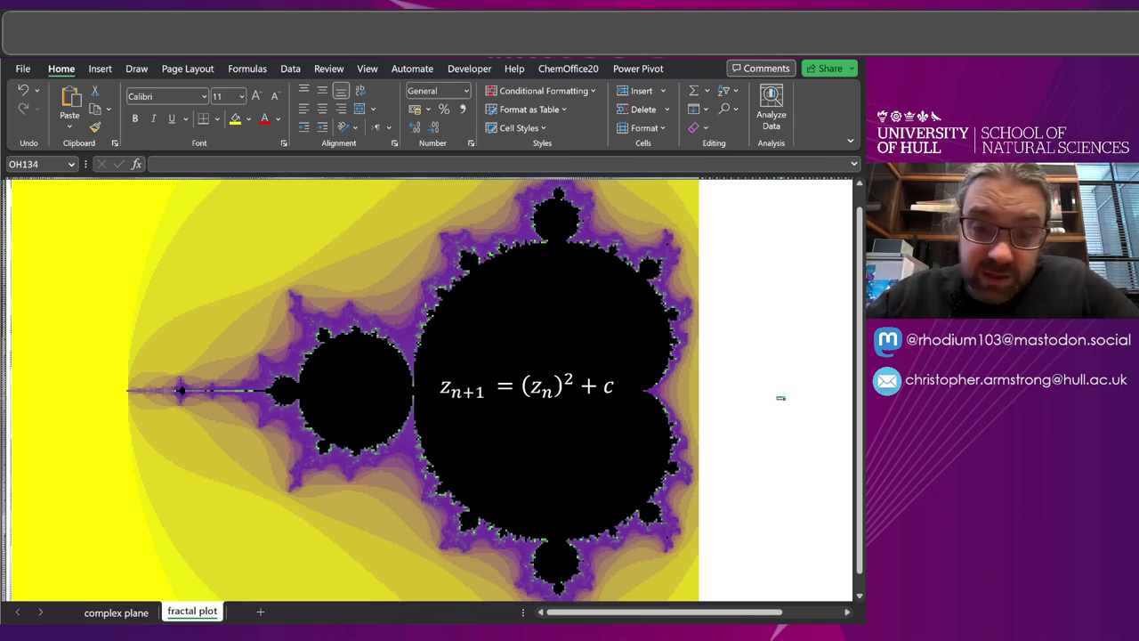
Step: Highlight the z_{n+1} and squared z_n terms in the equation text box over the fractal
{"action": "left_click", "coordinate": [525, 388]}
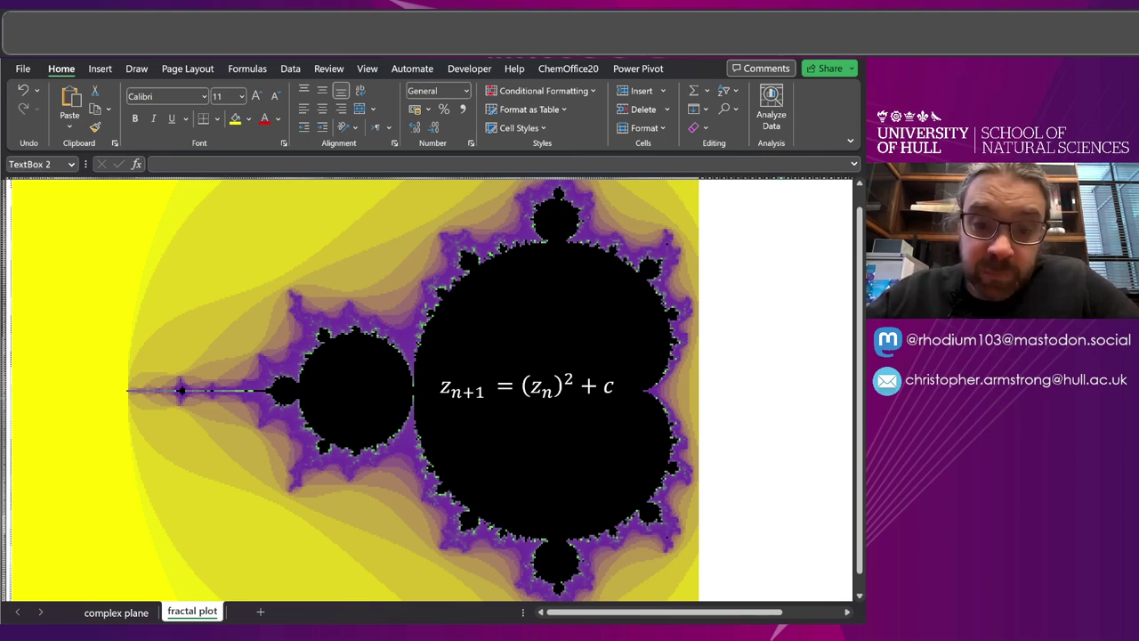
{"action": "left_click", "coordinate": [537, 387]}
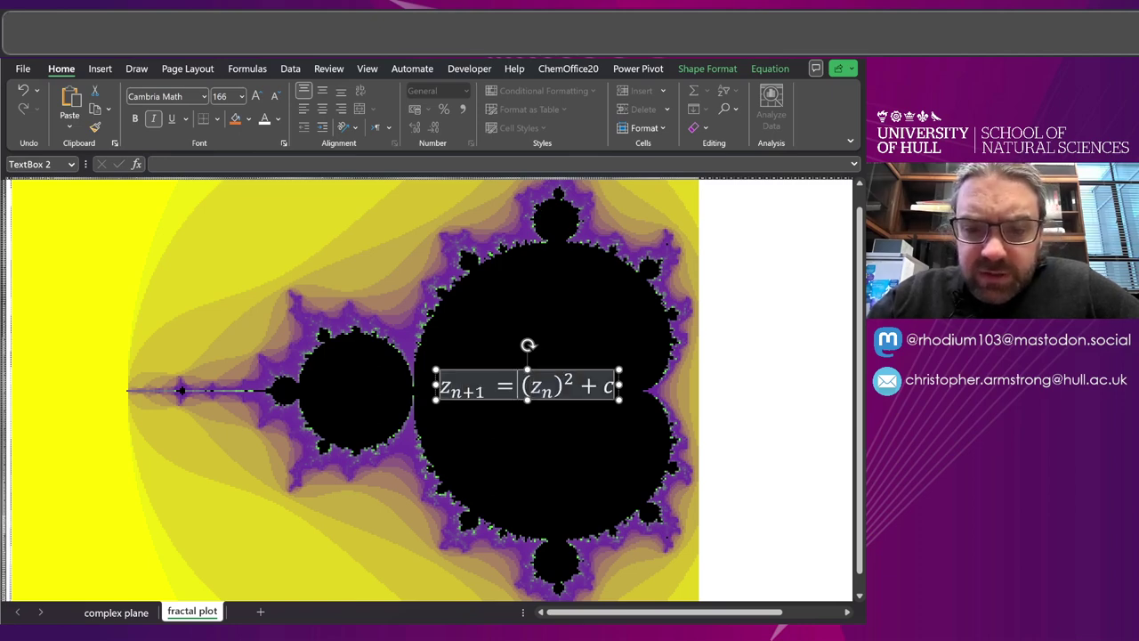
{"action": "mouse_move", "coordinate": [565, 383]}
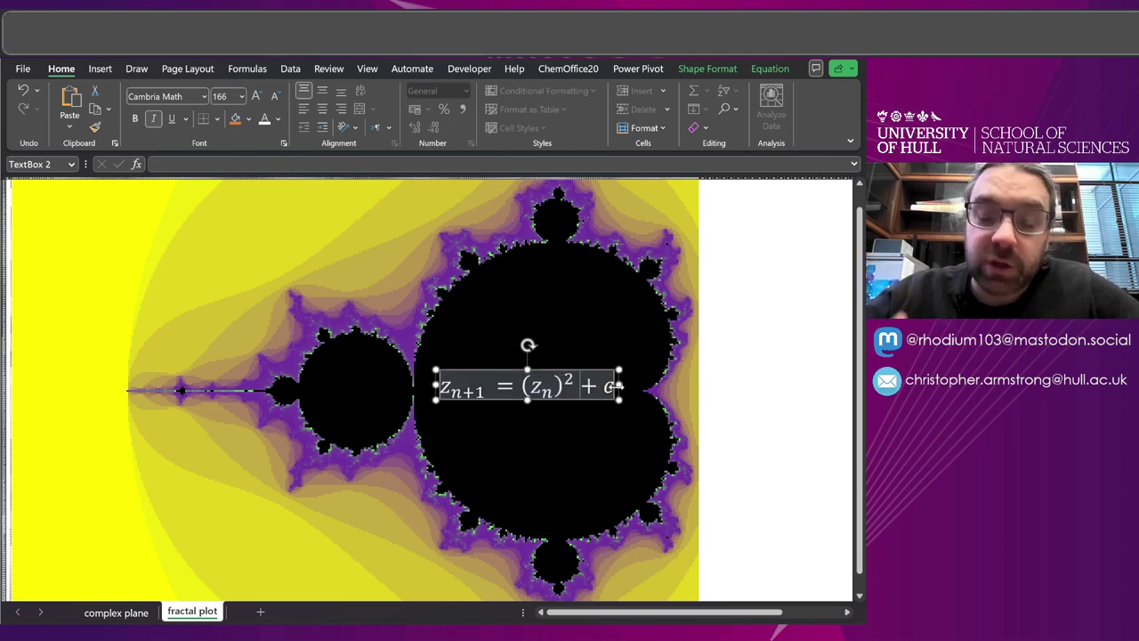
{"action": "left_click_drag", "start_coordinate": [440, 390], "coordinate": [552, 389]}
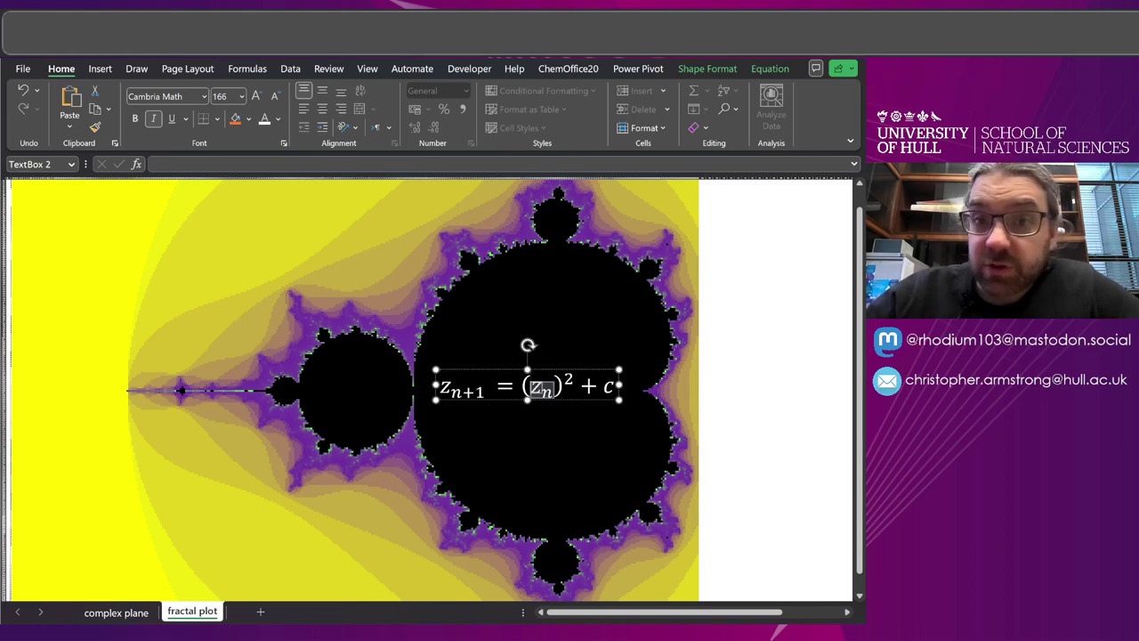
{"action": "left_click", "coordinate": [604, 385]}
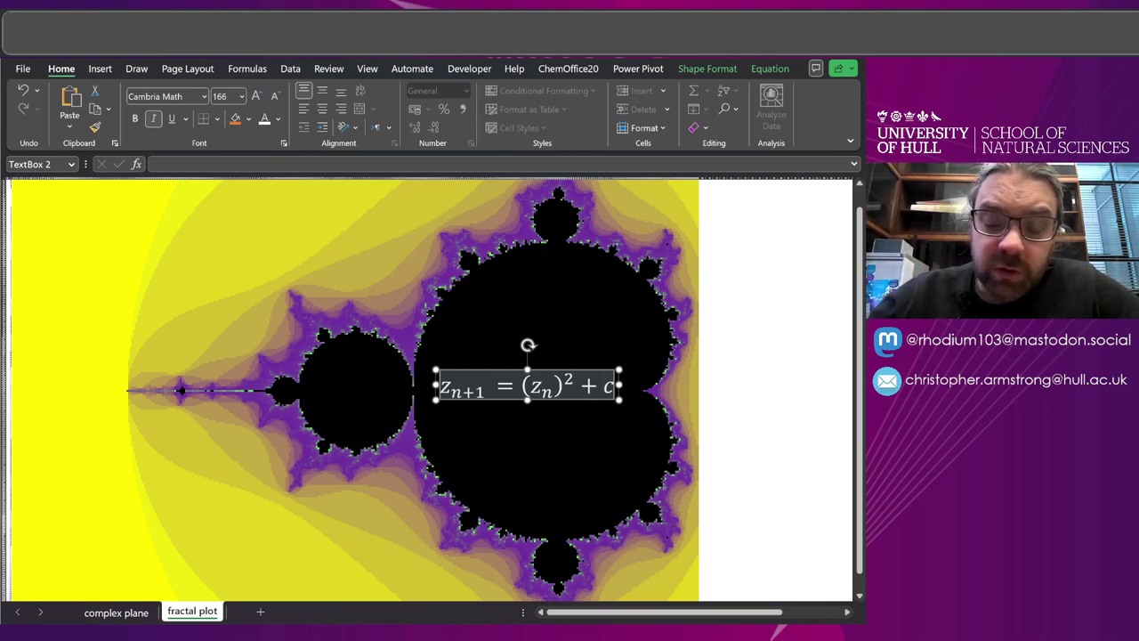
{"action": "left_click", "coordinate": [759, 386]}
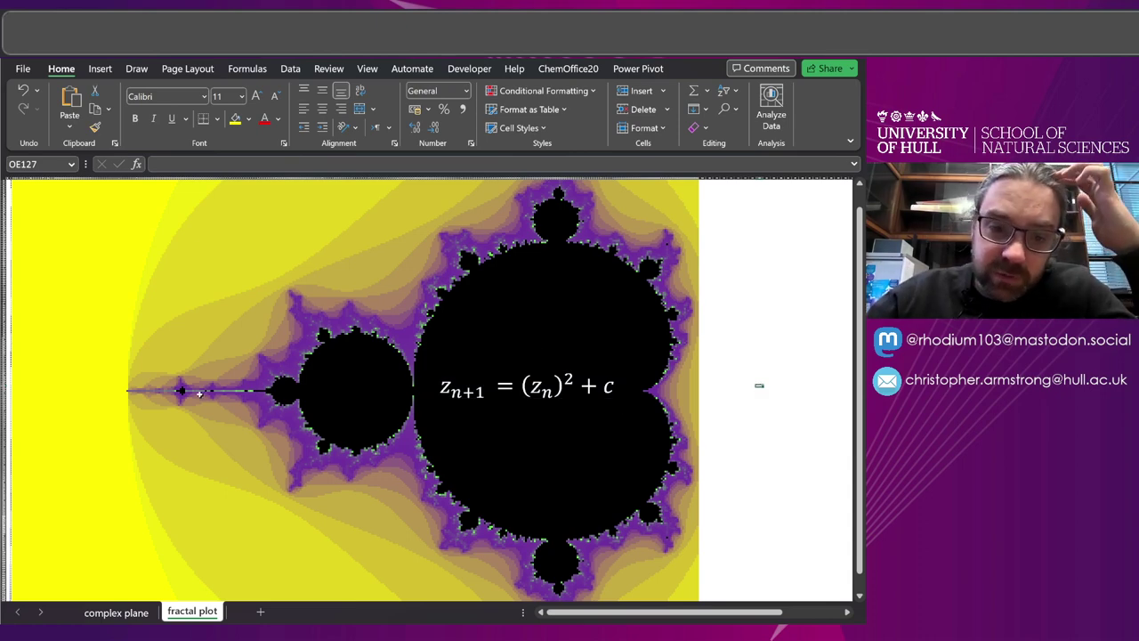
Step: Mark the fractal's spike across a row and a block of plot cells, then clear the selection
{"action": "left_click_drag", "start_coordinate": [196, 393], "coordinate": [673, 392]}
{"action": "left_click_drag", "start_coordinate": [326, 212], "coordinate": [327, 553]}
{"action": "left_click", "coordinate": [747, 341]}
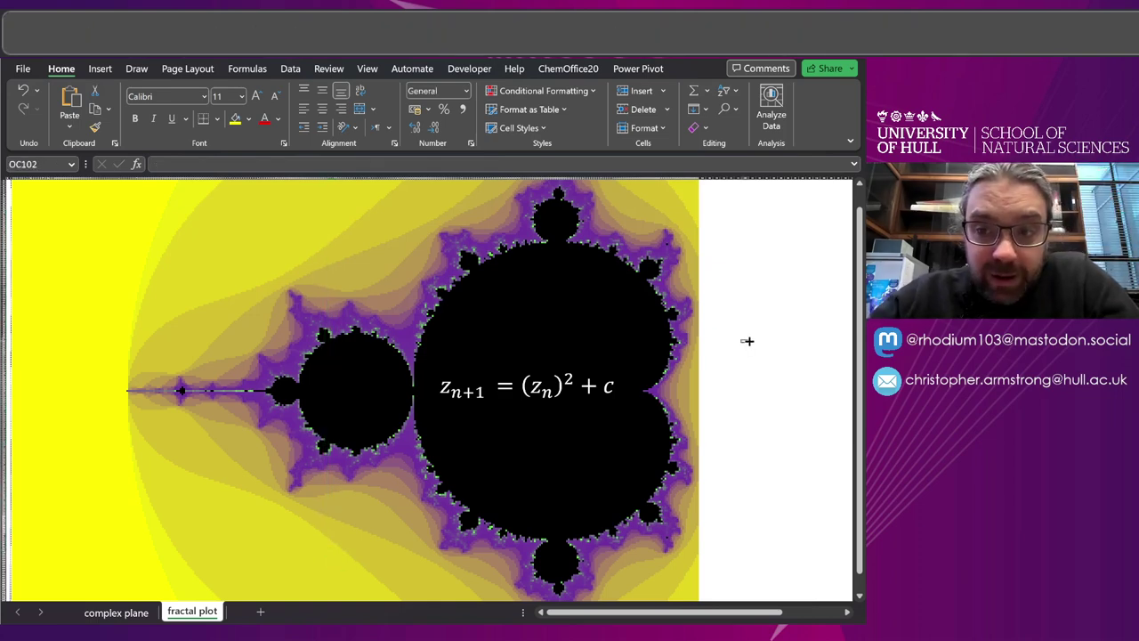
Step: Inspect the mandelbrot formulas behind black and other plot cells
{"action": "left_click", "coordinate": [615, 354]}
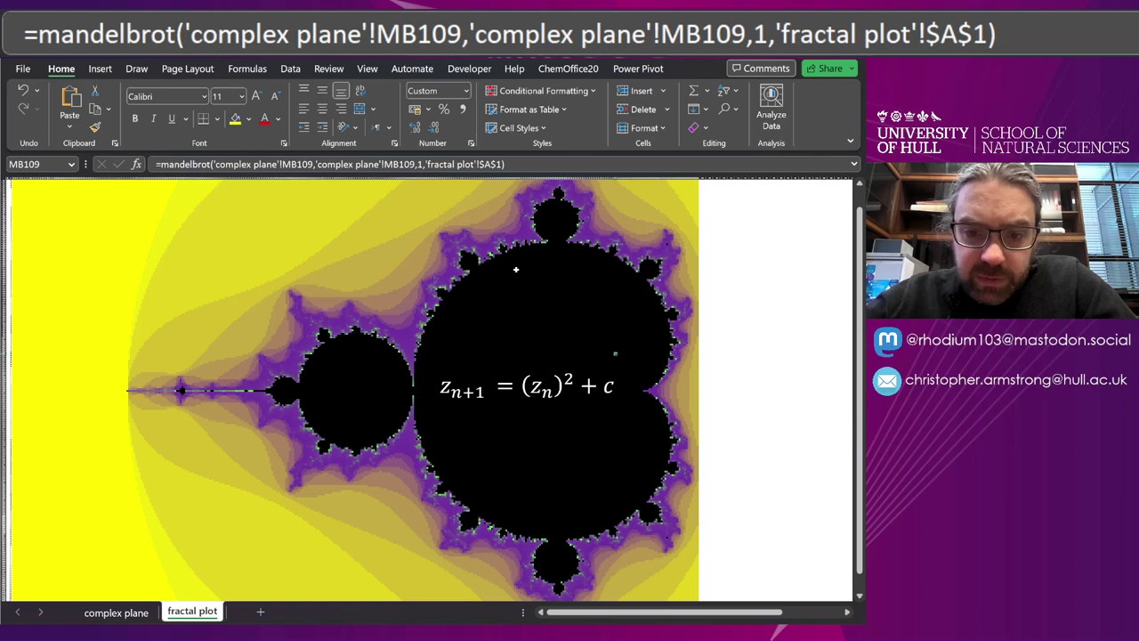
{"action": "left_click", "coordinate": [521, 302]}
{"action": "left_click", "coordinate": [526, 338]}
{"action": "left_click", "coordinate": [526, 340]}
{"action": "left_click", "coordinate": [481, 288]}
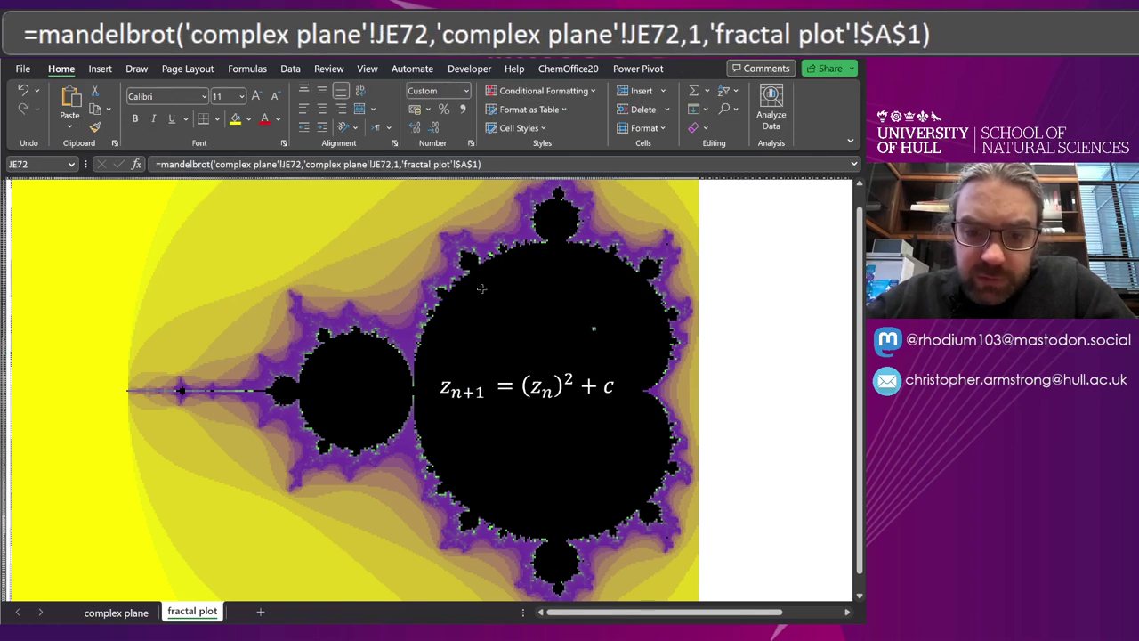
{"action": "left_click", "coordinate": [507, 329]}
{"action": "left_click", "coordinate": [534, 325]}
{"action": "left_click", "coordinate": [523, 335]}
{"action": "left_click", "coordinate": [750, 348]}
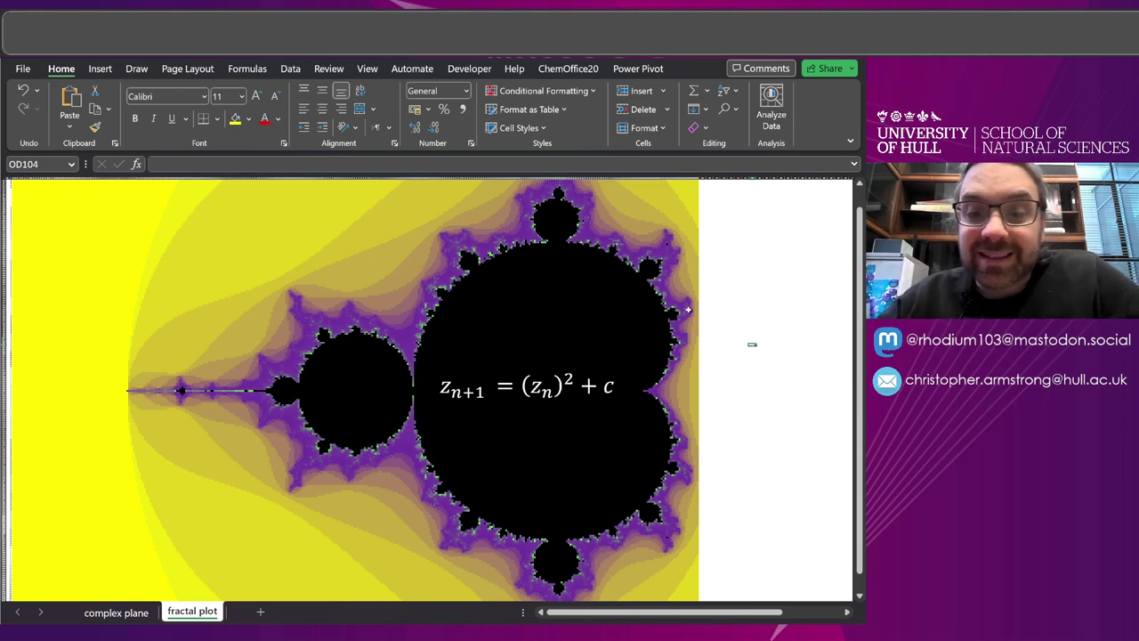
{"action": "scroll", "coordinate": [499, 347], "scroll_direction": "up", "scroll_amount": 1}
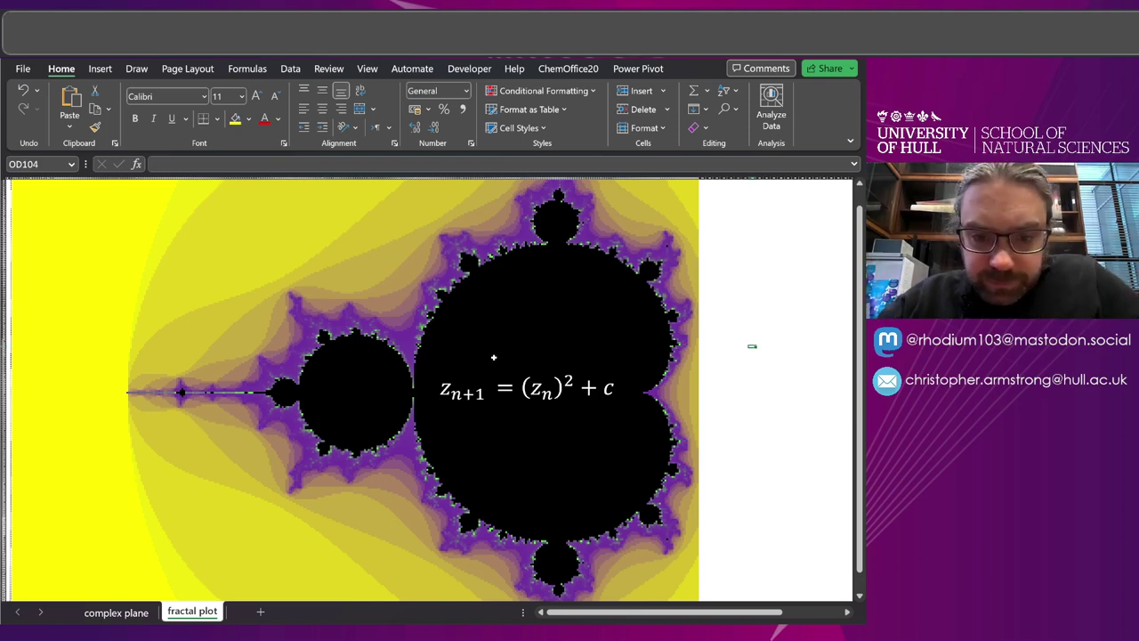
{"action": "left_click", "coordinate": [732, 369]}
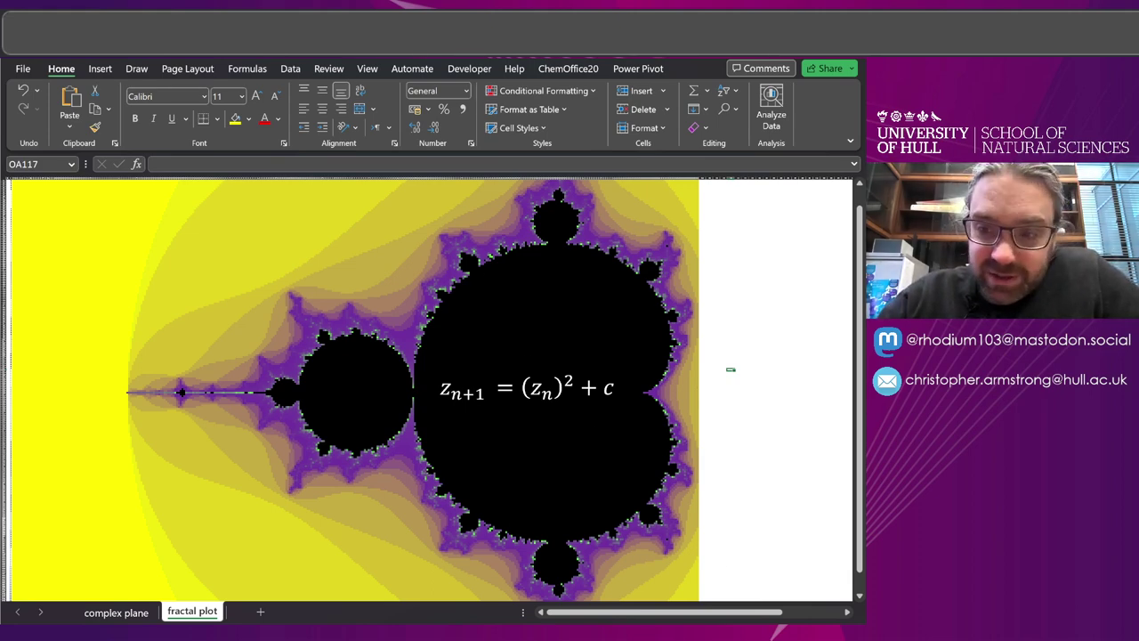
Step: Switch to Book3 and inspect the SEQUENCE formulas generating row 1 and column A
{"action": "mouse_move", "coordinate": [638, 639]}
{"action": "mouse_move", "coordinate": [602, 639]}
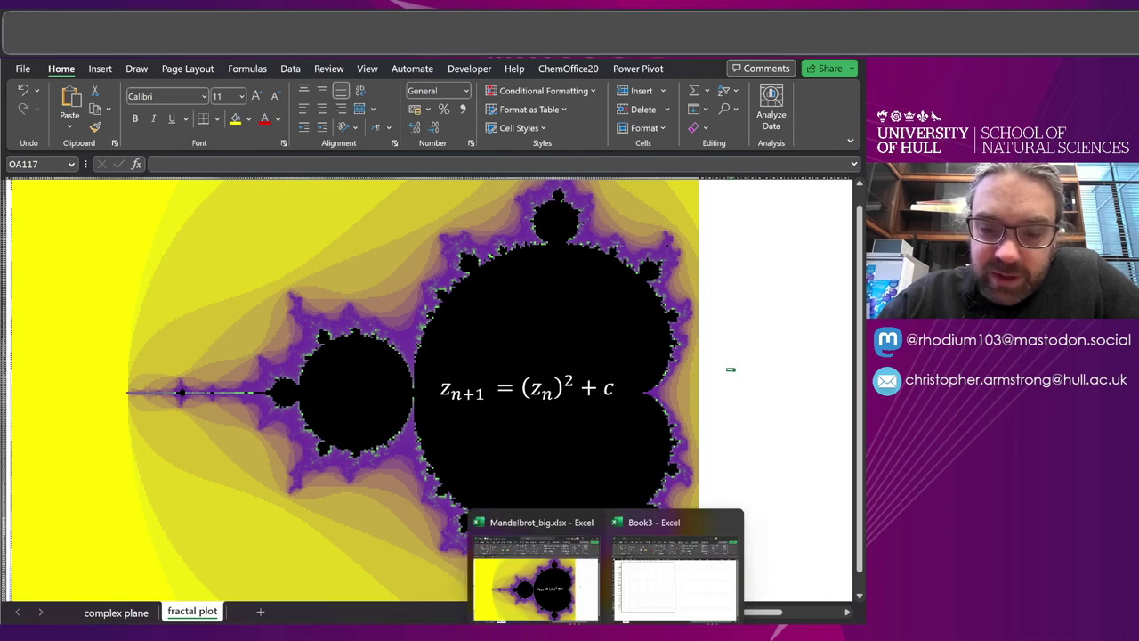
{"action": "left_click", "coordinate": [627, 576]}
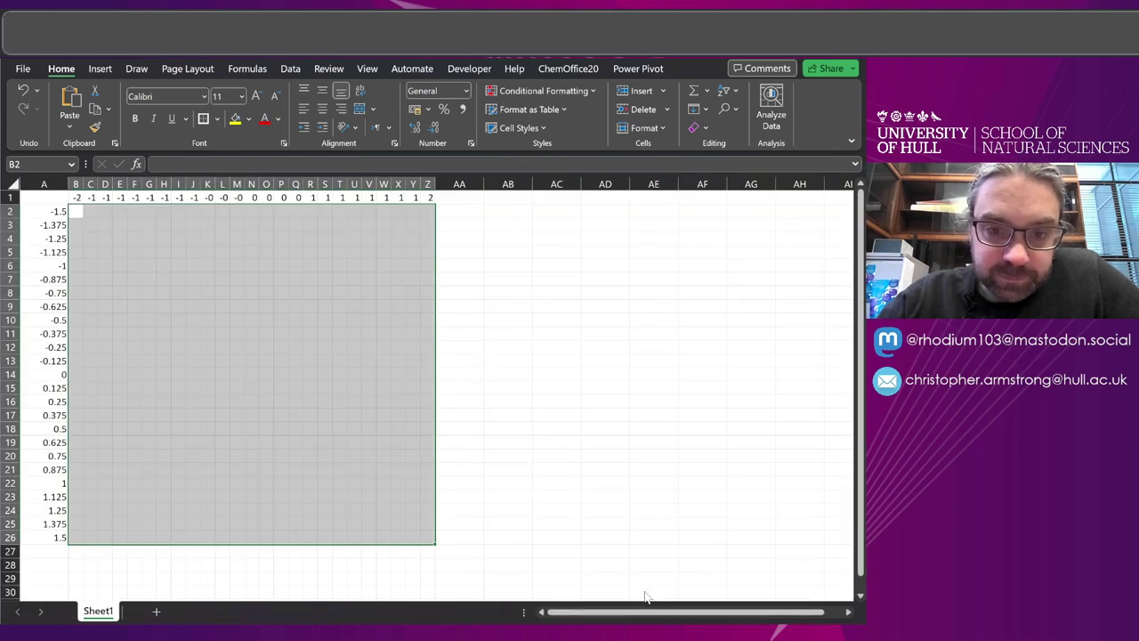
{"action": "left_click", "coordinate": [77, 213]}
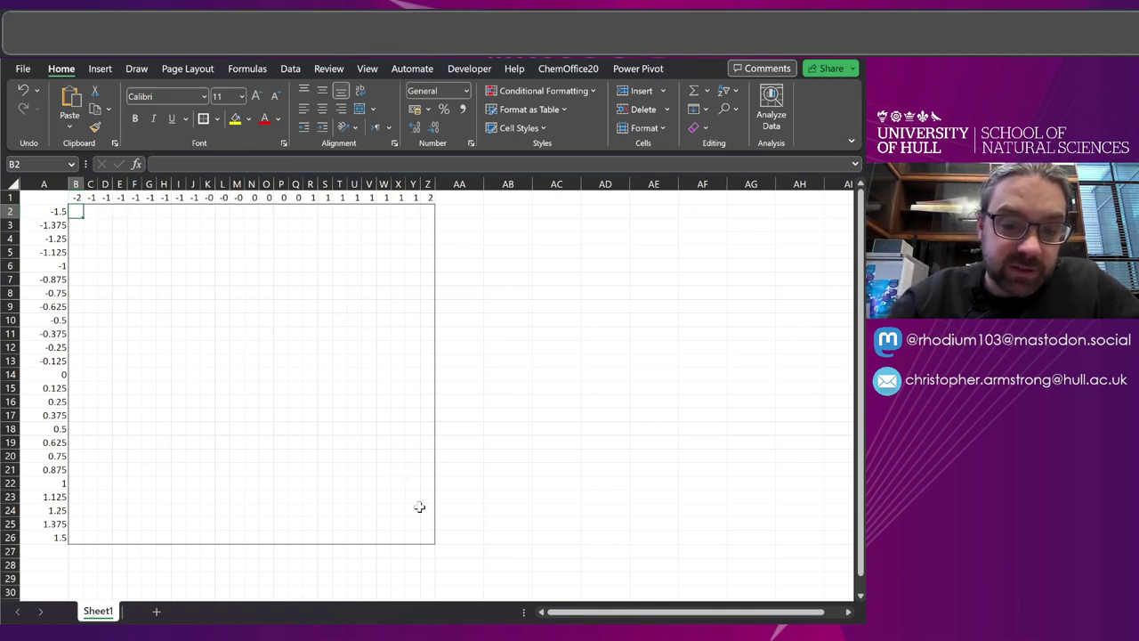
{"action": "left_click", "coordinate": [79, 196]}
{"action": "left_click", "coordinate": [50, 216]}
{"action": "left_click", "coordinate": [79, 211]}
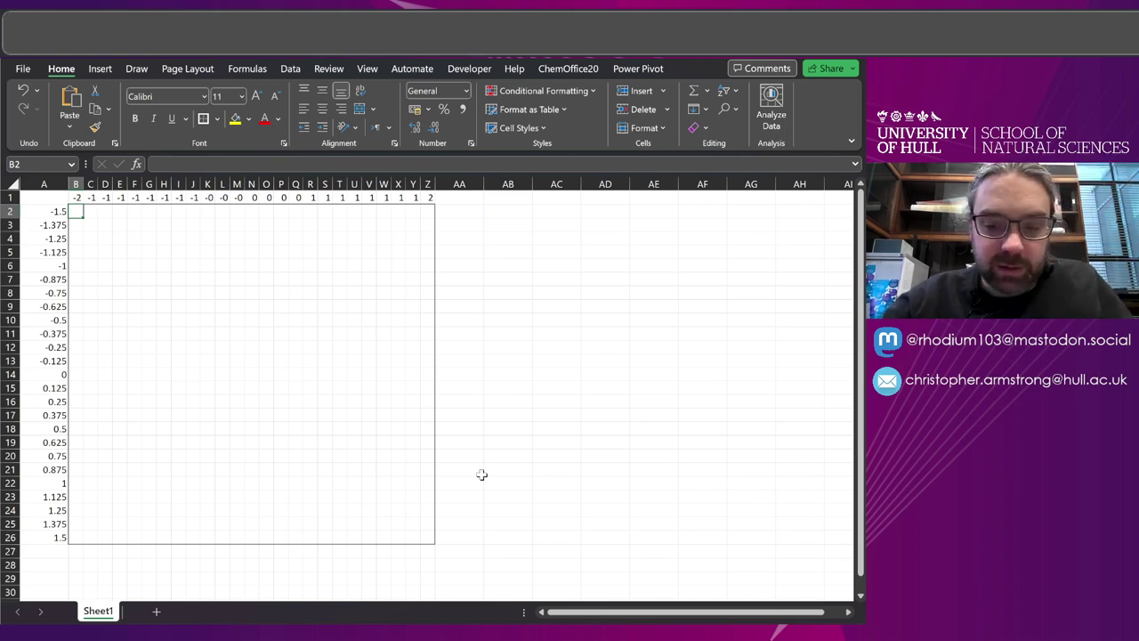
Step: Enter =COMPLEX(B1#,A2#) in B2
{"action": "type", "text": "=COMP"}
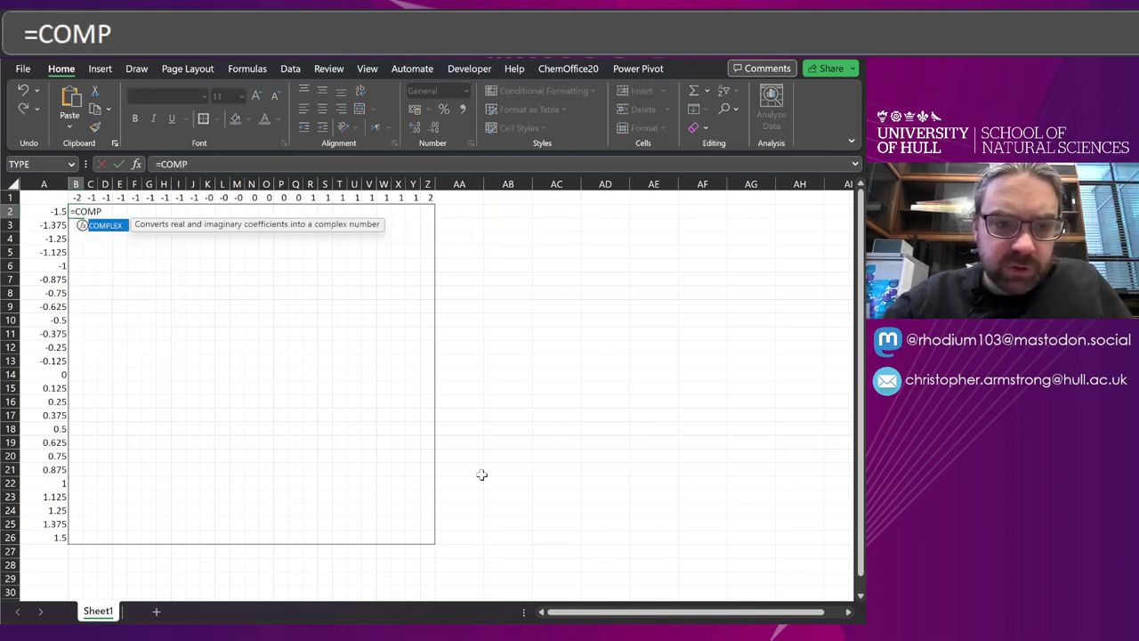
{"action": "type", "text": "LEX("}
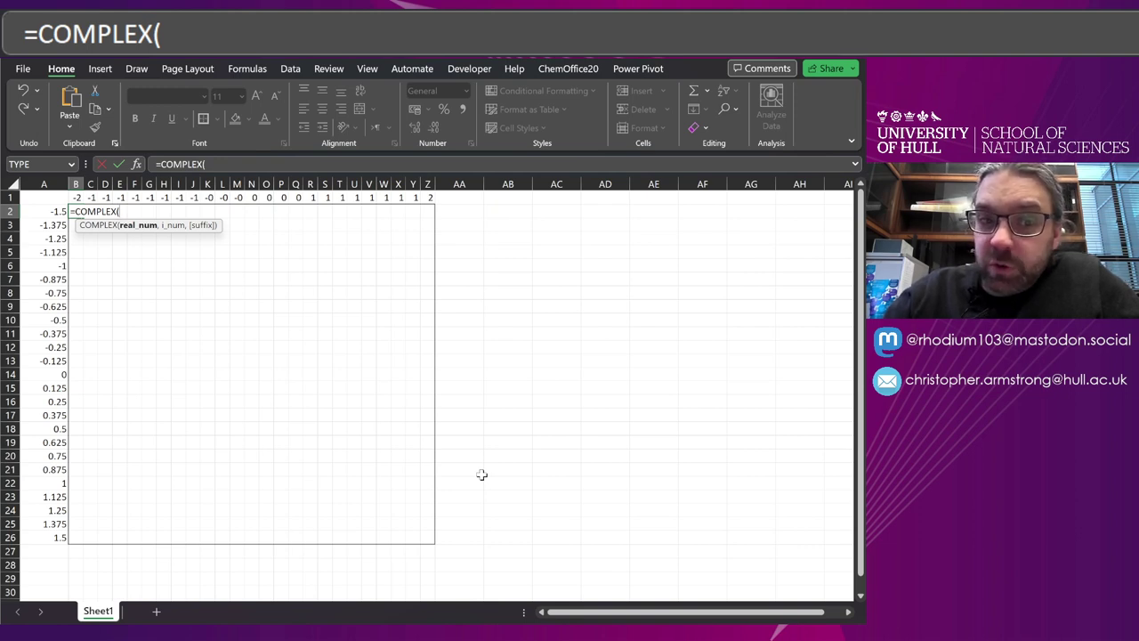
{"action": "left_click", "coordinate": [78, 196]}
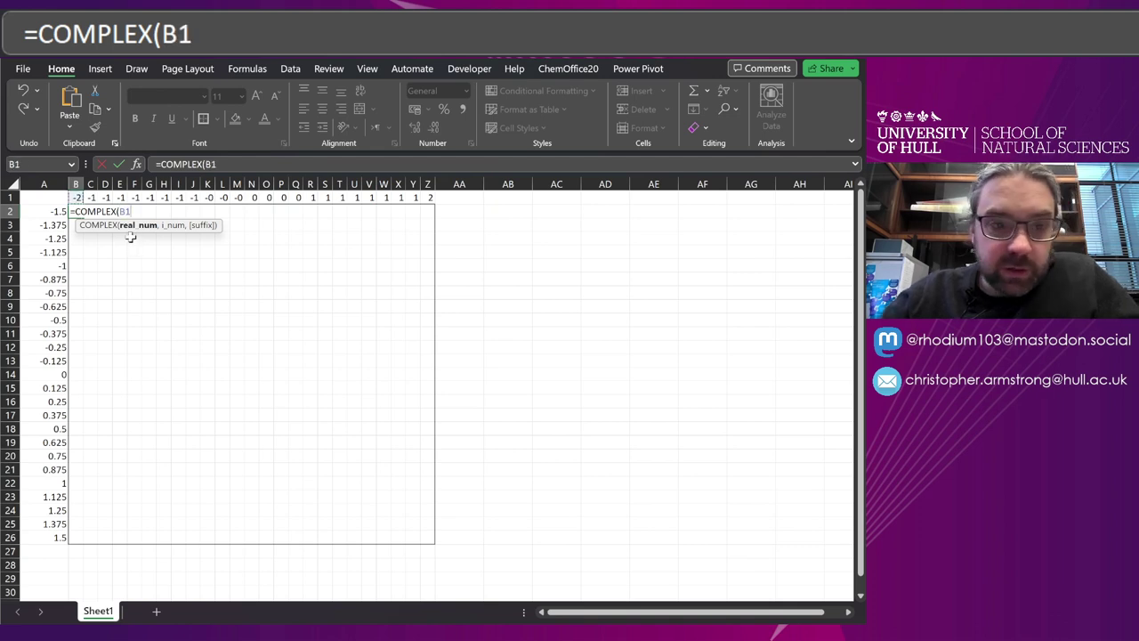
{"action": "type", "text": ","}
{"action": "left_click", "coordinate": [40, 212]}
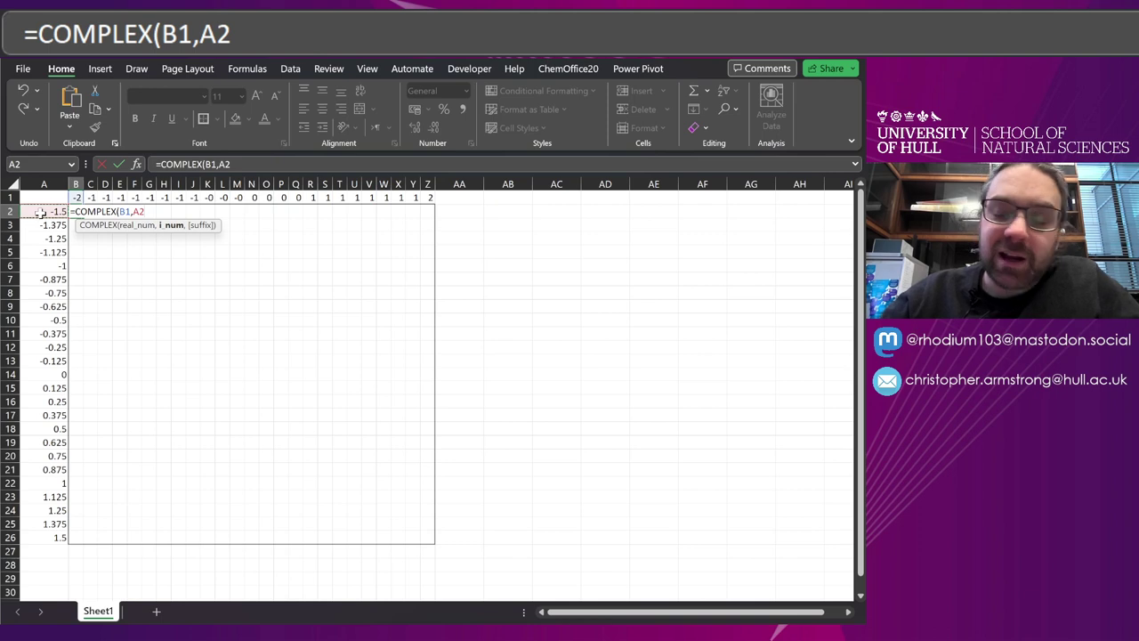
{"action": "type", "text": "#"}
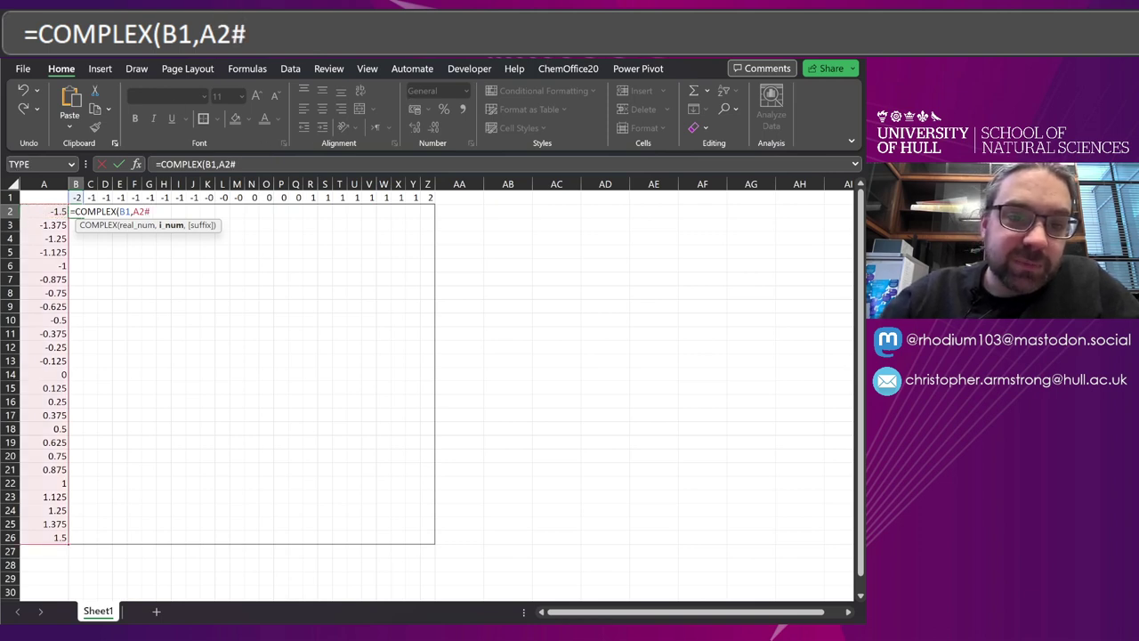
{"action": "type", "text": ",A2#"}
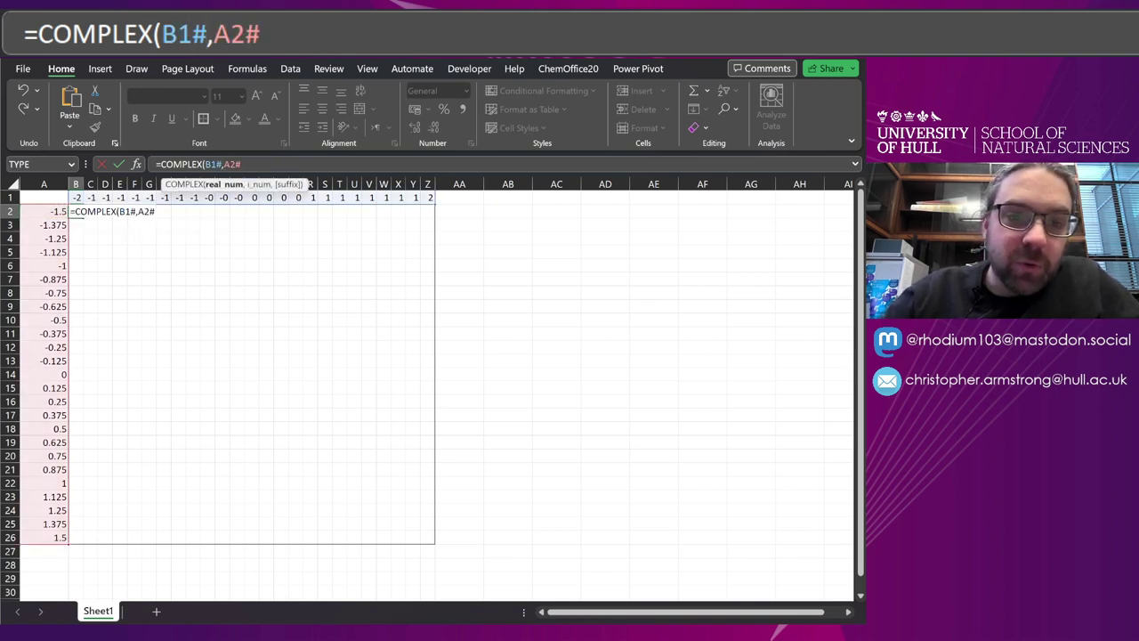
{"action": "key", "text": "End"}
{"action": "type", "text": ")"}
{"action": "key", "text": "Return"}
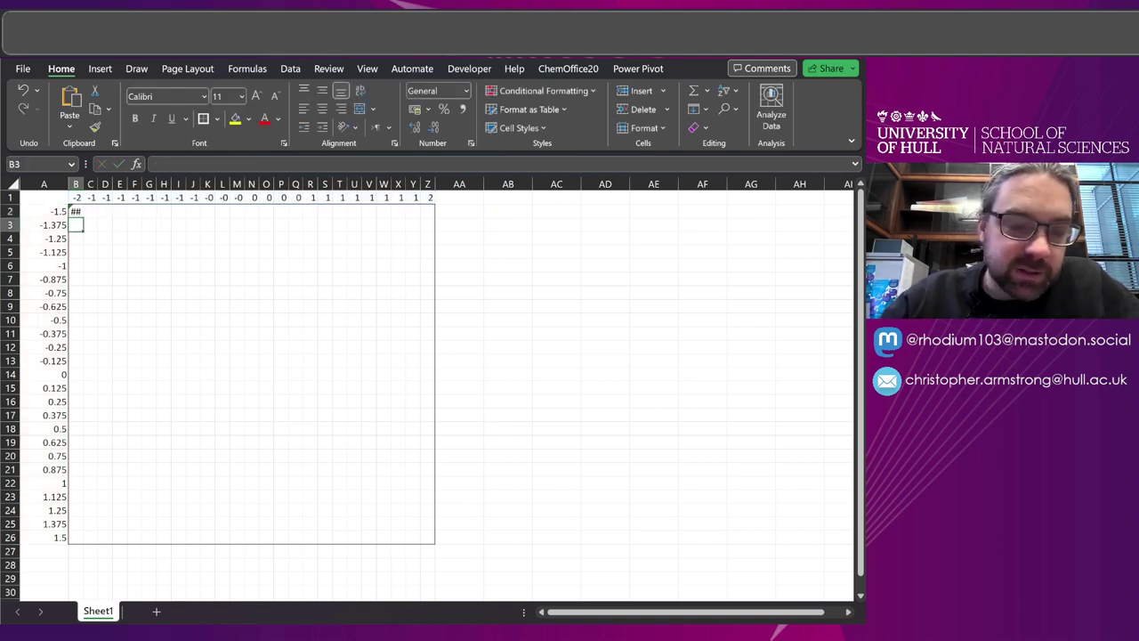
Step: Remove the spill references so B2 reads =COMPLEX(B1,A2)
{"action": "left_click", "coordinate": [76, 211]}
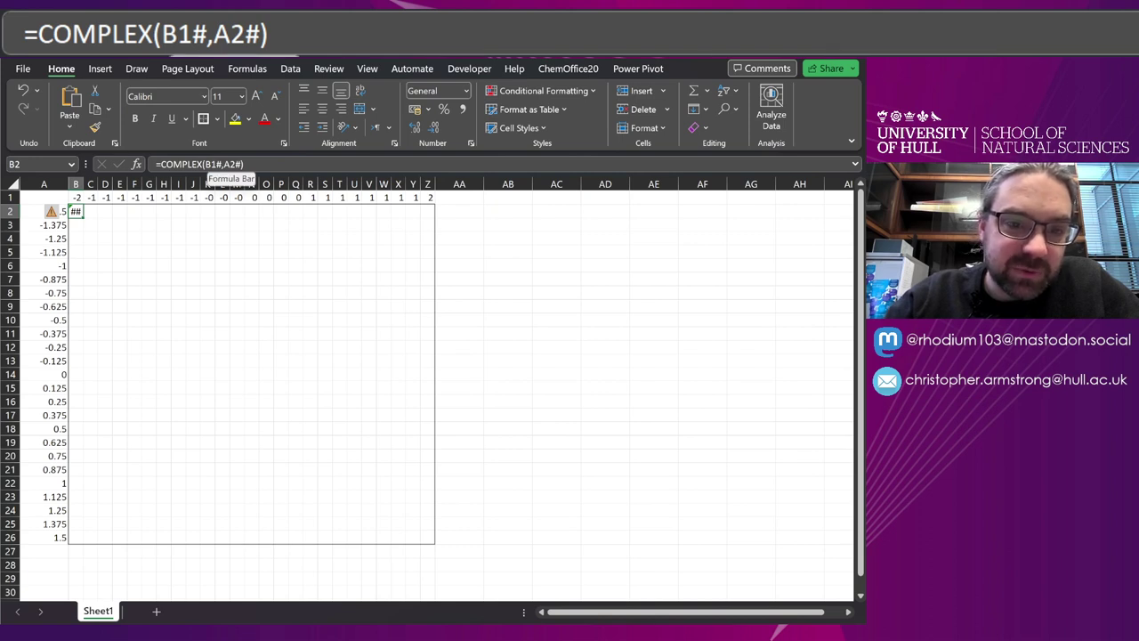
{"action": "left_click", "coordinate": [206, 163]}
{"action": "key", "text": "BackSpace"}
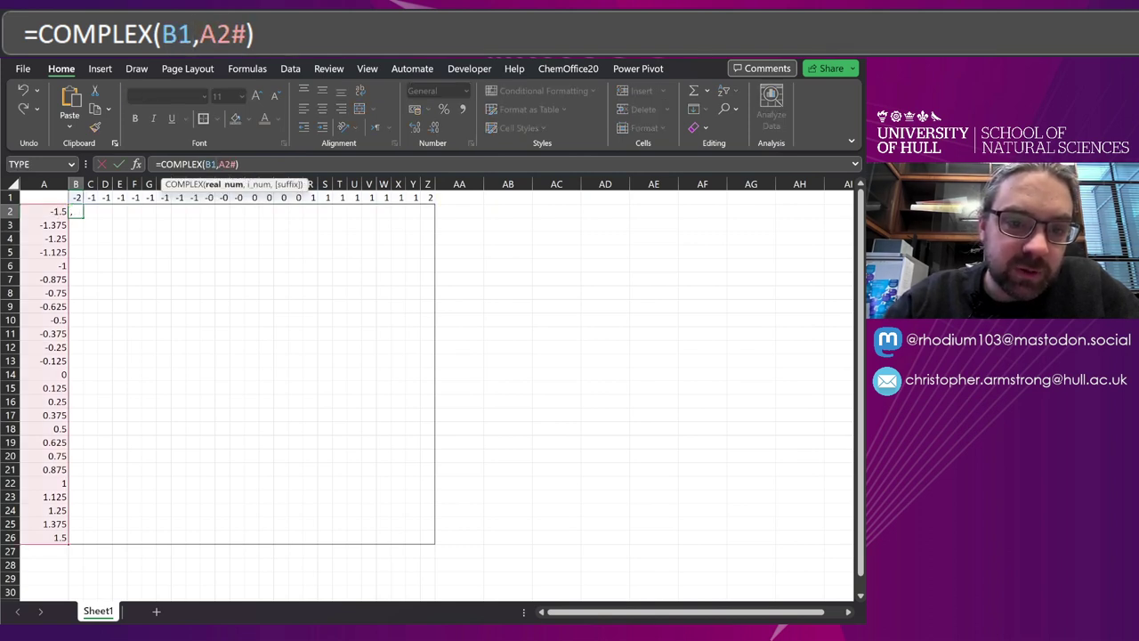
{"action": "key", "text": "Right"}
{"action": "key", "text": "Right"}
{"action": "key", "text": "Right"}
{"action": "key", "text": "Delete"}
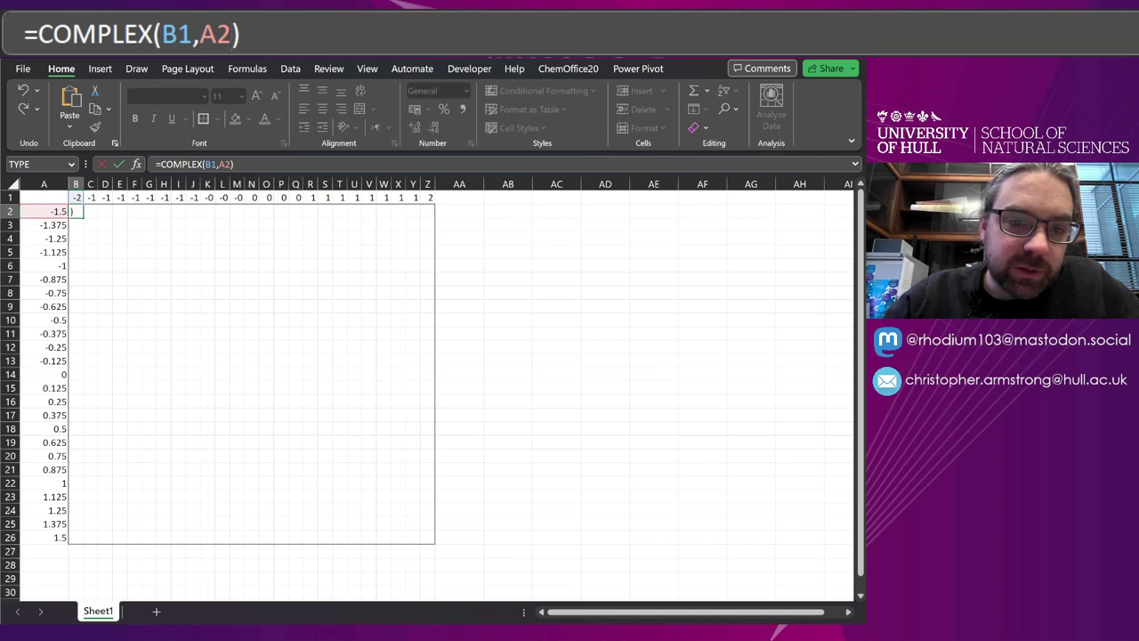
{"action": "key", "text": "Return"}
{"action": "left_click", "coordinate": [80, 214]}
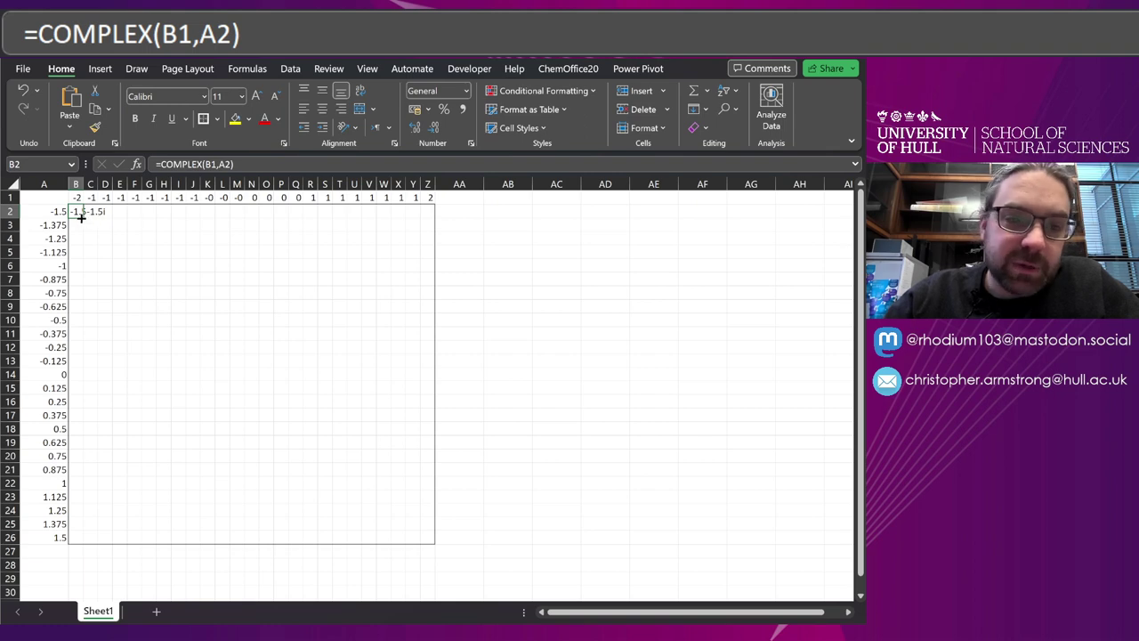
Step: Fill B2 across to Z2 and down the grid, then undo the fill down
{"action": "left_click_drag", "start_coordinate": [83, 217], "coordinate": [435, 207]}
{"action": "left_click_drag", "start_coordinate": [440, 218], "coordinate": [442, 547]}
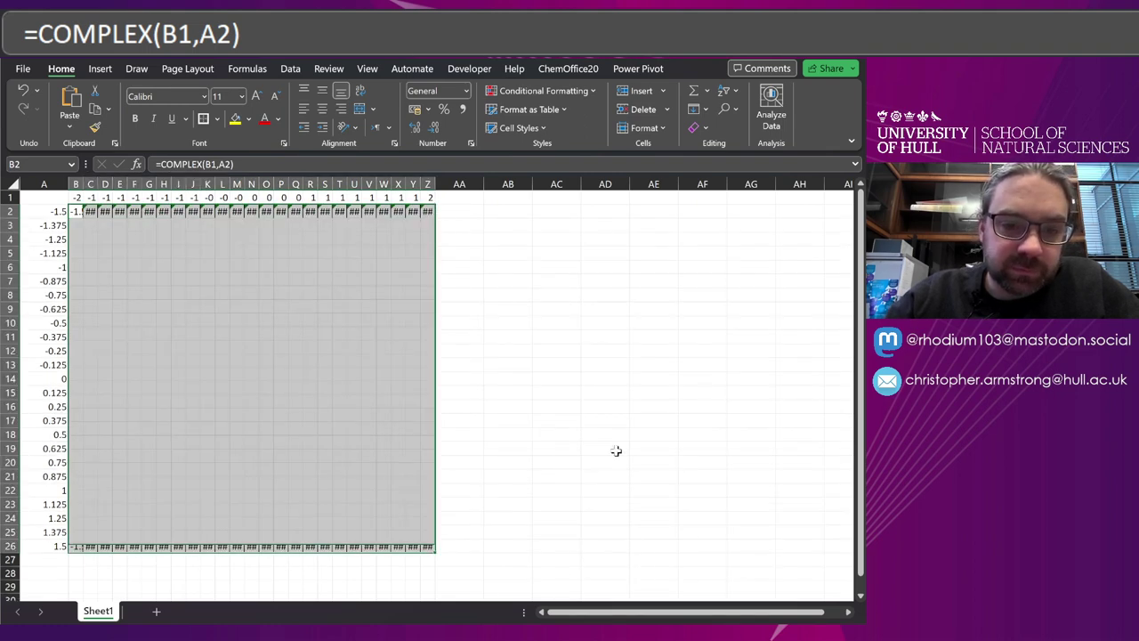
{"action": "left_click", "coordinate": [523, 417]}
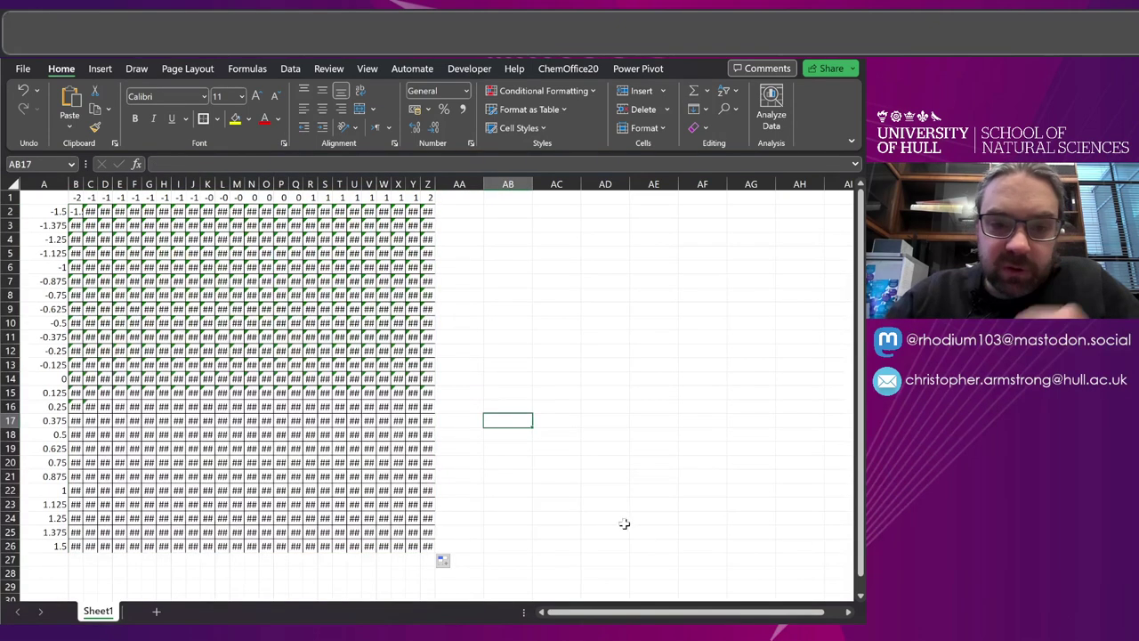
{"action": "key", "text": "ctrl+z"}
{"action": "key", "text": "ctrl+z"}
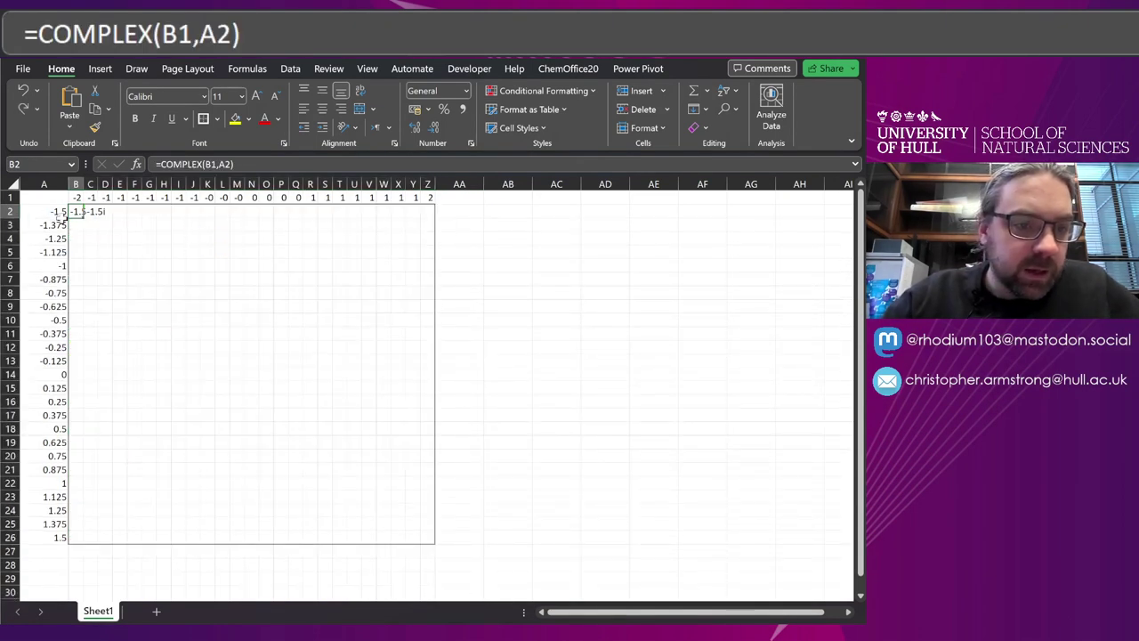
Step: Fill the B2 formula across and down the whole B2:Z26 grid
{"action": "left_click_drag", "start_coordinate": [432, 536], "coordinate": [434, 538]}
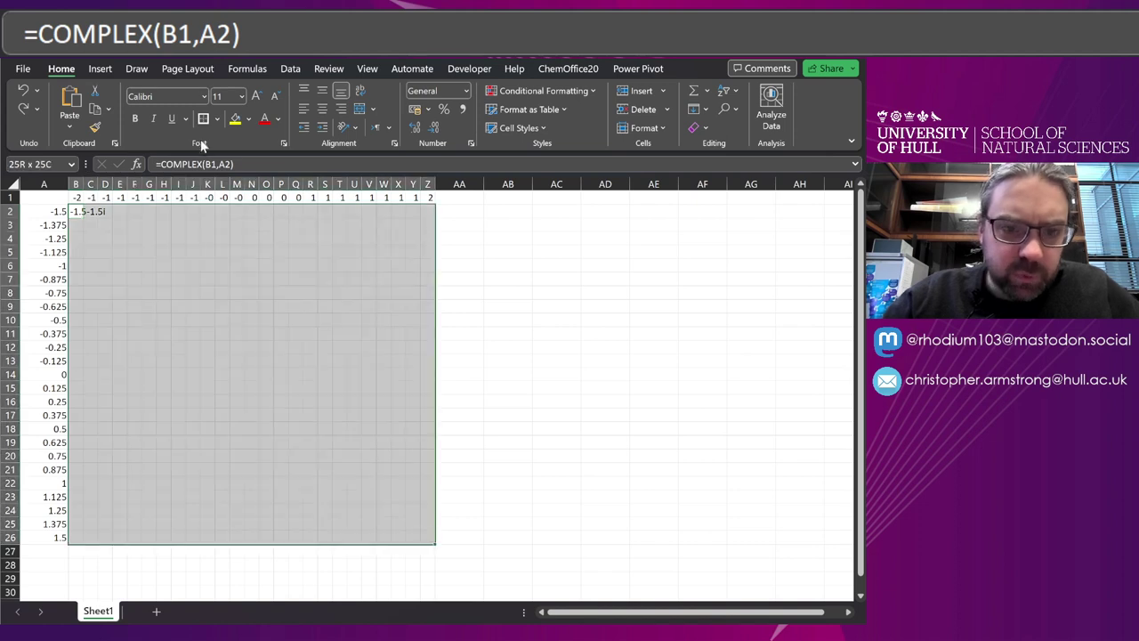
{"action": "left_click", "coordinate": [217, 119]}
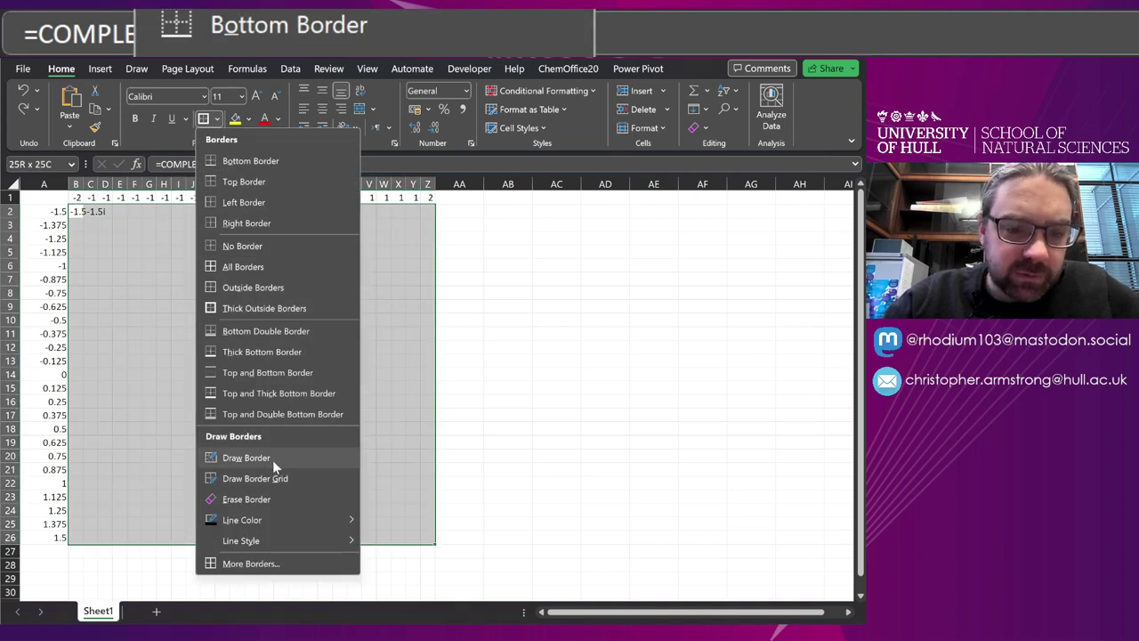
{"action": "left_click", "coordinate": [256, 246]}
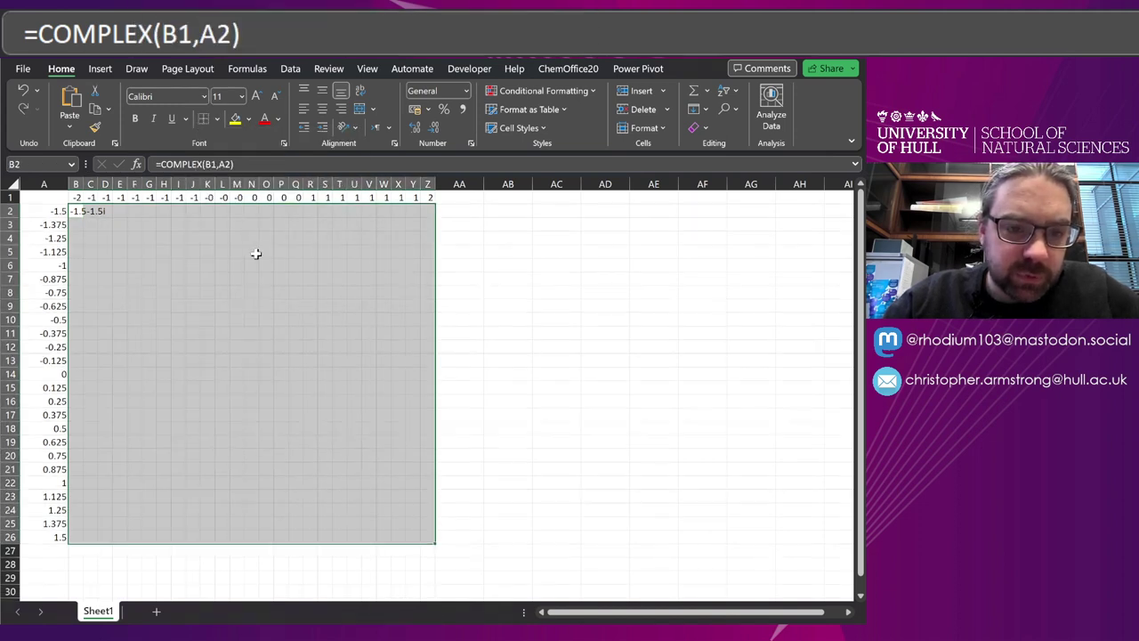
{"action": "left_click", "coordinate": [76, 225]}
{"action": "left_click", "coordinate": [77, 214]}
{"action": "left_click_drag", "start_coordinate": [82, 216], "coordinate": [430, 543]}
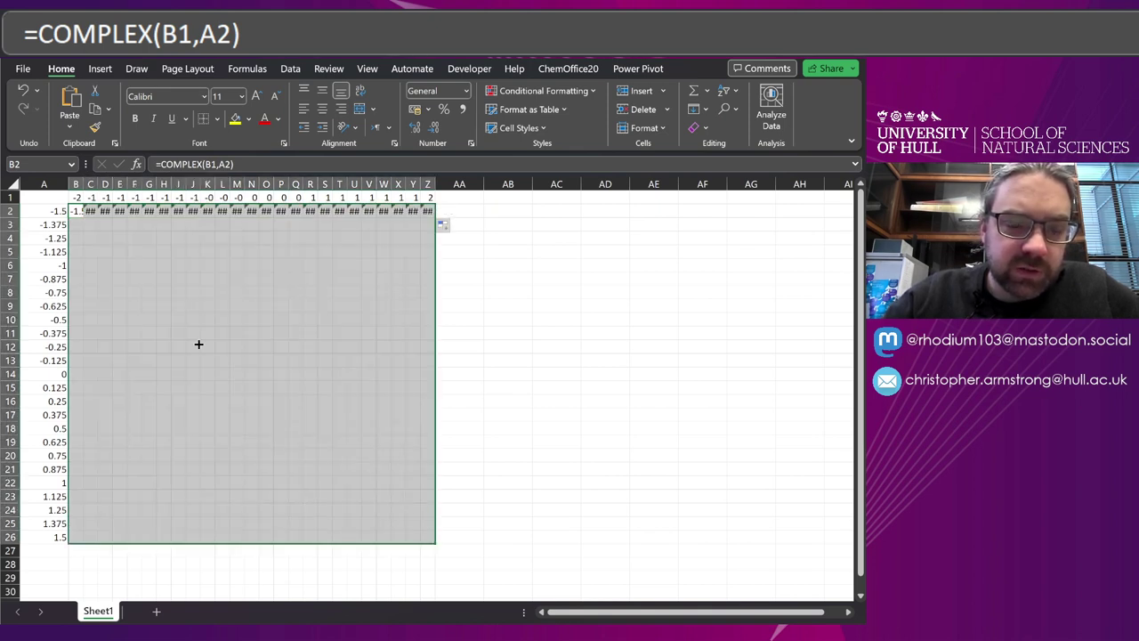
{"action": "left_click", "coordinate": [80, 213]}
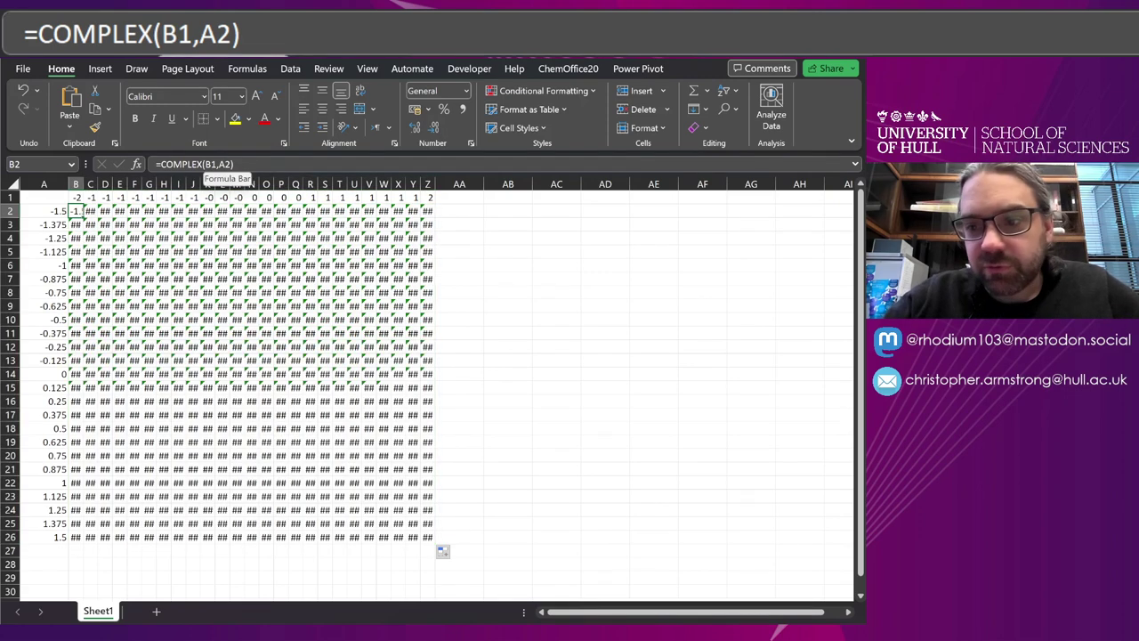
Step: Change B2's formula to =COMPLEX(B$1,$A2)
{"action": "left_click", "coordinate": [218, 165]}
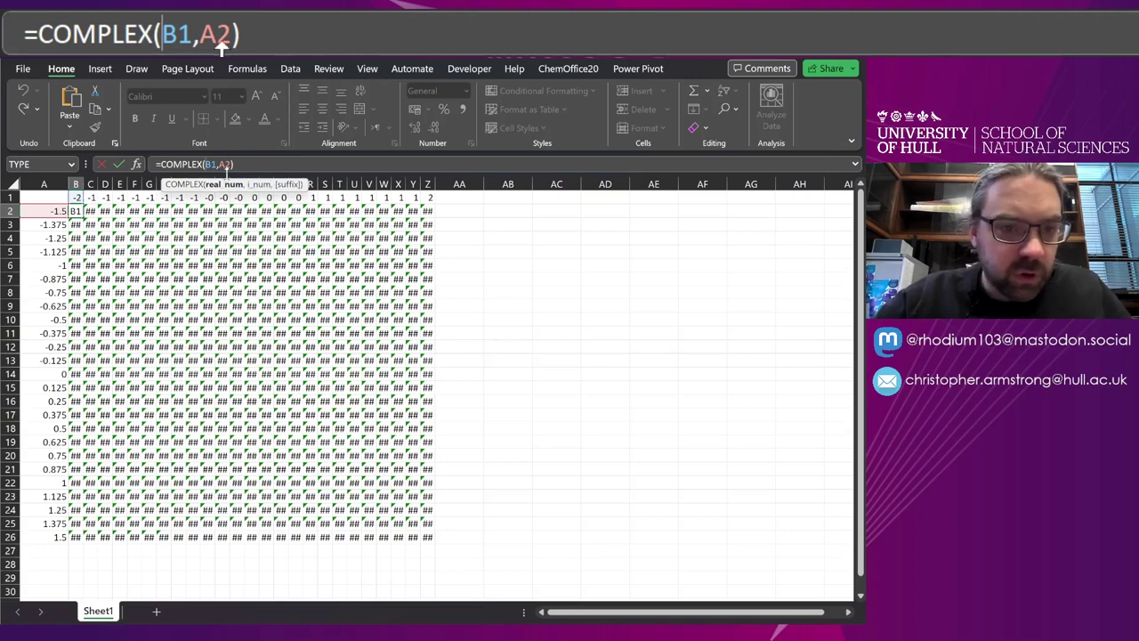
{"action": "left_click", "coordinate": [199, 164]}
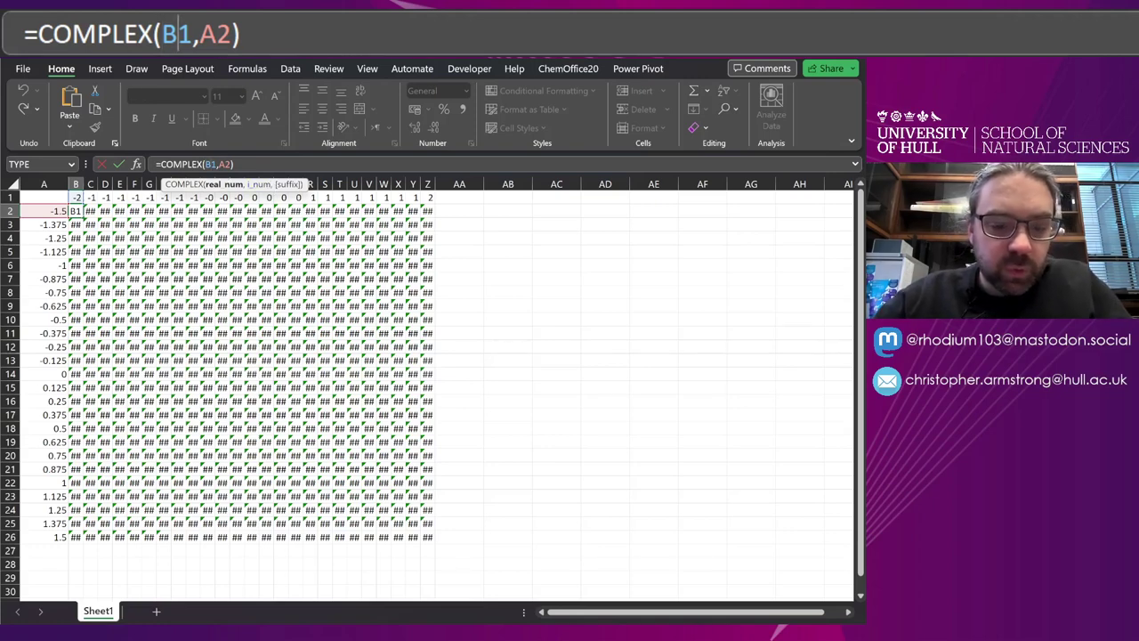
{"action": "type", "text": "$"}
{"action": "key", "text": "Right"}
{"action": "key", "text": "Right"}
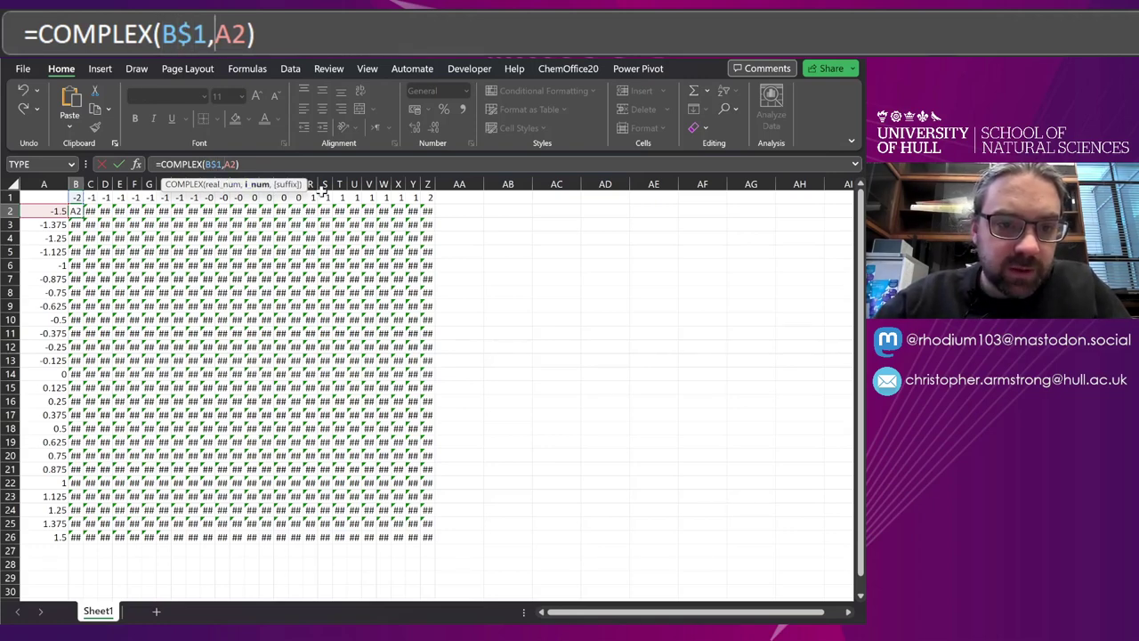
{"action": "type", "text": "$"}
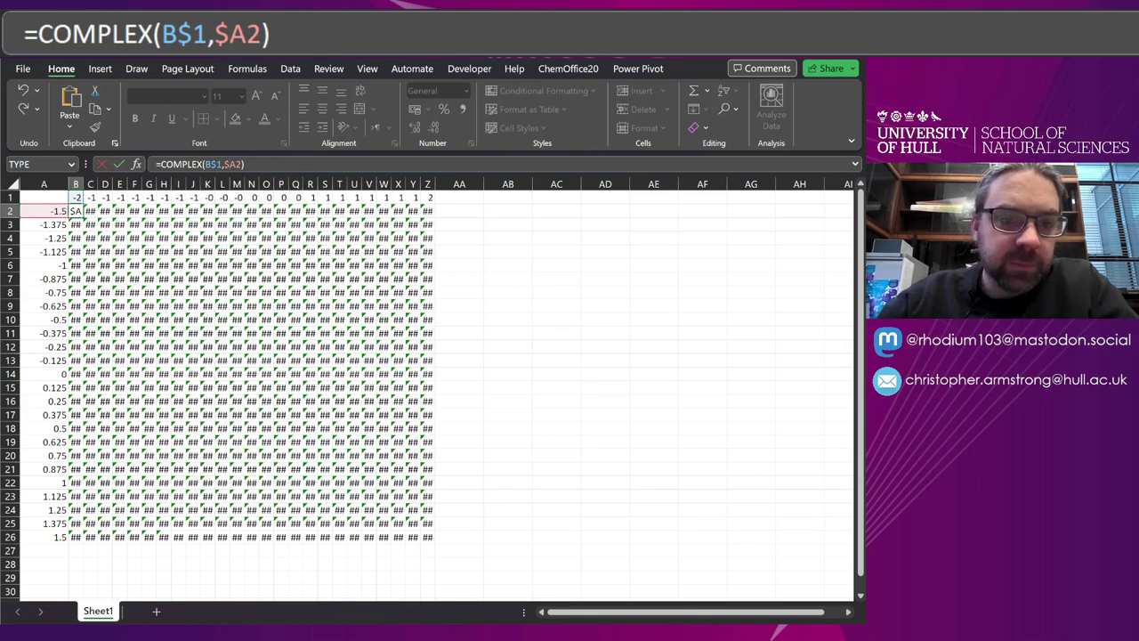
{"action": "key", "text": "ctrl+Return"}
Step: Fill the anchored formula across B2:Z26 and check the result in Y22
{"action": "left_click_drag", "start_coordinate": [81, 217], "coordinate": [447, 538]}
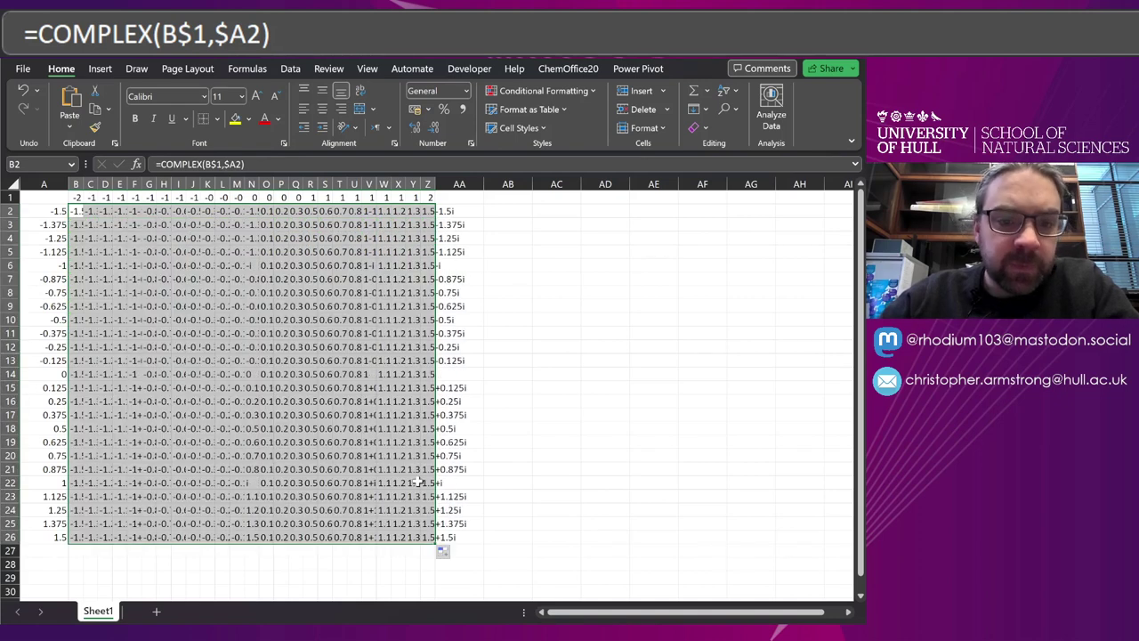
{"action": "left_click", "coordinate": [415, 483]}
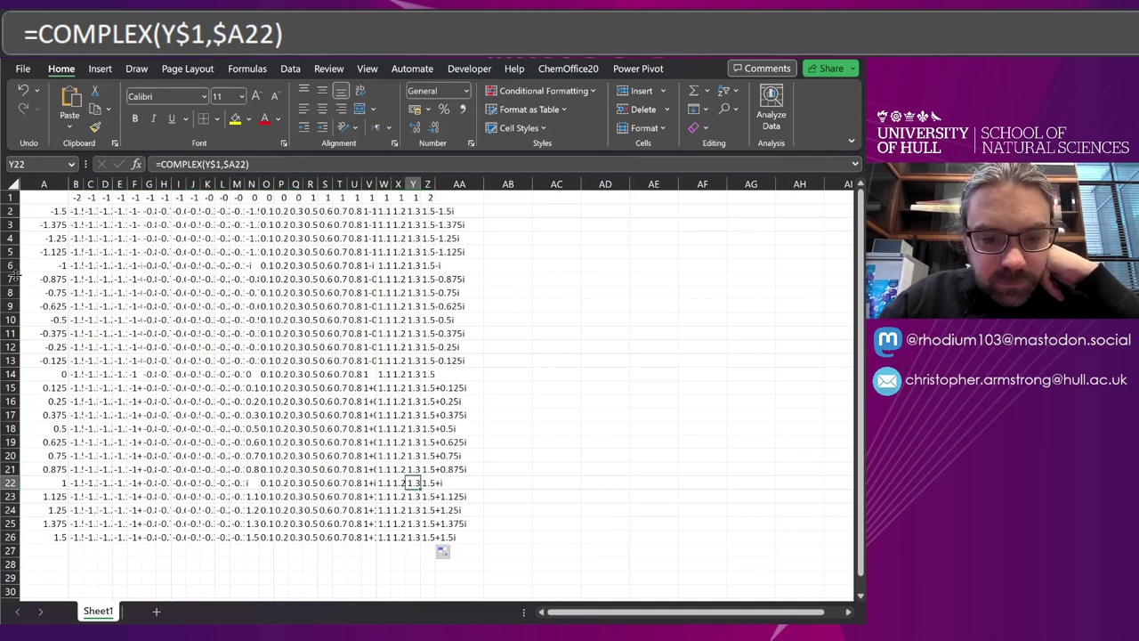
{"action": "left_click", "coordinate": [82, 211]}
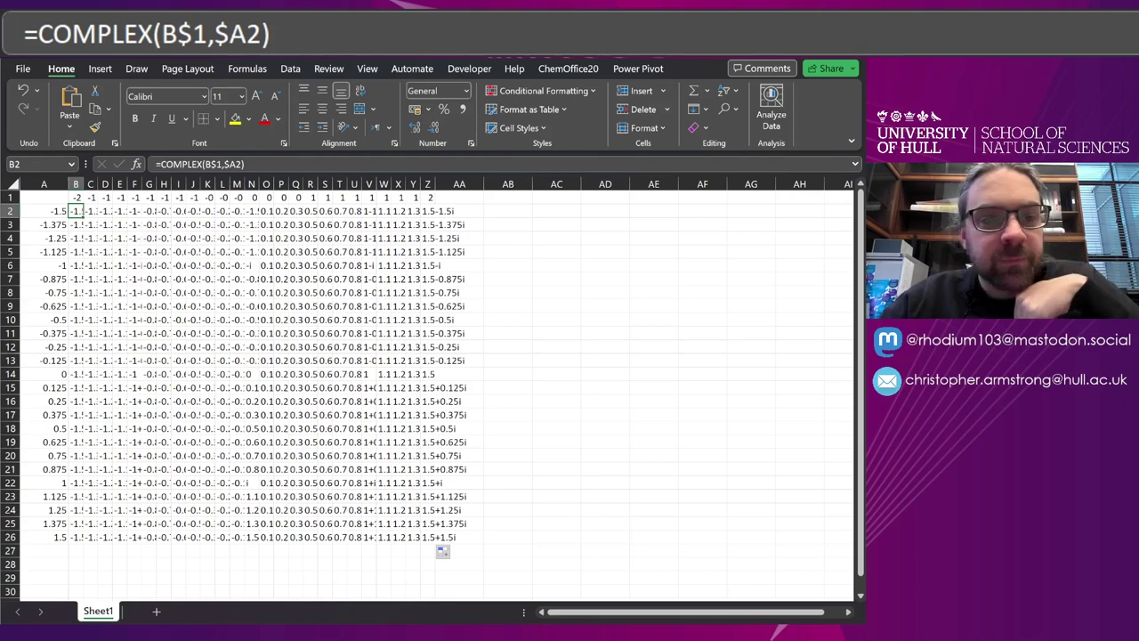
{"action": "key", "text": "F2"}
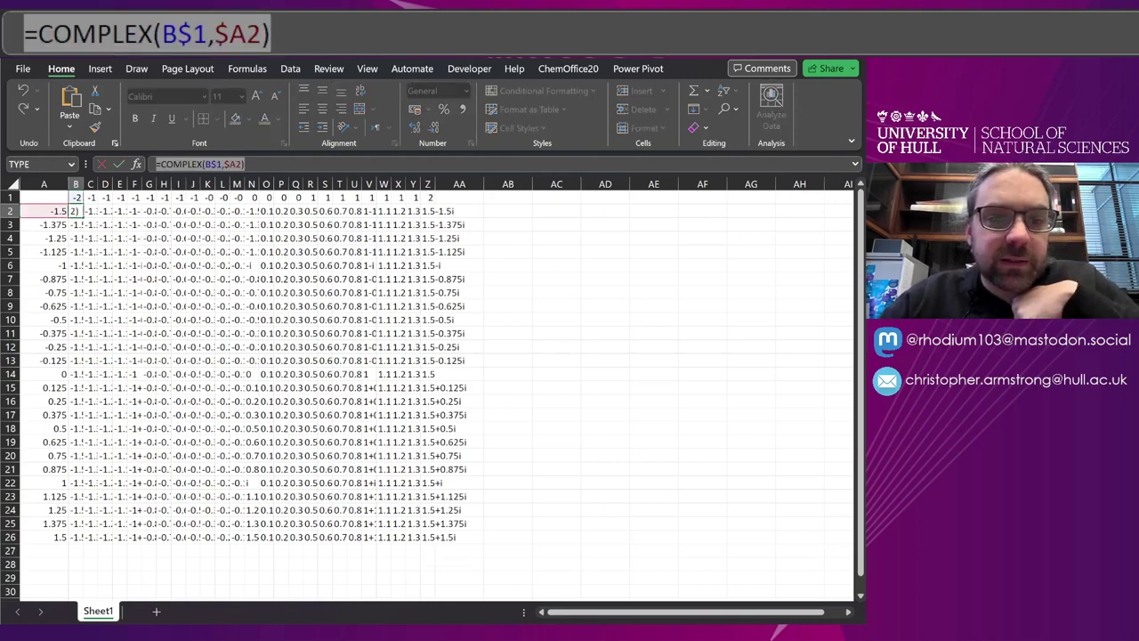
{"action": "key", "text": "Escape"}
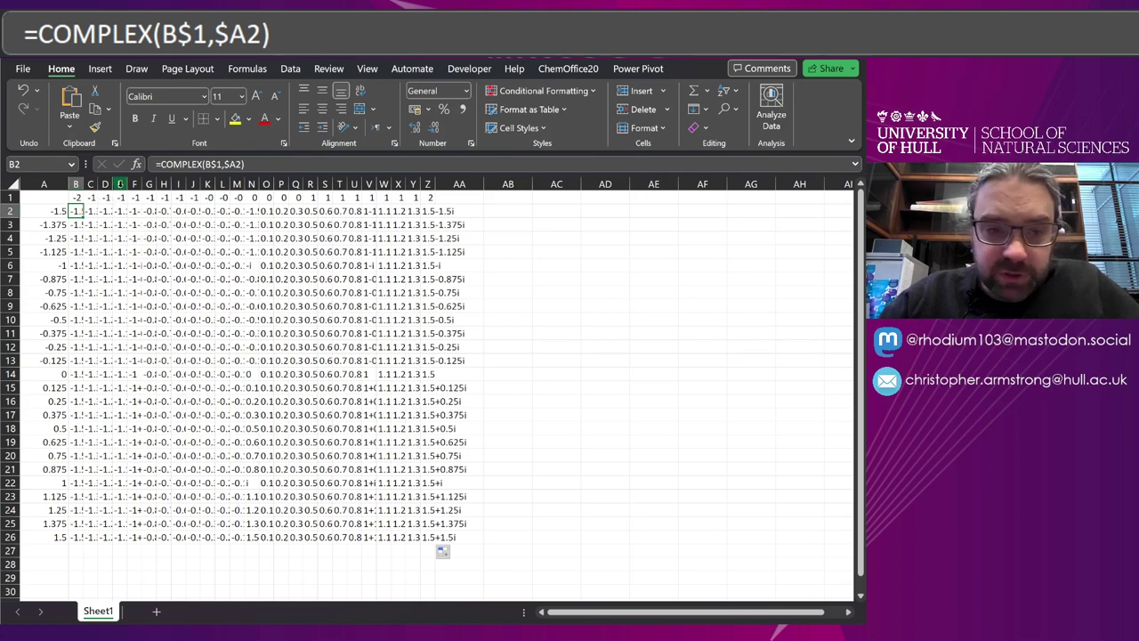
Step: Try a doubled COMPLEX+COMPLEX formula in B2, then undo it
{"action": "left_click_drag", "start_coordinate": [243, 164], "coordinate": [161, 164]}
{"action": "key", "text": "ctrl+c"}
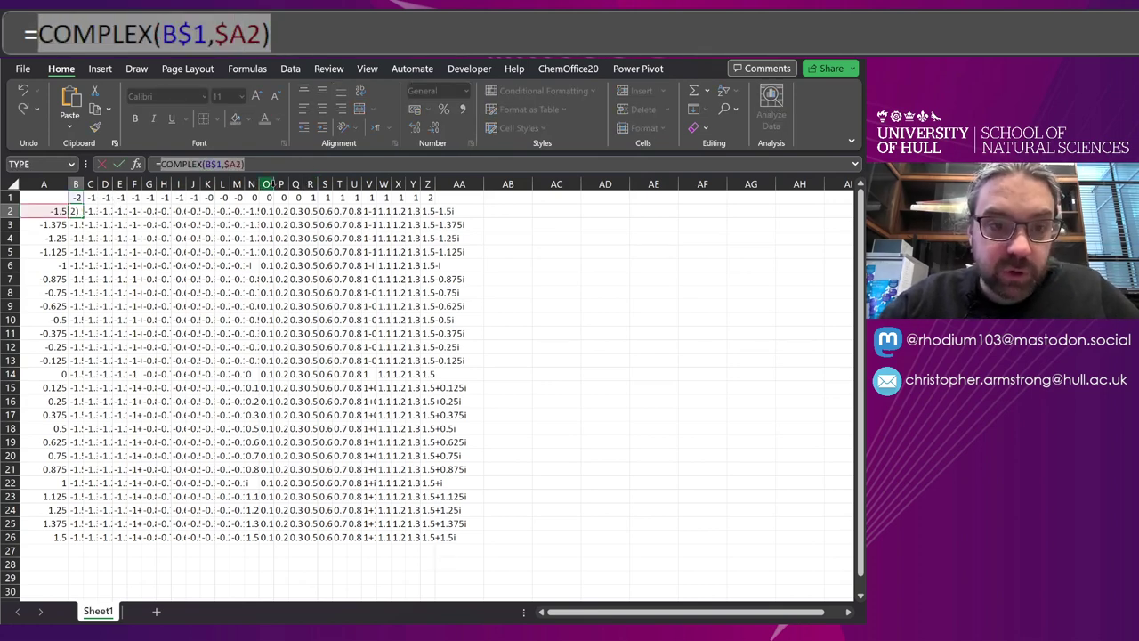
{"action": "key", "text": "Right"}
{"action": "type", "text": "+"}
{"action": "key", "text": "ctrl+v"}
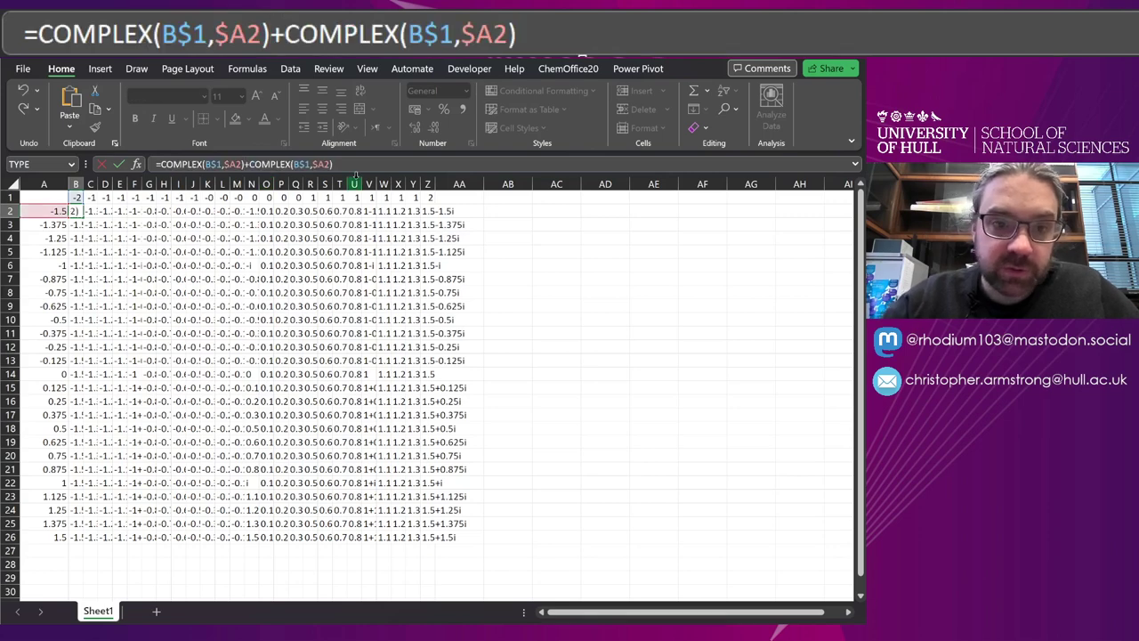
{"action": "key", "text": "Return"}
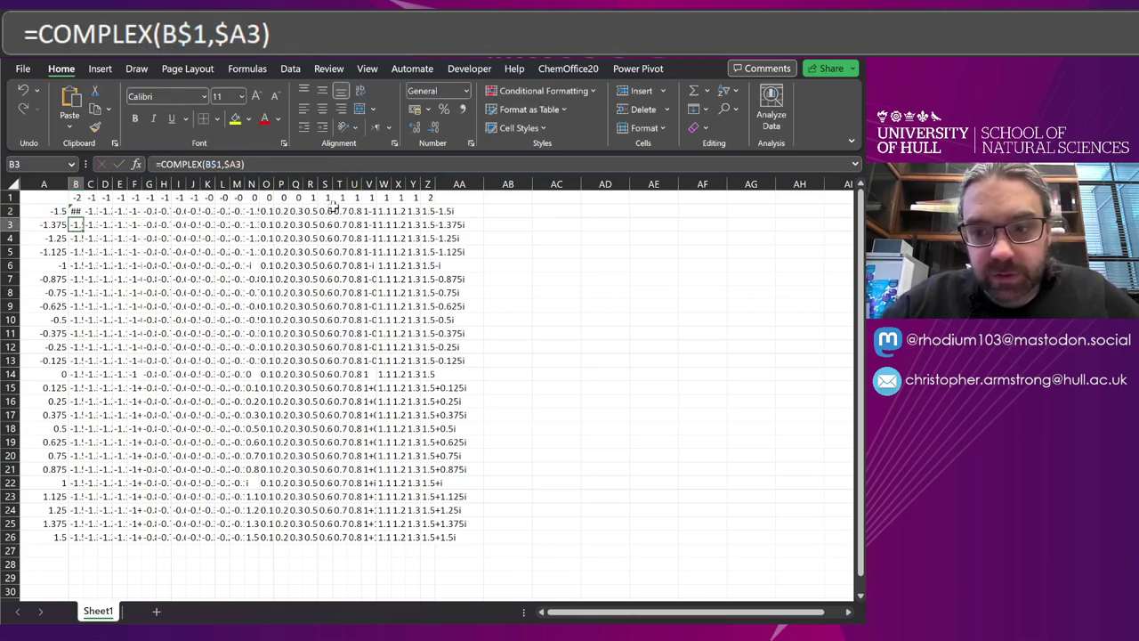
{"action": "key", "text": "Up"}
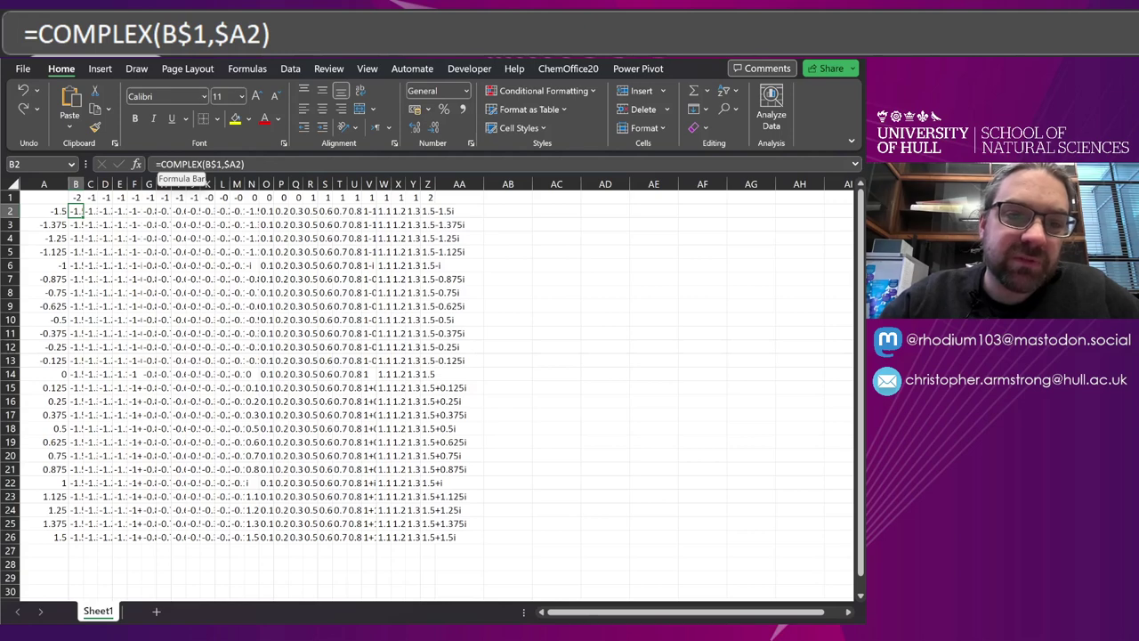
{"action": "key", "text": "F2"}
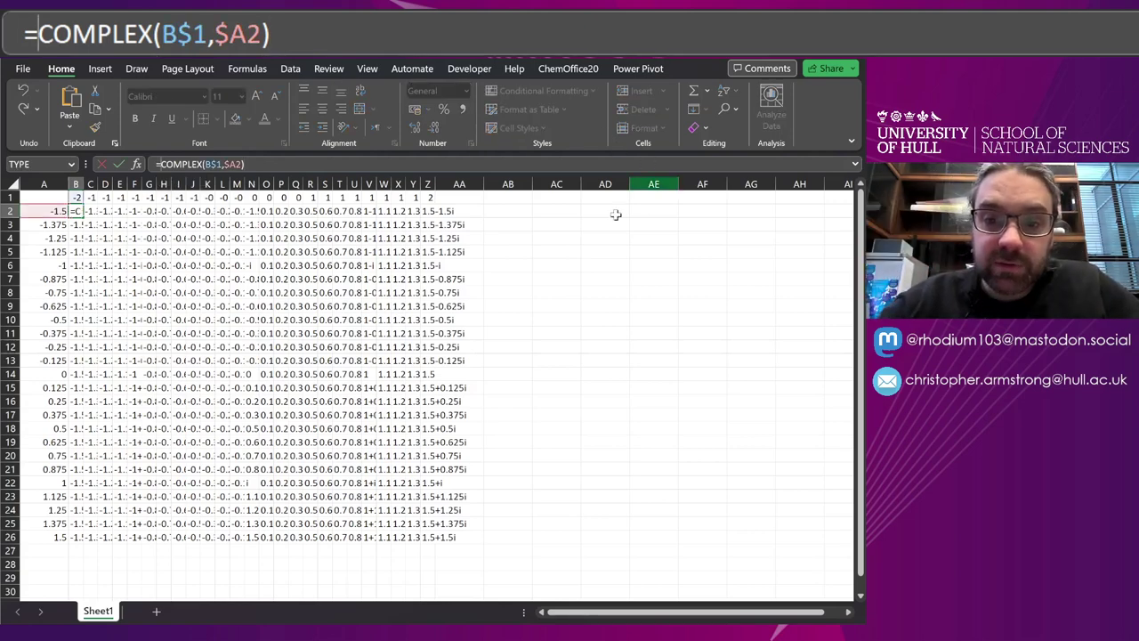
{"action": "left_click", "coordinate": [572, 226]}
Step: Enter test values =COMPLEX(1,2) in AC4 and =COMPLEX(2,1) in AC5
{"action": "key", "text": "Escape"}
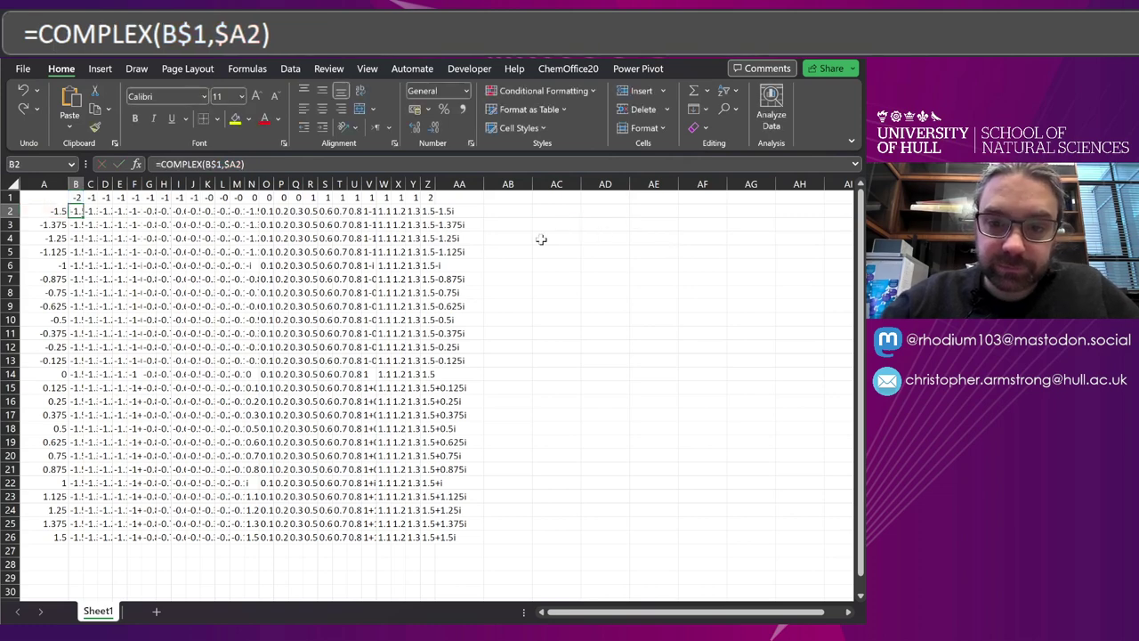
{"action": "left_click", "coordinate": [541, 239]}
{"action": "type", "text": "=COMPLEX("}
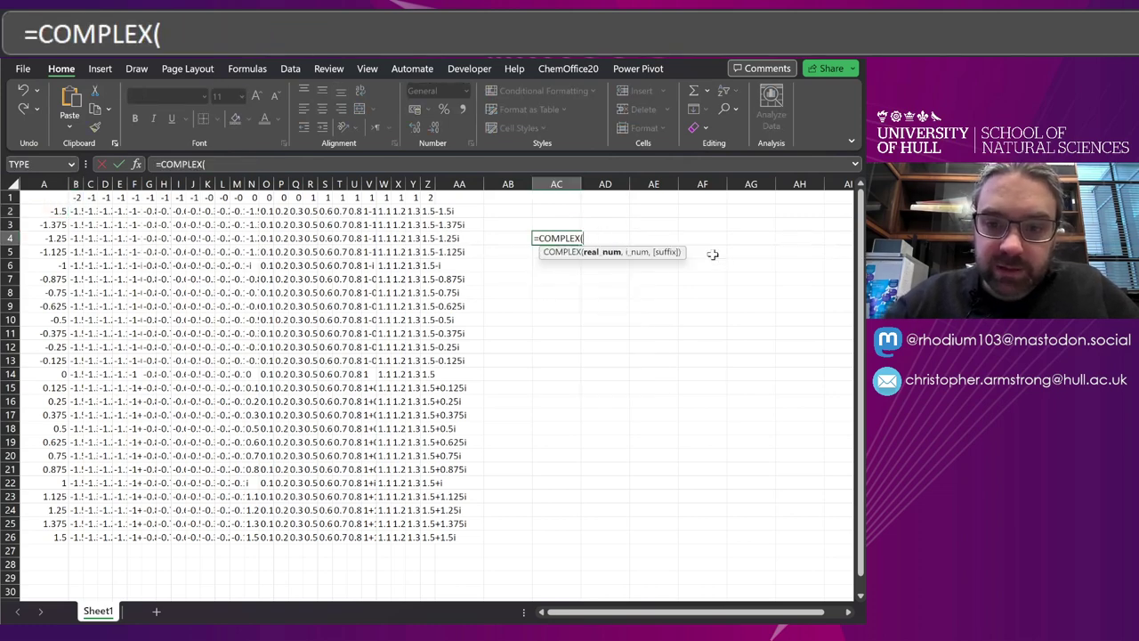
{"action": "type", "text": "1,2)"}
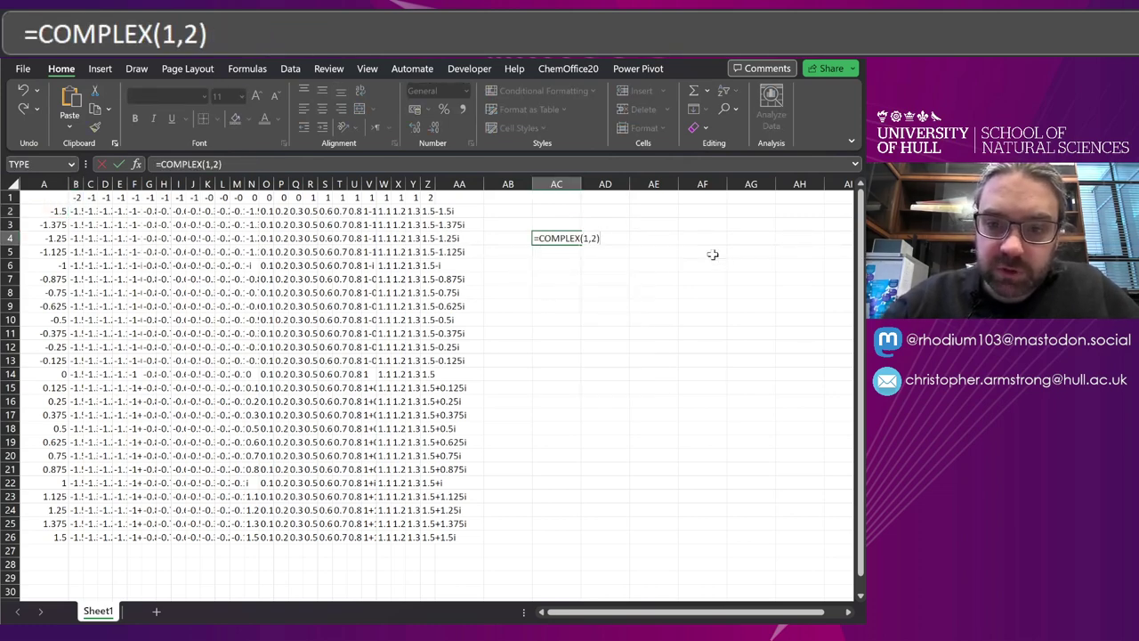
{"action": "key", "text": "Return"}
{"action": "type", "text": "=COMP"}
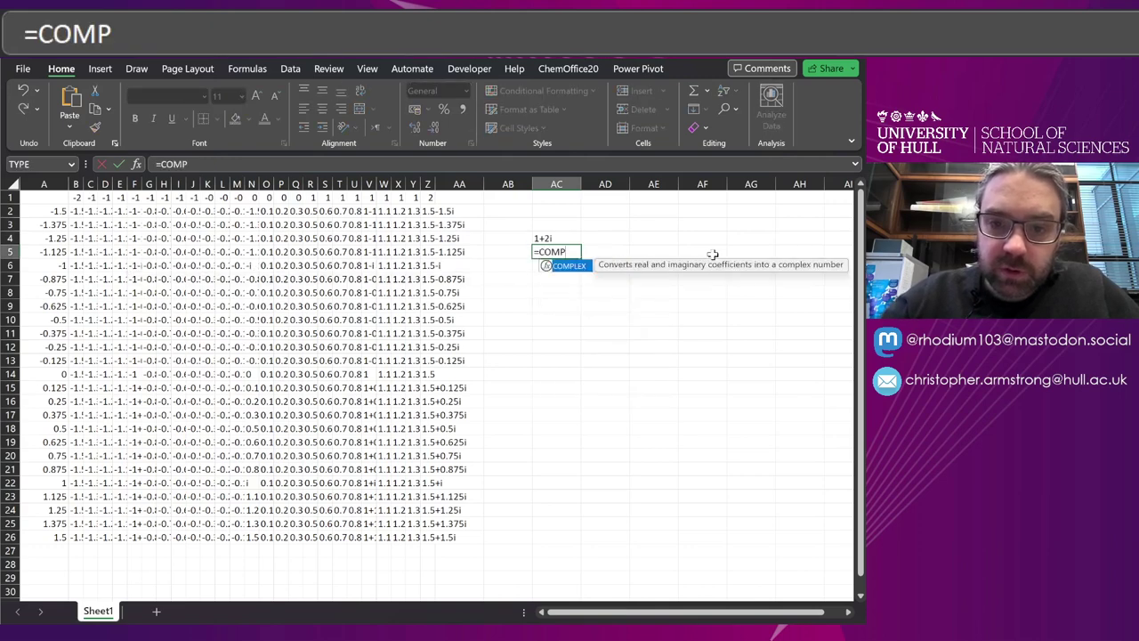
{"action": "type", "text": "LEX(2,1)"}
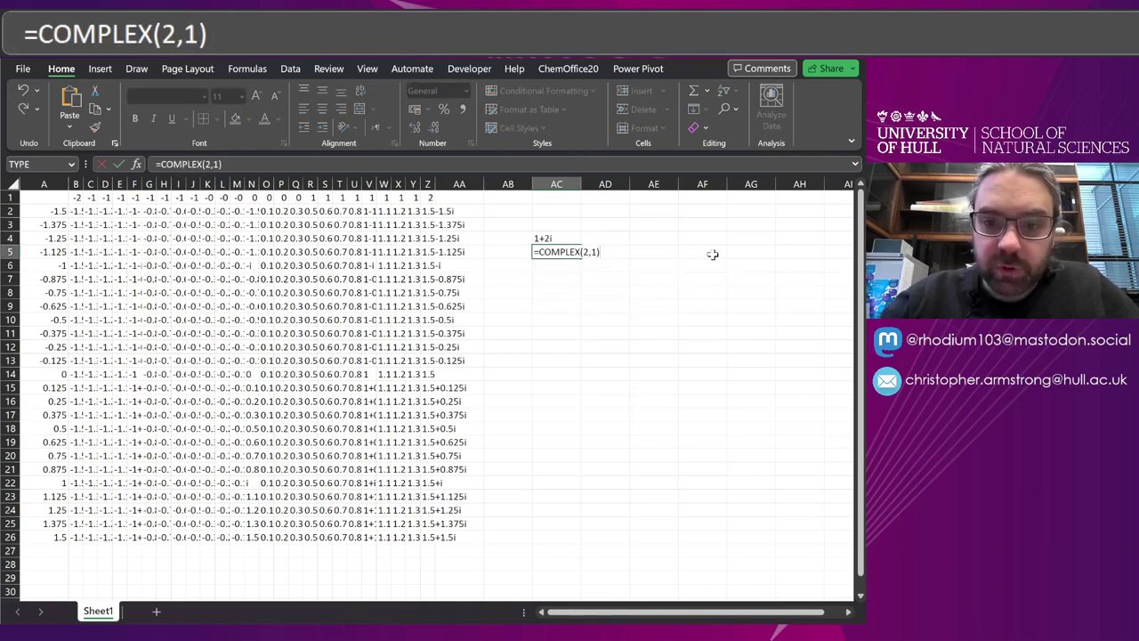
{"action": "key", "text": "Return"}
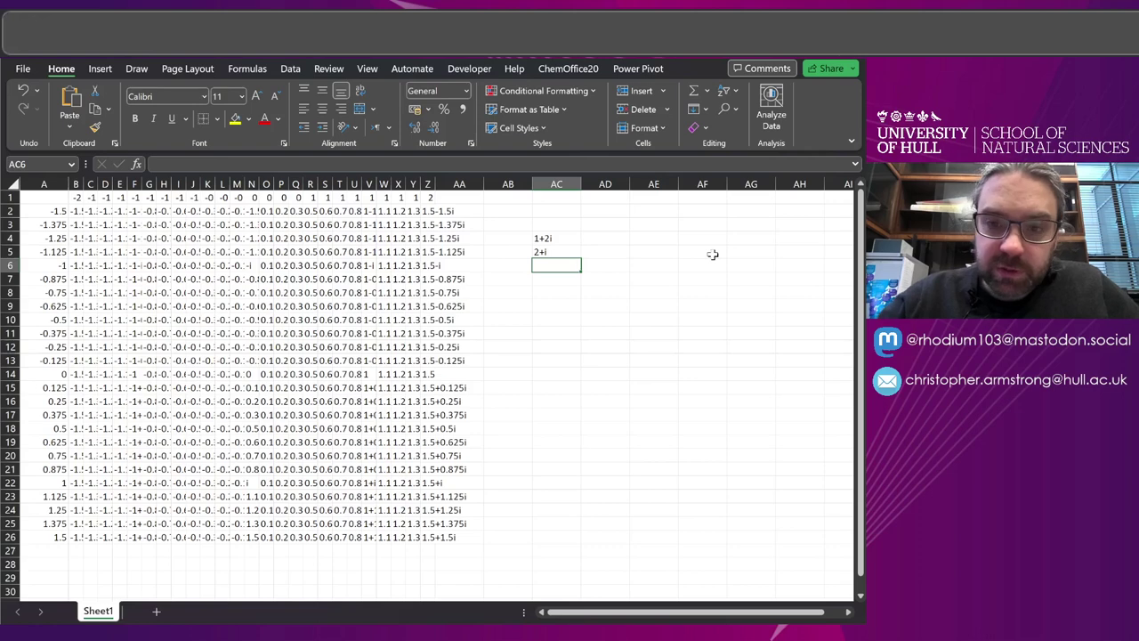
Step: Try a plain =AC4+AC5 sum in AC6
{"action": "type", "text": "="}
{"action": "key", "text": "Up"}
{"action": "key", "text": "Up"}
{"action": "type", "text": "+"}
{"action": "key", "text": "Up"}
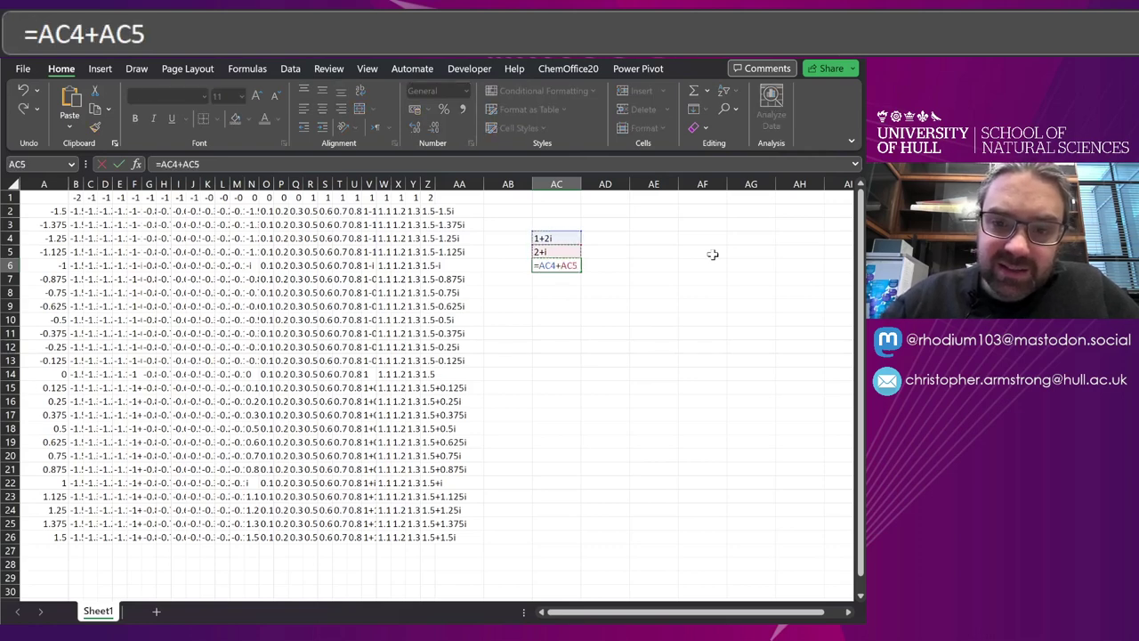
{"action": "key", "text": "Return"}
{"action": "key", "text": "Up"}
Step: Rewrite AC6 as =IMSUM(AC4,AC5), giving 3+3i
{"action": "type", "text": "=IM"}
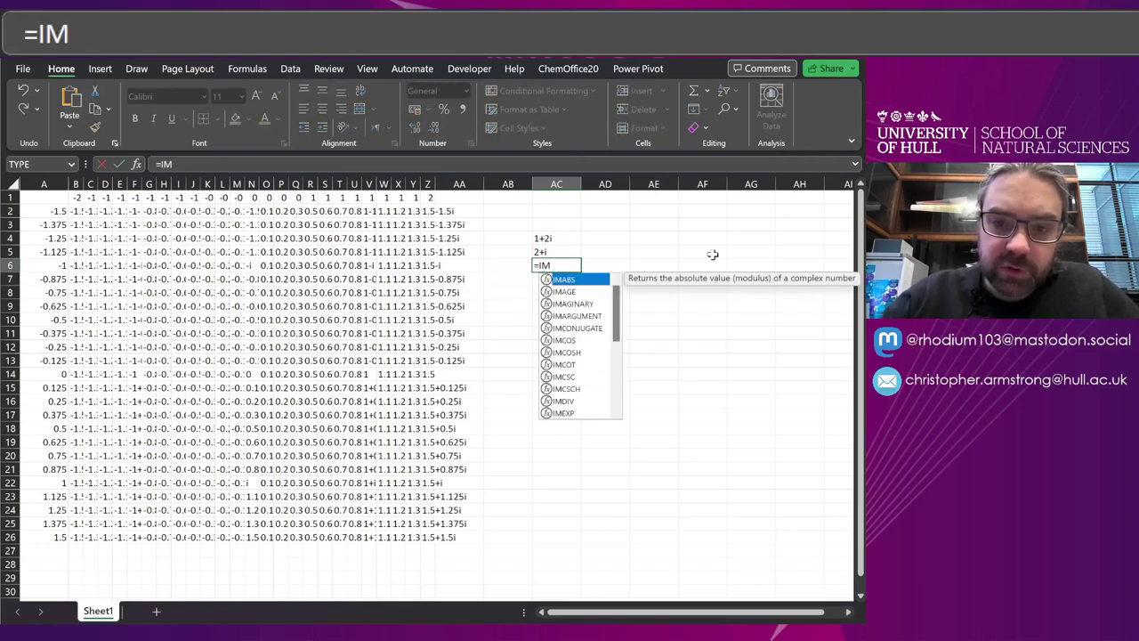
{"action": "type", "text": "S"}
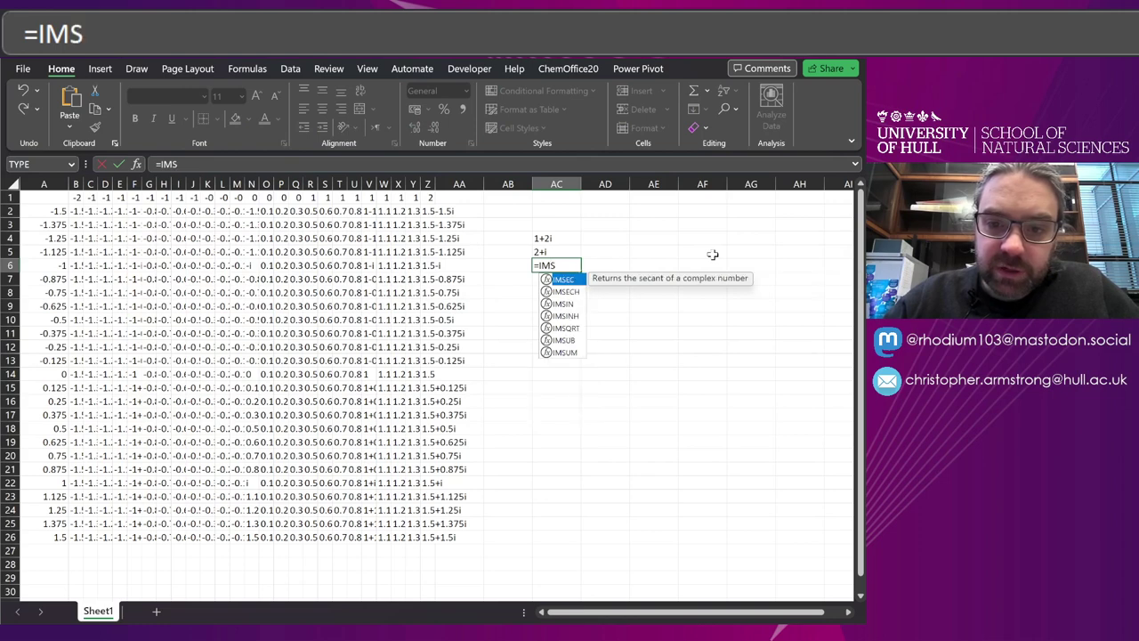
{"action": "key", "text": "Down"}
{"action": "key", "text": "Down"}
{"action": "key", "text": "Down"}
{"action": "key", "text": "Down"}
{"action": "key", "text": "Down"}
{"action": "key", "text": "Down"}
{"action": "key", "text": "Tab"}
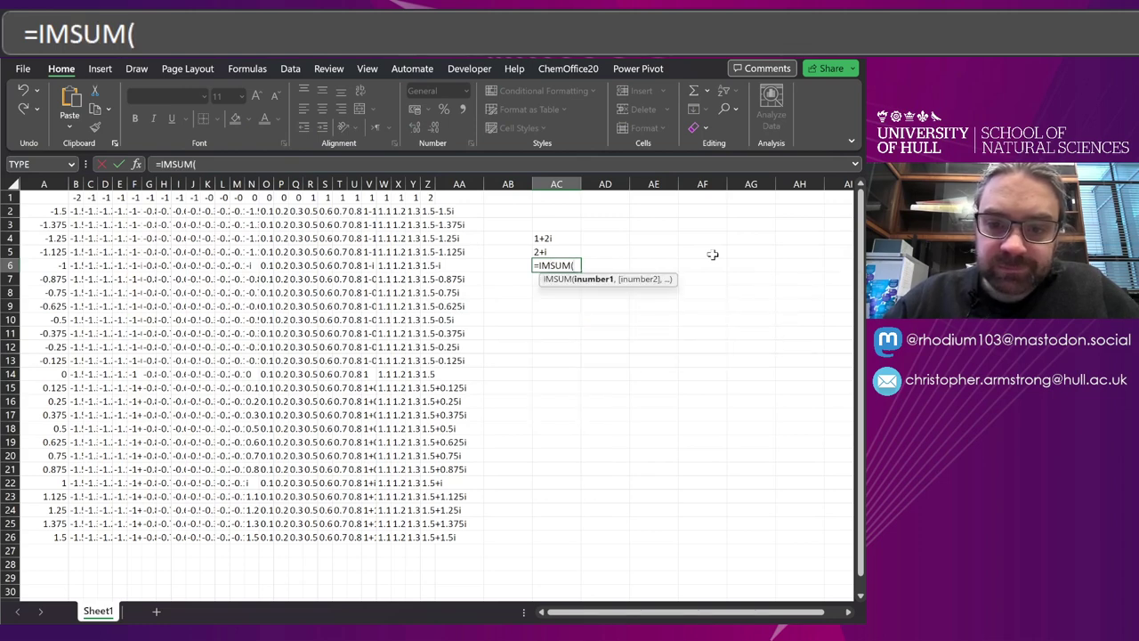
{"action": "key", "text": "Up"}
{"action": "key", "text": "Up"}
{"action": "type", "text": ","}
{"action": "key", "text": "Up"}
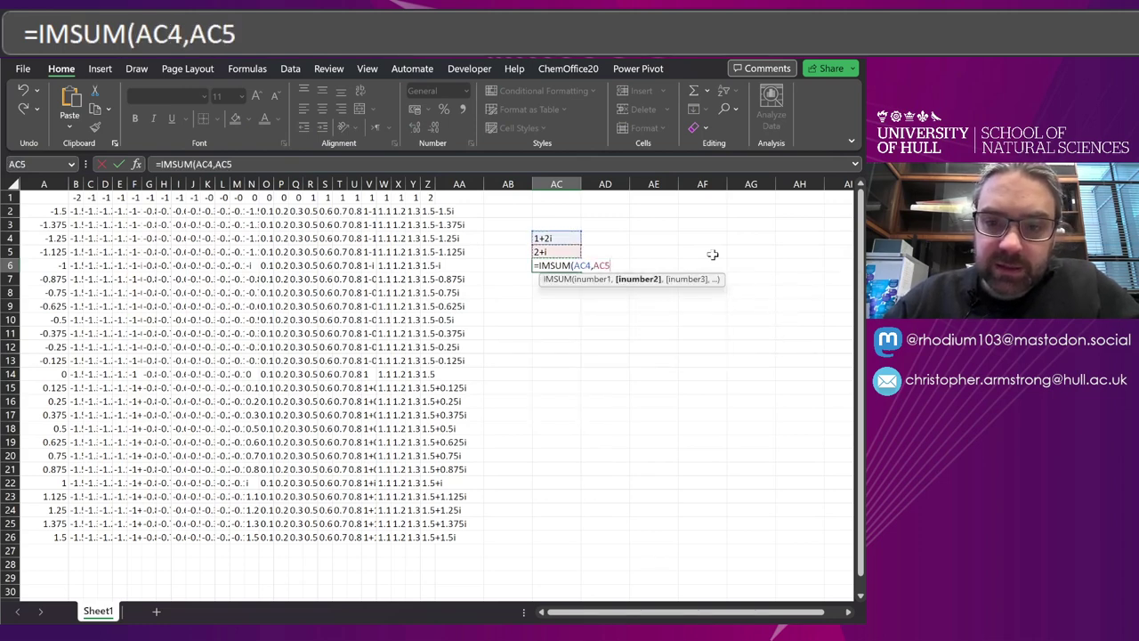
{"action": "type", "text": ")"}
{"action": "key", "text": "Return"}
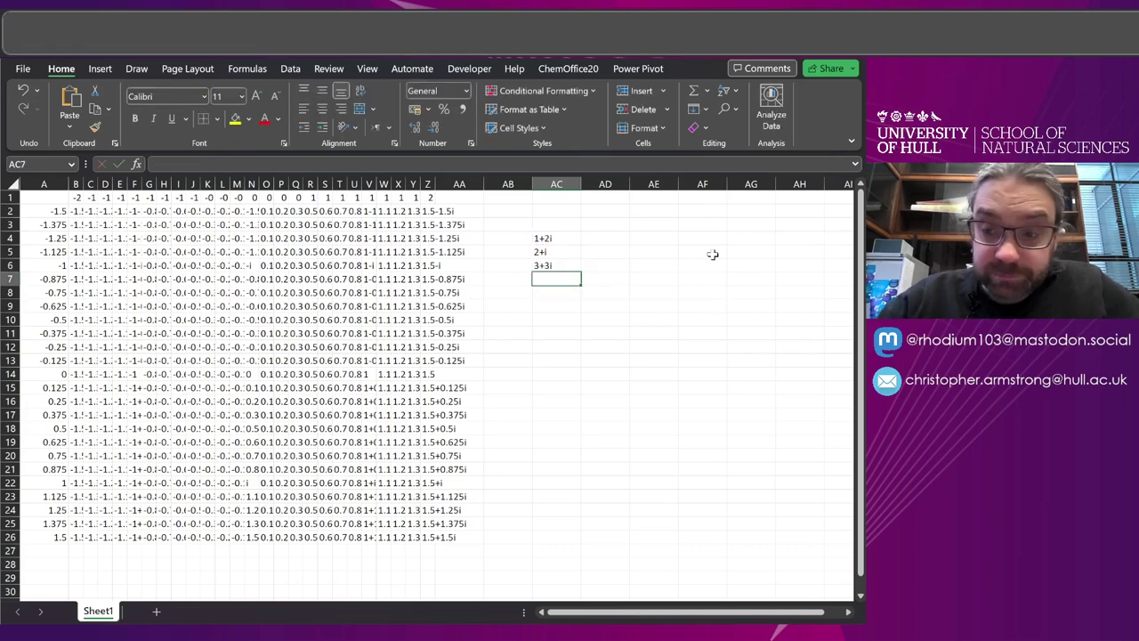
{"action": "left_click", "coordinate": [556, 238]}
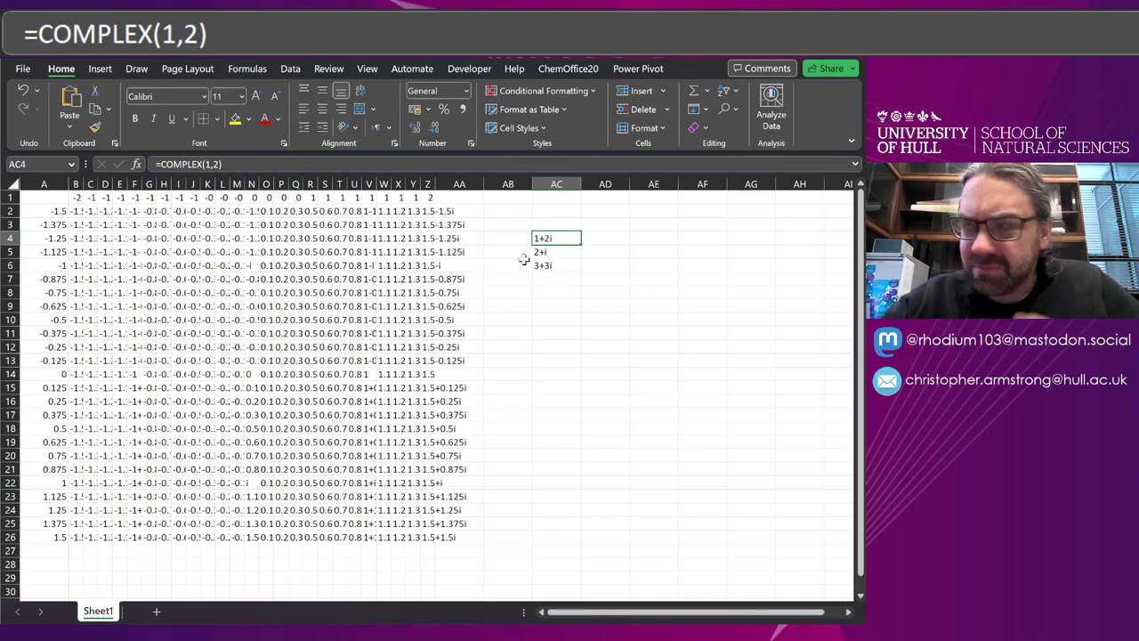
Step: Change AC6 to =IMPRODUCT(AC4,AC5), giving 5i
{"action": "left_click", "coordinate": [539, 253]}
{"action": "left_click", "coordinate": [568, 267]}
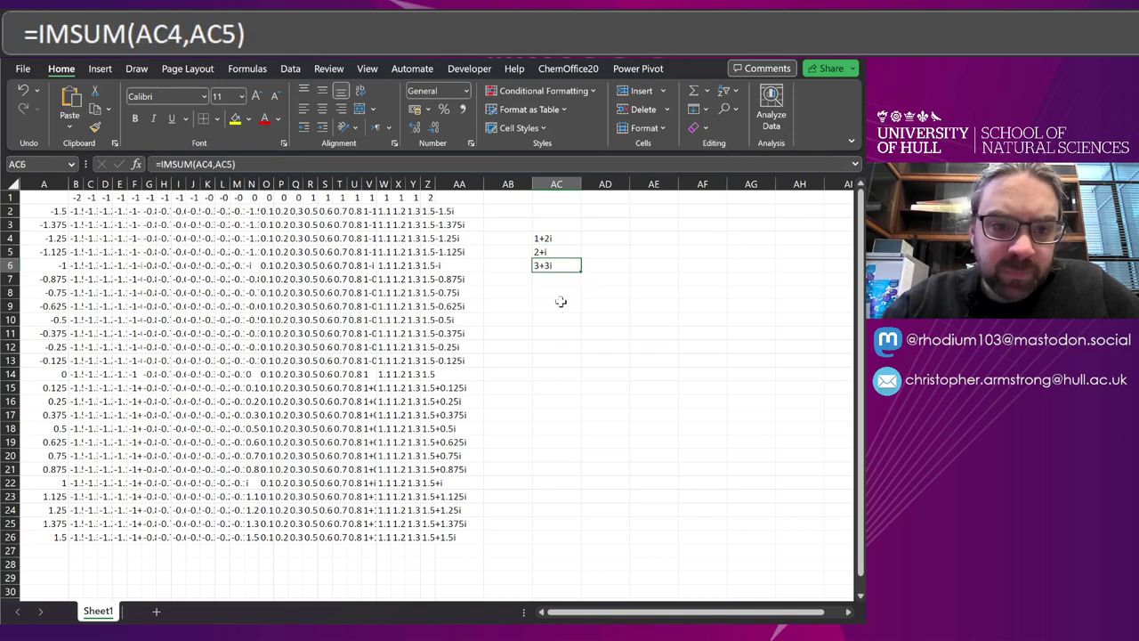
{"action": "left_click", "coordinate": [184, 164]}
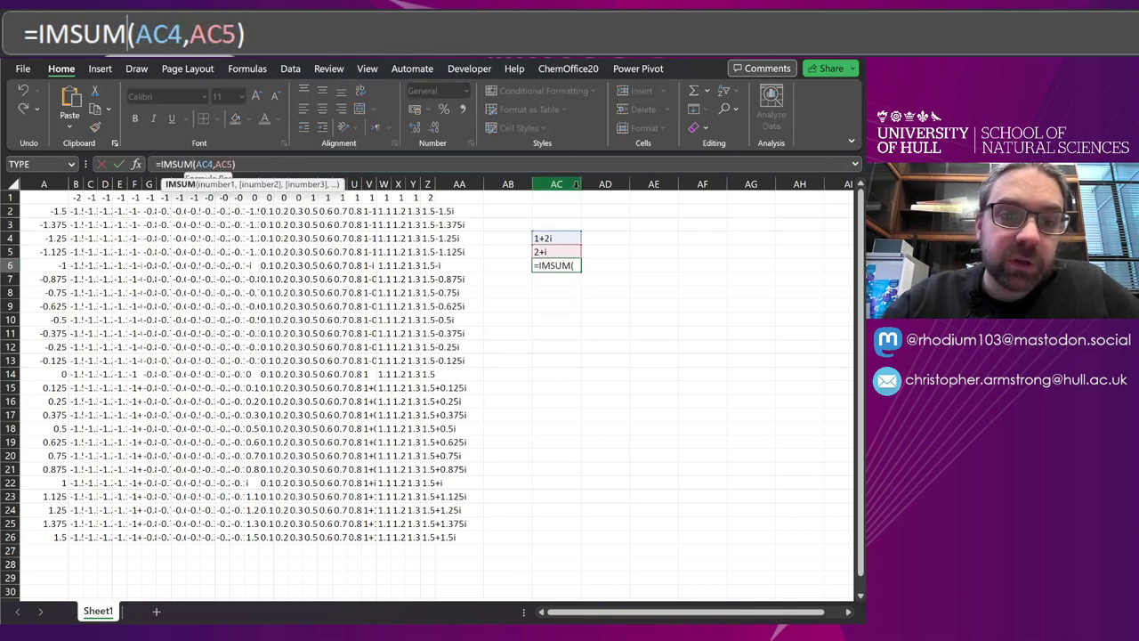
{"action": "key", "text": "BackSpace"}
{"action": "key", "text": "BackSpace"}
{"action": "key", "text": "BackSpace"}
{"action": "type", "text": "PRODUCT"}
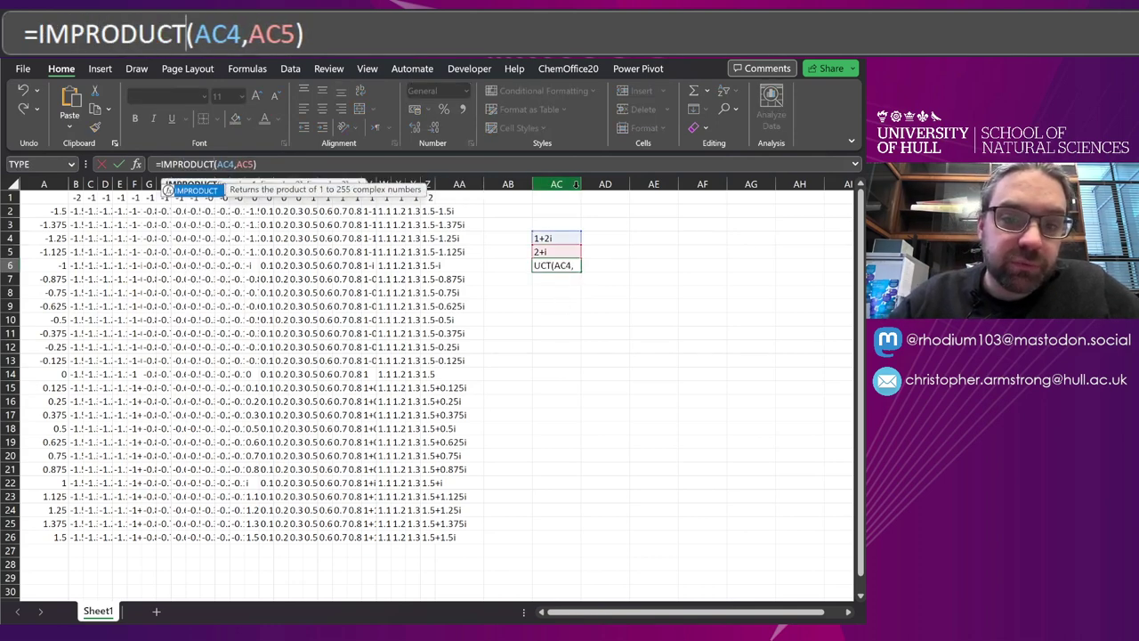
{"action": "key", "text": "Return"}
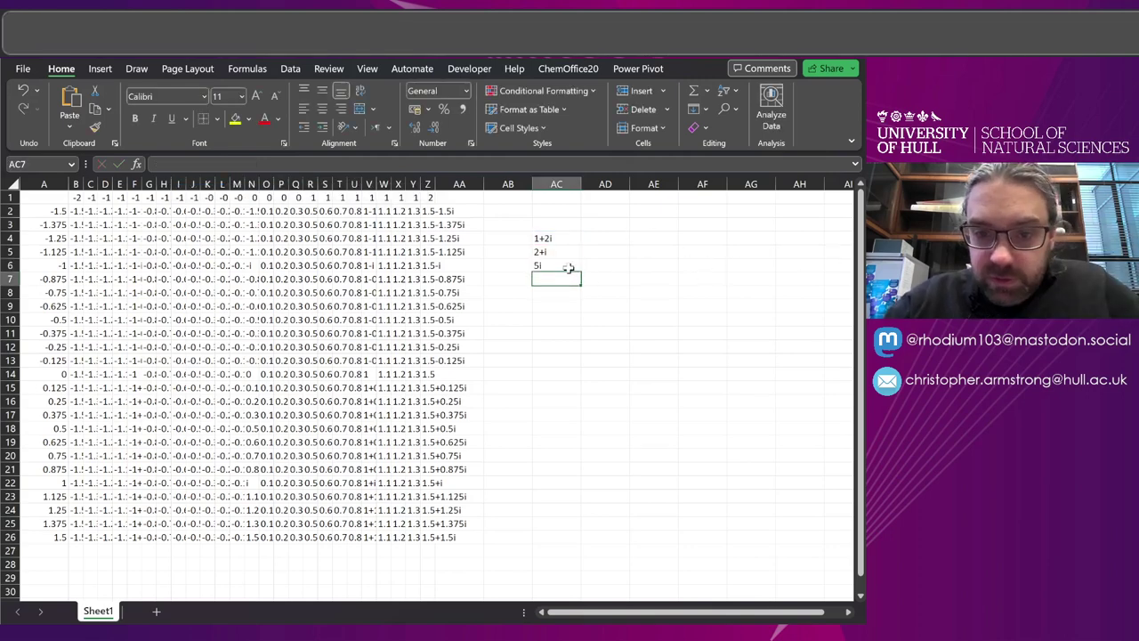
{"action": "left_click", "coordinate": [568, 267]}
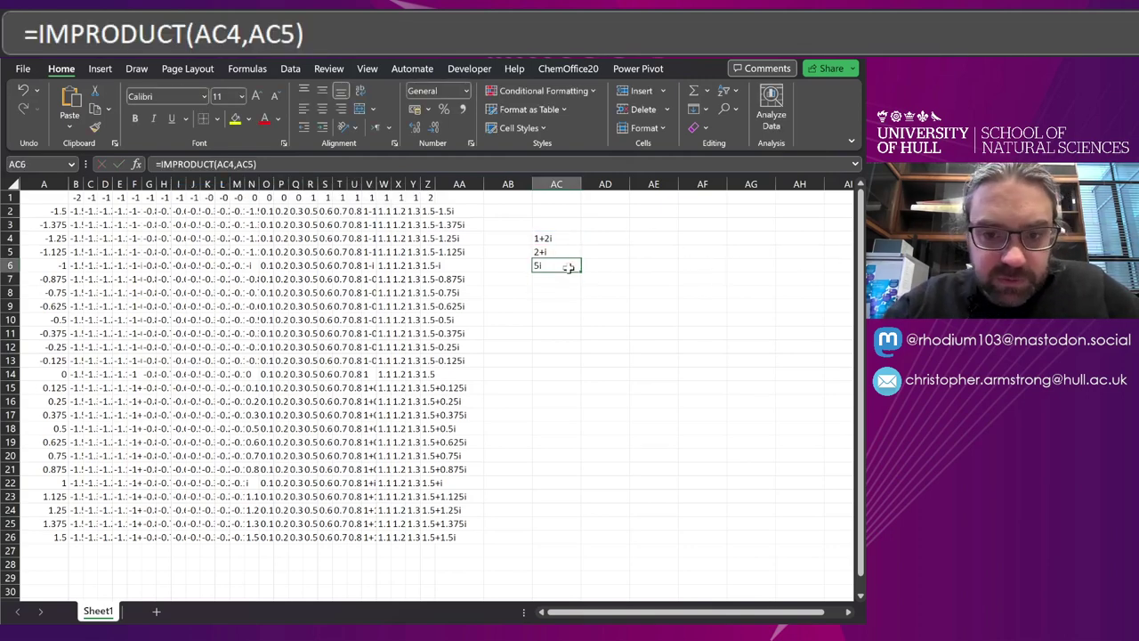
Step: Replace AC6 with =IMPOWER(AC5,2), giving 3+4i, then clear AC4:AC6
{"action": "type", "text": "="}
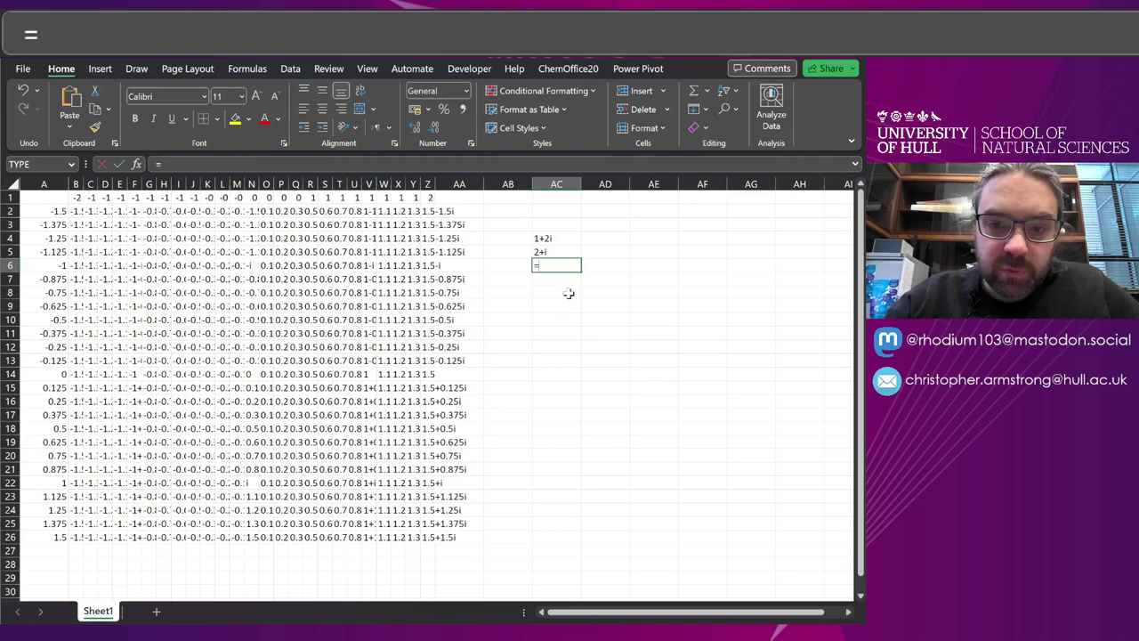
{"action": "type", "text": "IMPOWER("}
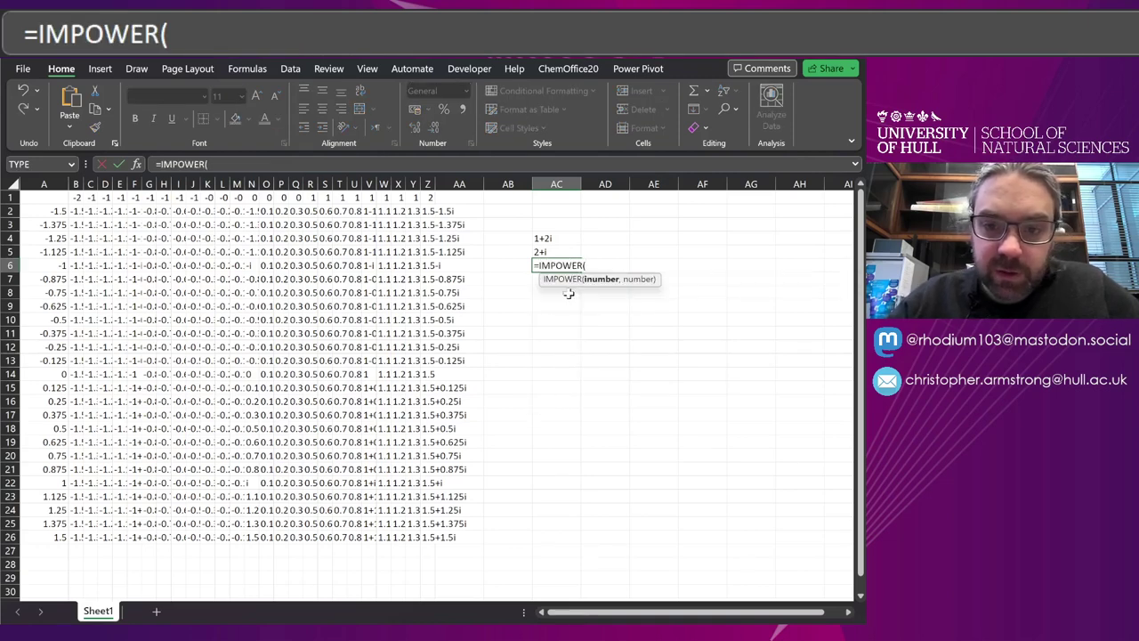
{"action": "key", "text": "Up"}
{"action": "type", "text": ",2)"}
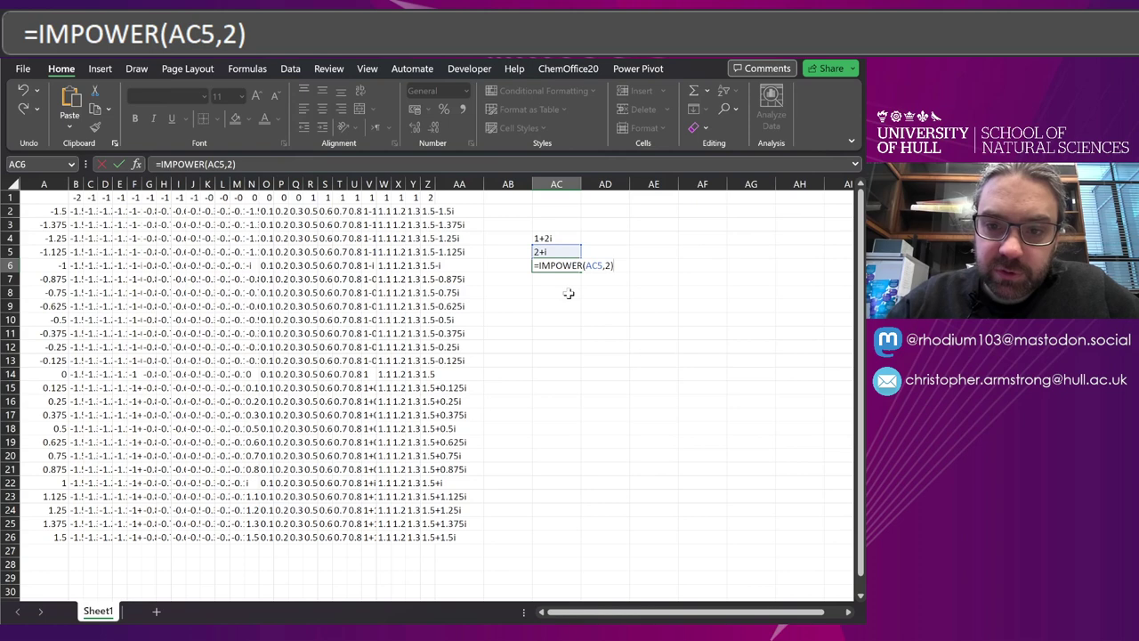
{"action": "key", "text": "Return"}
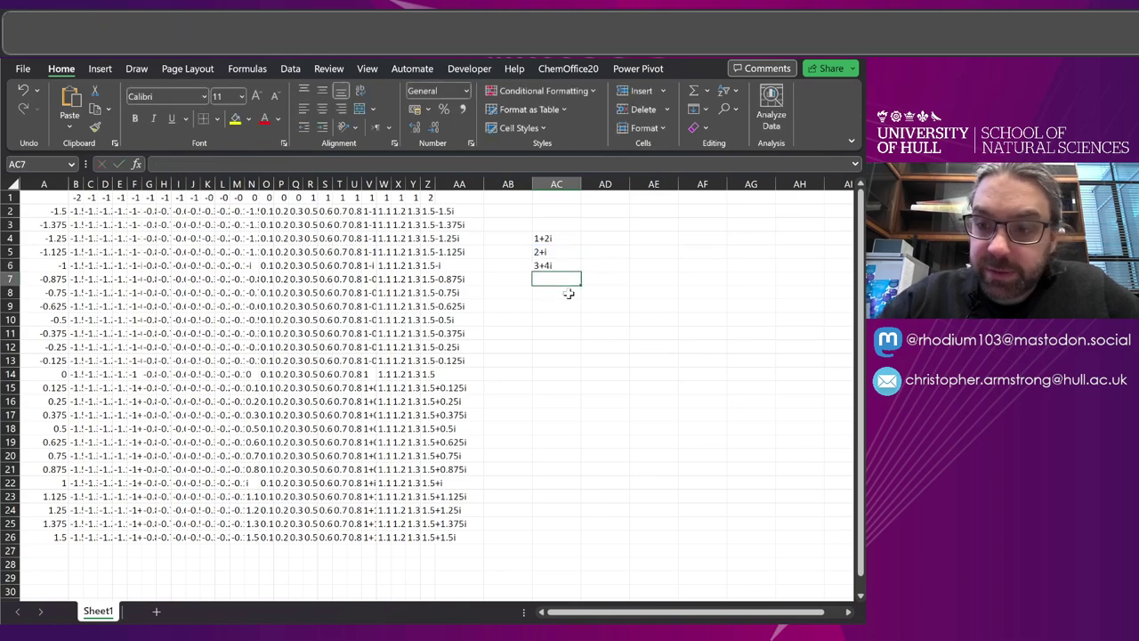
{"action": "key", "text": "Up"}
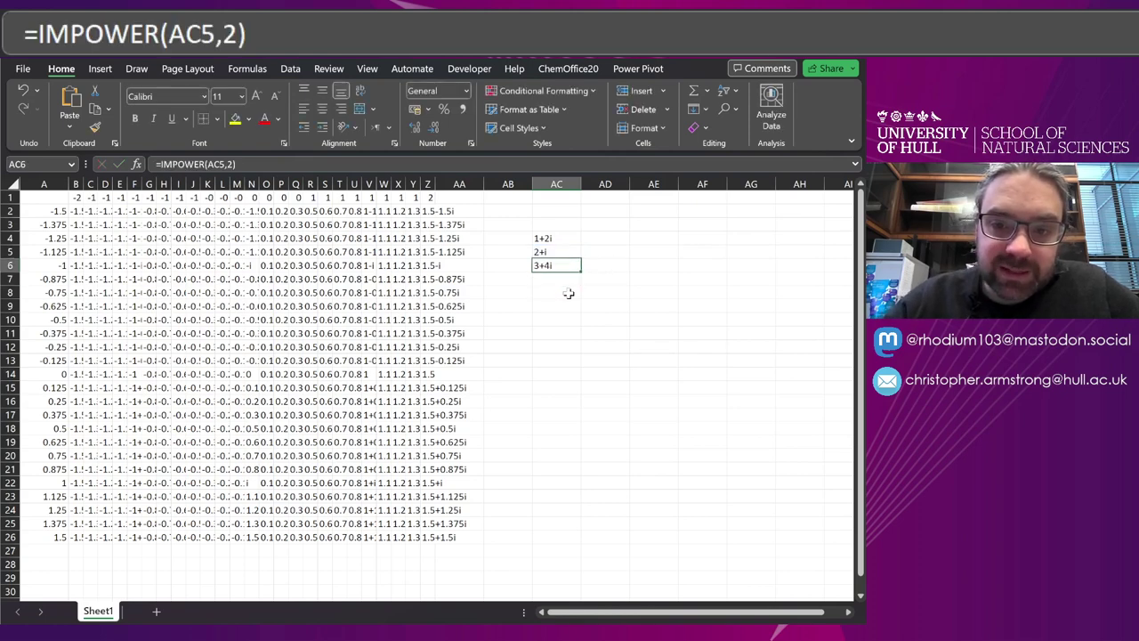
{"action": "key", "text": "shift+Up"}
{"action": "key", "text": "shift+Up"}
{"action": "key", "text": "Delete"}
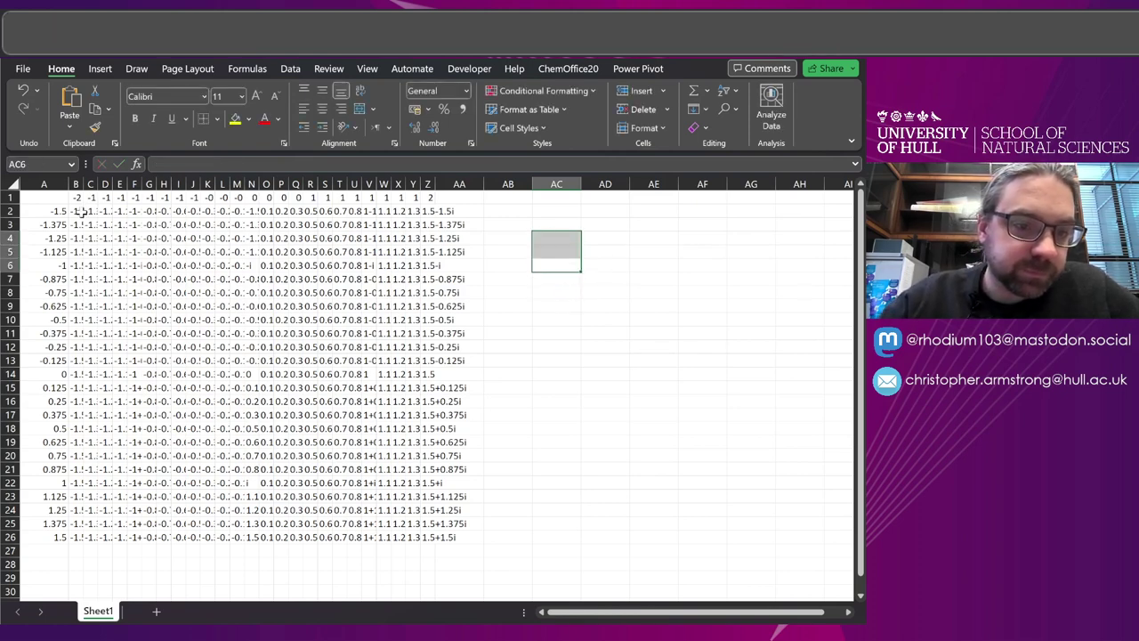
Step: Wrap B2's COMPLEX(B$1,$A2) in IMPOWER(...,2) to square it
{"action": "left_click", "coordinate": [77, 211]}
{"action": "double_click", "coordinate": [77, 211]}
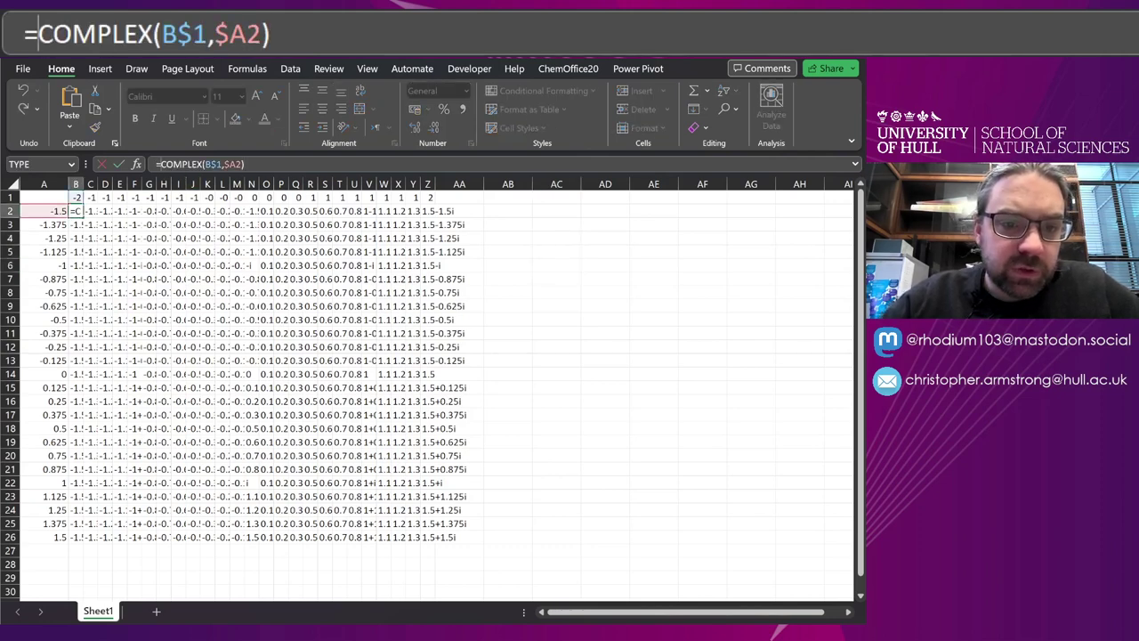
{"action": "type", "text": "IMPOWER("}
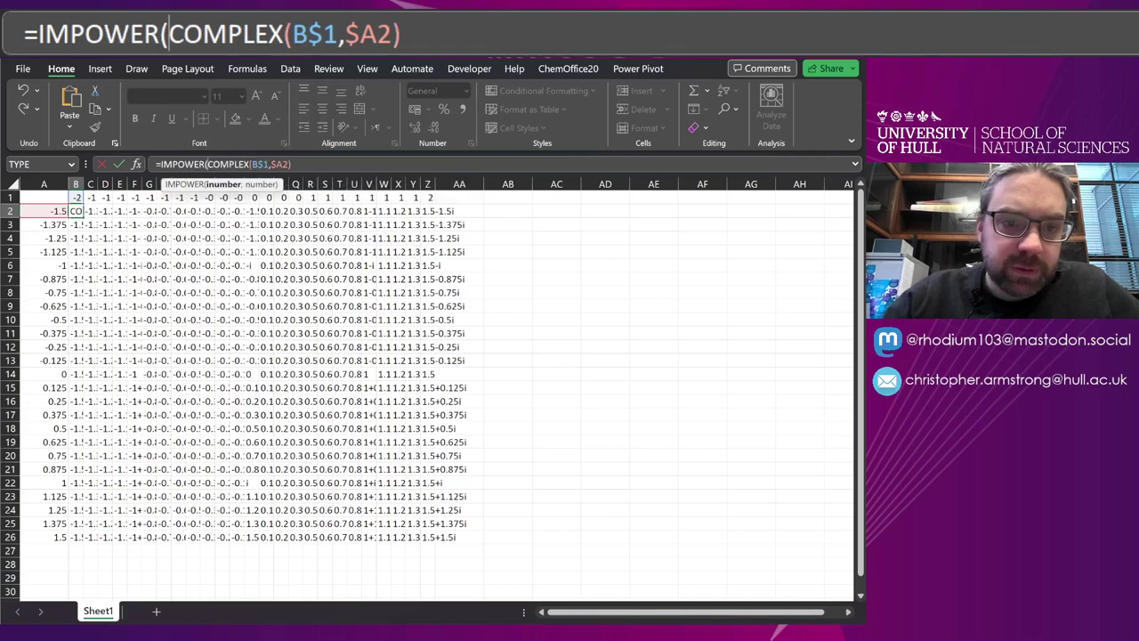
{"action": "left_click", "coordinate": [78, 211]}
{"action": "type", "text": ",2)"}
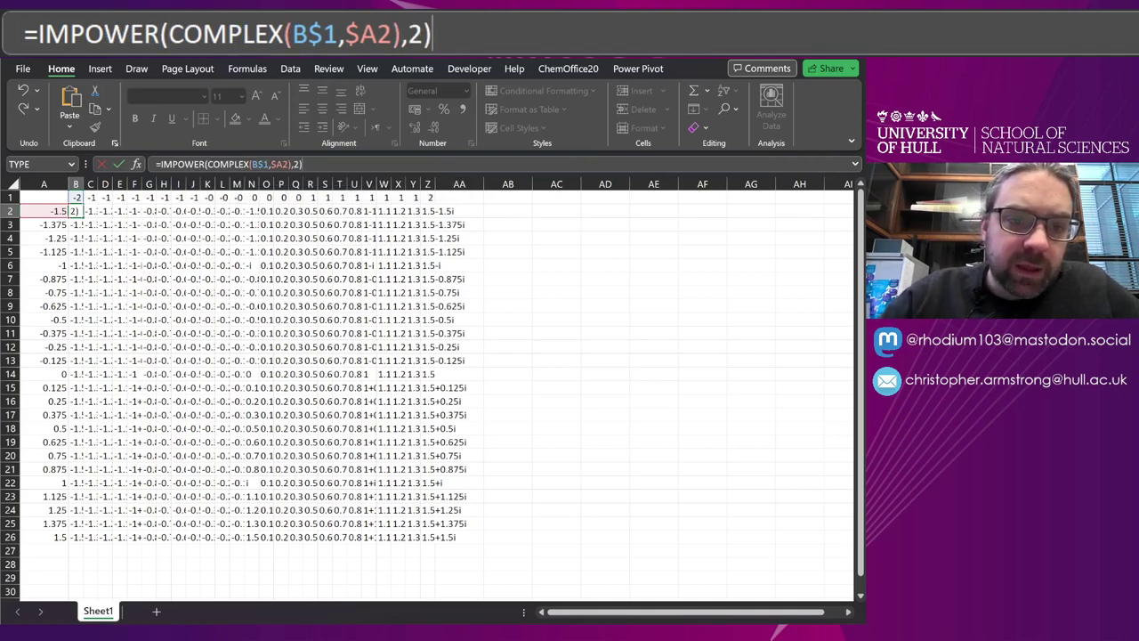
{"action": "key", "text": "Home"}
{"action": "key", "text": "Right"}
{"action": "type", "text": "SUM("}
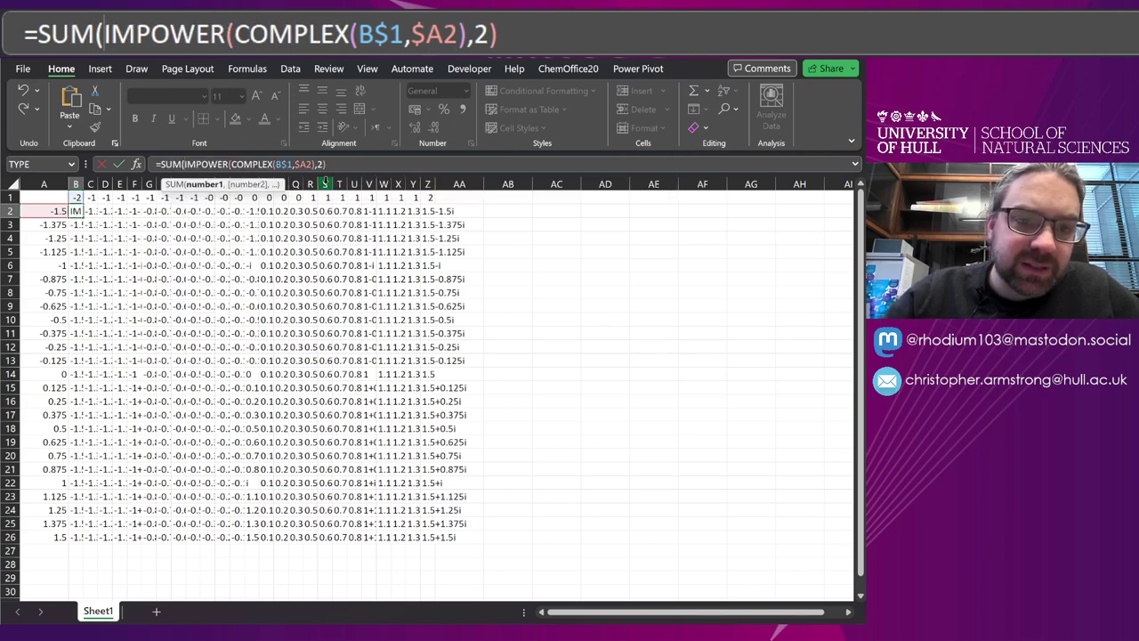
{"action": "key", "text": "BackSpace"}
{"action": "key", "text": "BackSpace"}
{"action": "key", "text": "BackSpace"}
{"action": "key", "text": "BackSpace"}
Step: Wrap it in IMSUM with COMPLEX(B$1,$A2) as the second term
{"action": "type", "text": "IMS"}
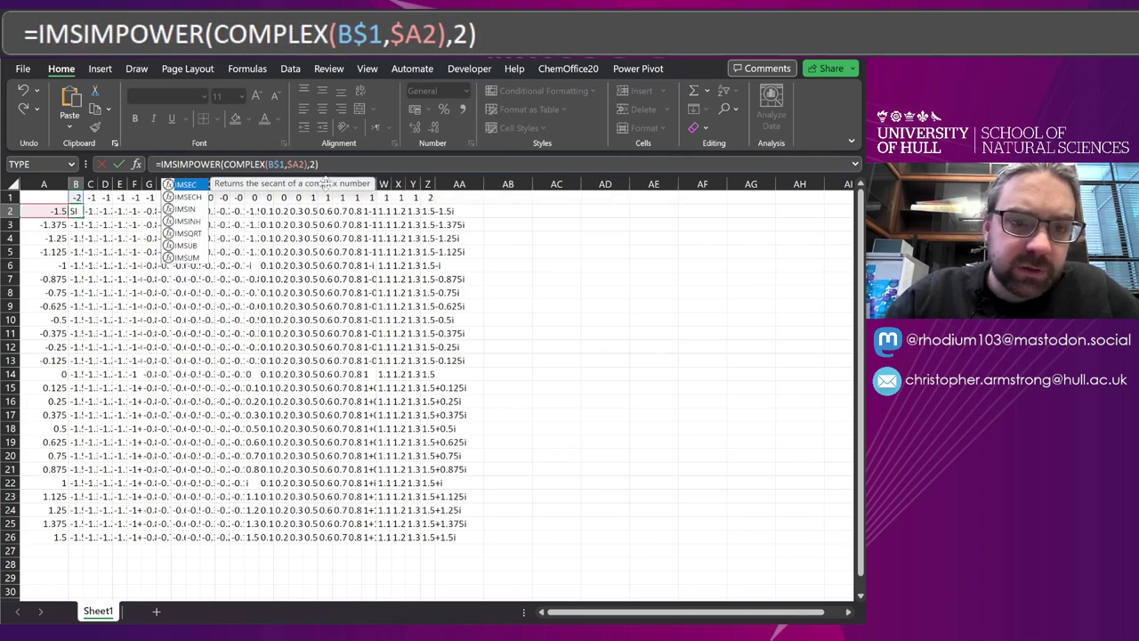
{"action": "type", "text": "UM("}
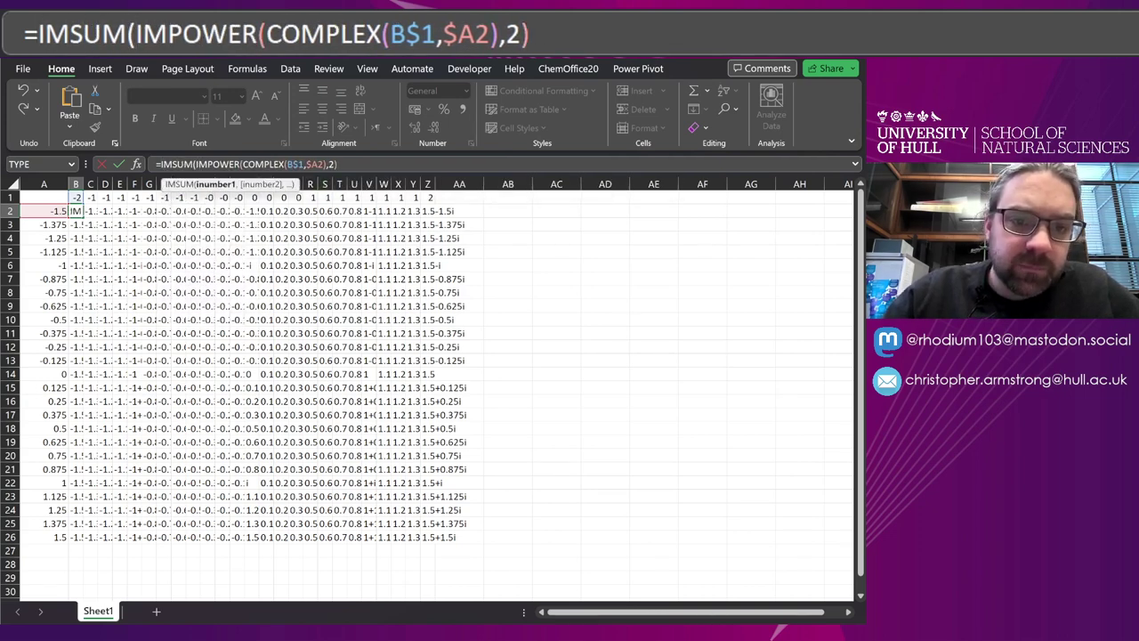
{"action": "key", "text": "End"}
{"action": "type", "text": ","}
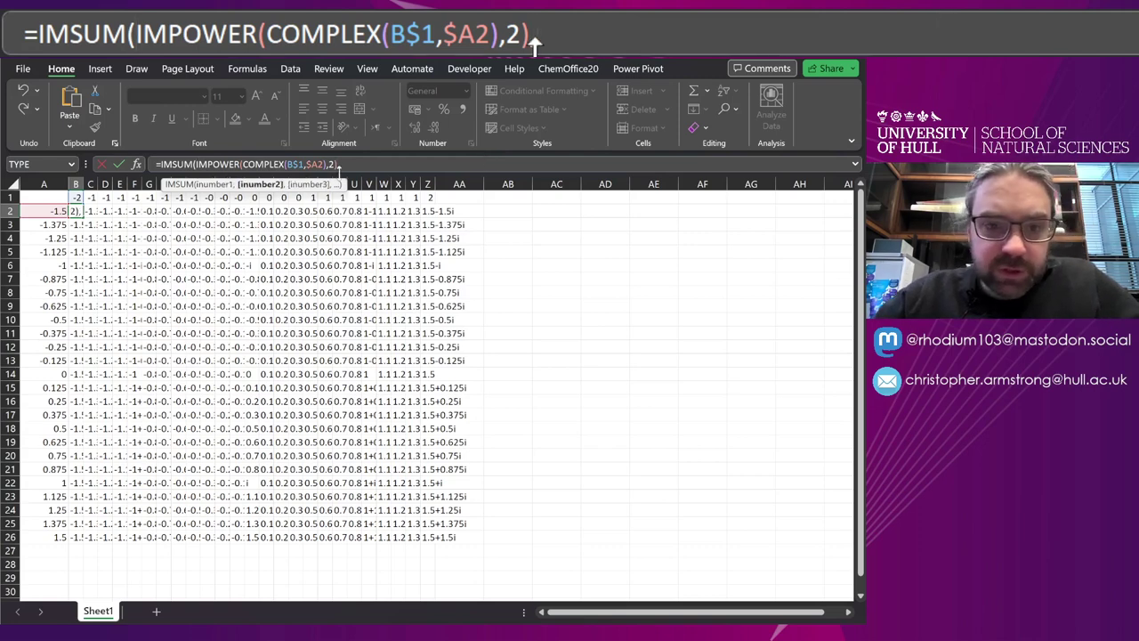
{"action": "key", "text": "Left"}
{"action": "key", "text": "Left"}
{"action": "key", "text": "Left"}
{"action": "key", "text": "Left"}
{"action": "key", "text": "Left"}
{"action": "key", "text": "Left"}
{"action": "key", "text": "Left"}
{"action": "key", "text": "Left"}
{"action": "key", "text": "Left"}
{"action": "key", "text": "Left"}
{"action": "key", "text": "Left"}
{"action": "key", "text": "Left"}
{"action": "key", "text": "Left"}
{"action": "key", "text": "Left"}
{"action": "key", "text": "Left"}
{"action": "key", "text": "Left"}
{"action": "key", "text": "Left"}
{"action": "key", "text": "Left"}
{"action": "key", "text": "Left"}
{"action": "key", "text": "Left"}
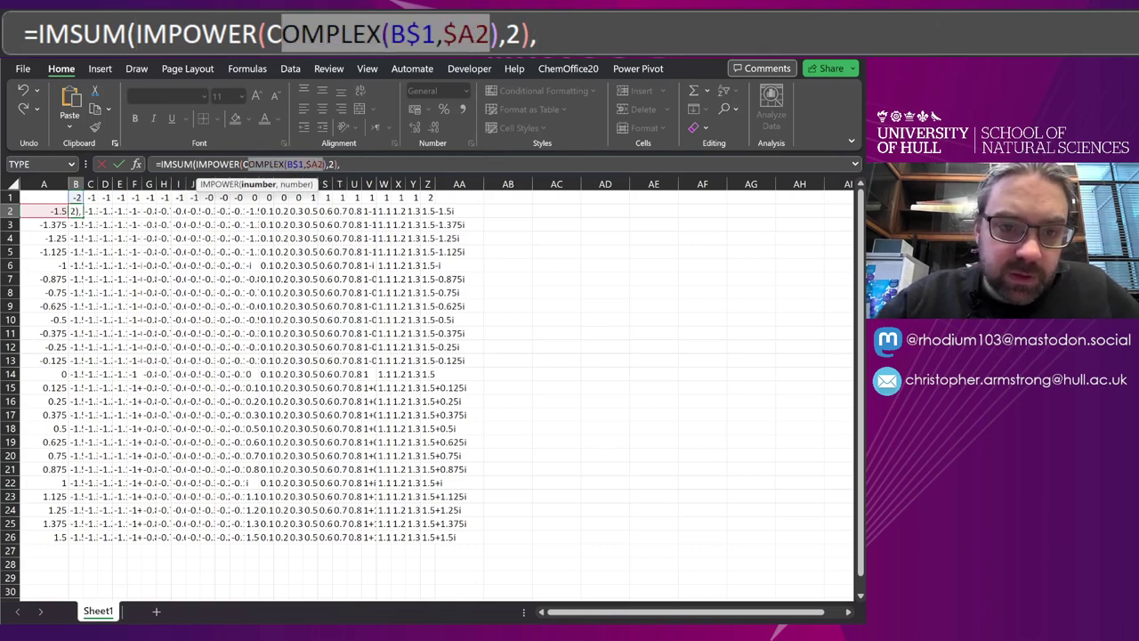
{"action": "key", "text": "shift+Right"}
{"action": "key", "text": "shift+Right"}
{"action": "key", "text": "shift+Right"}
{"action": "key", "text": "shift+Right"}
{"action": "key", "text": "shift+Right"}
{"action": "key", "text": "shift+Right"}
{"action": "key", "text": "shift+Right"}
{"action": "key", "text": "shift+Right"}
{"action": "key", "text": "shift+Right"}
{"action": "key", "text": "shift+Right"}
{"action": "key", "text": "shift+Right"}
{"action": "key", "text": "shift+Right"}
{"action": "key", "text": "shift+Right"}
{"action": "key", "text": "shift+Right"}
{"action": "key", "text": "shift+Right"}
{"action": "key", "text": "shift+Right"}
{"action": "key", "text": "shift+Left"}
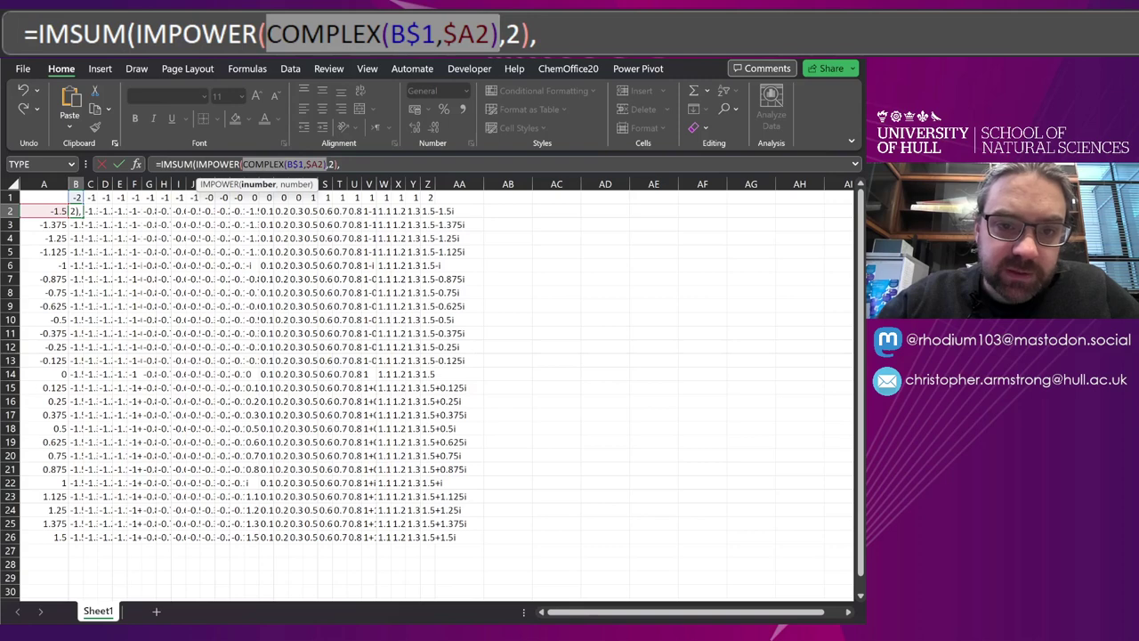
{"action": "key", "text": "ctrl+c"}
{"action": "key", "text": "End"}
{"action": "key", "text": "ctrl+v"}
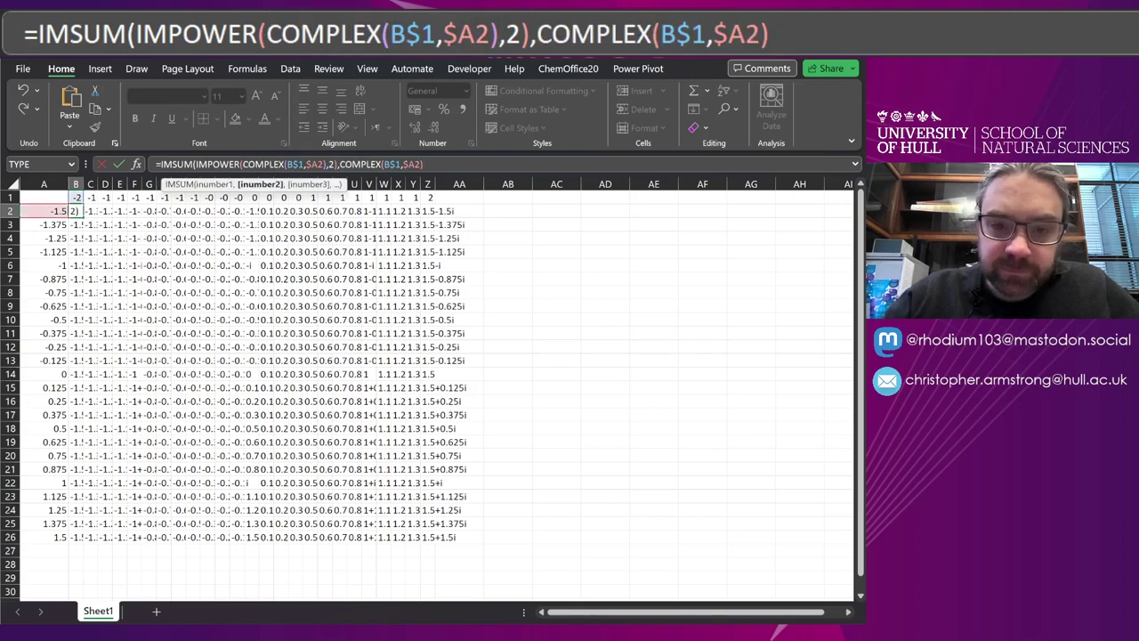
{"action": "type", "text": ")"}
{"action": "key", "text": "Return"}
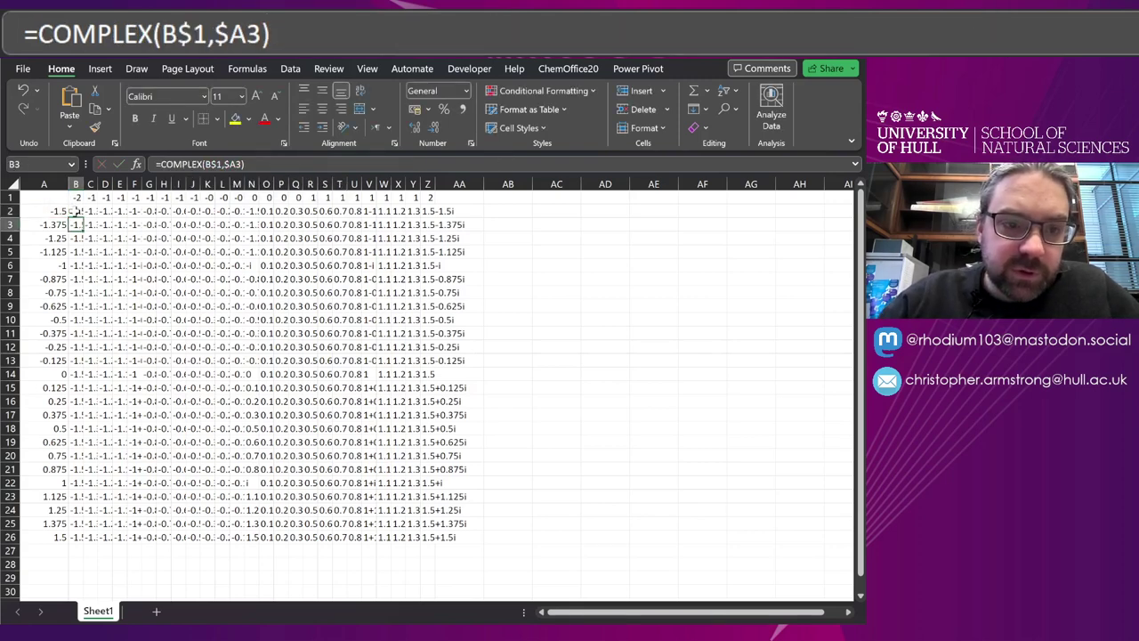
Step: Fill the z² + c formula from B2 across and down to Z26
{"action": "left_click", "coordinate": [76, 212]}
{"action": "left_click_drag", "start_coordinate": [83, 218], "coordinate": [441, 542]}
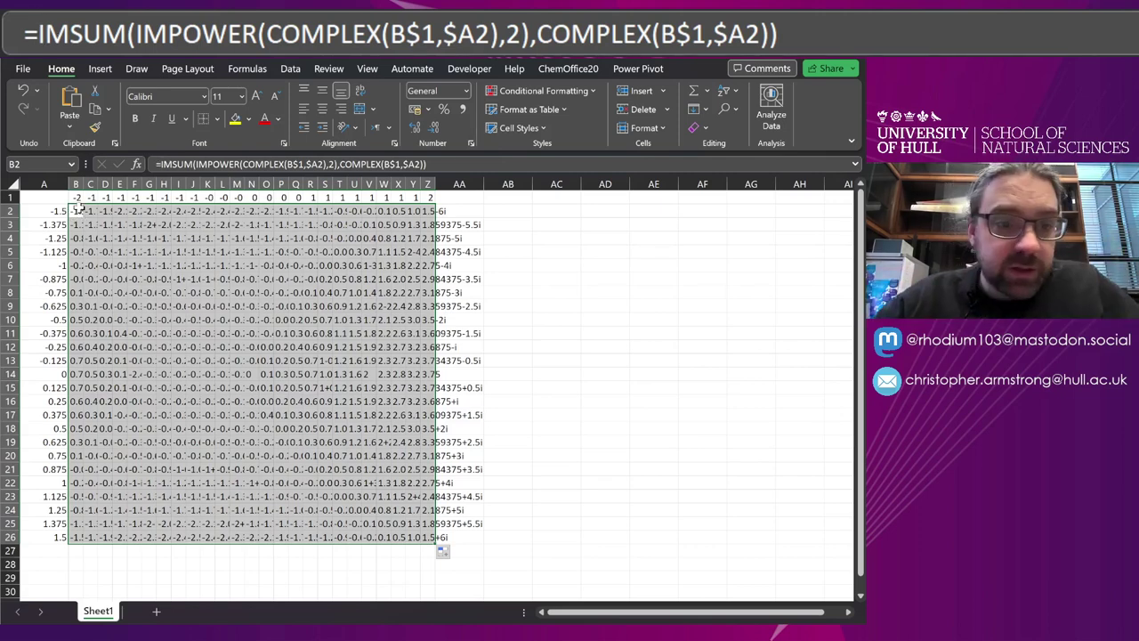
{"action": "left_click", "coordinate": [78, 210]}
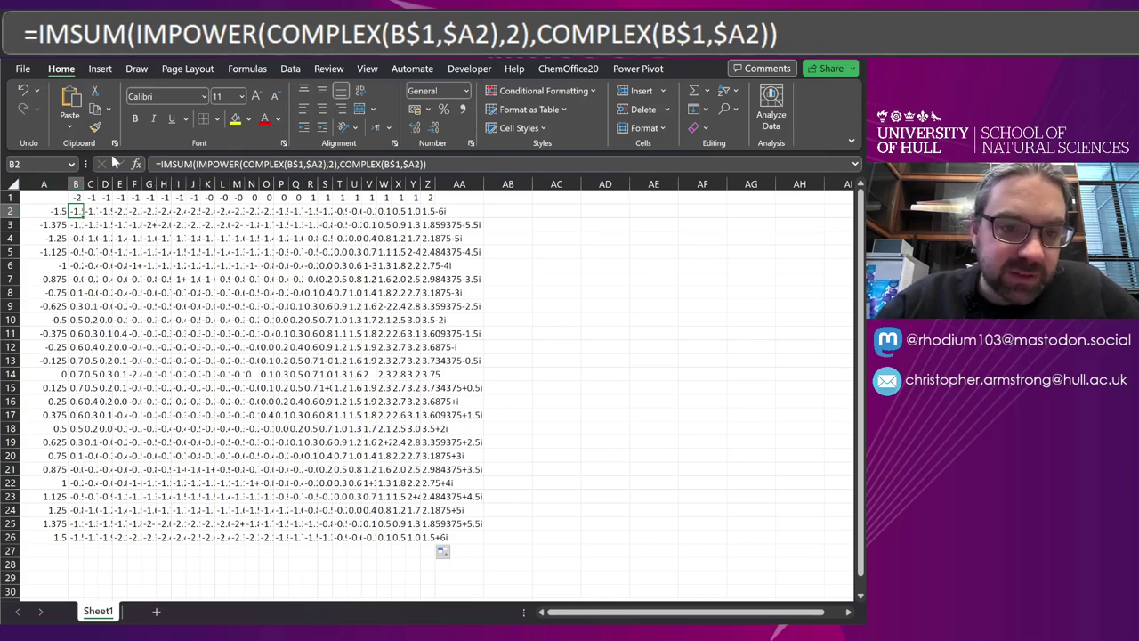
Step: Wrap B2's z²+c formula in IMABS and fill it across row 2 to Z2
{"action": "left_click", "coordinate": [160, 164]}
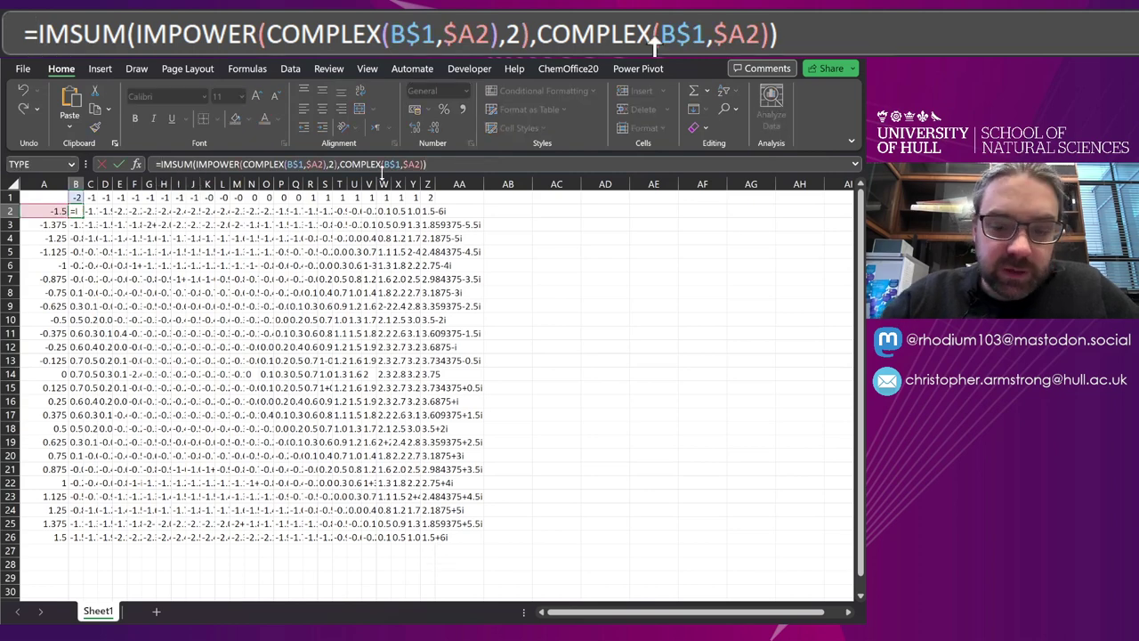
{"action": "type", "text": "IMA"}
{"action": "key", "text": "Tab"}
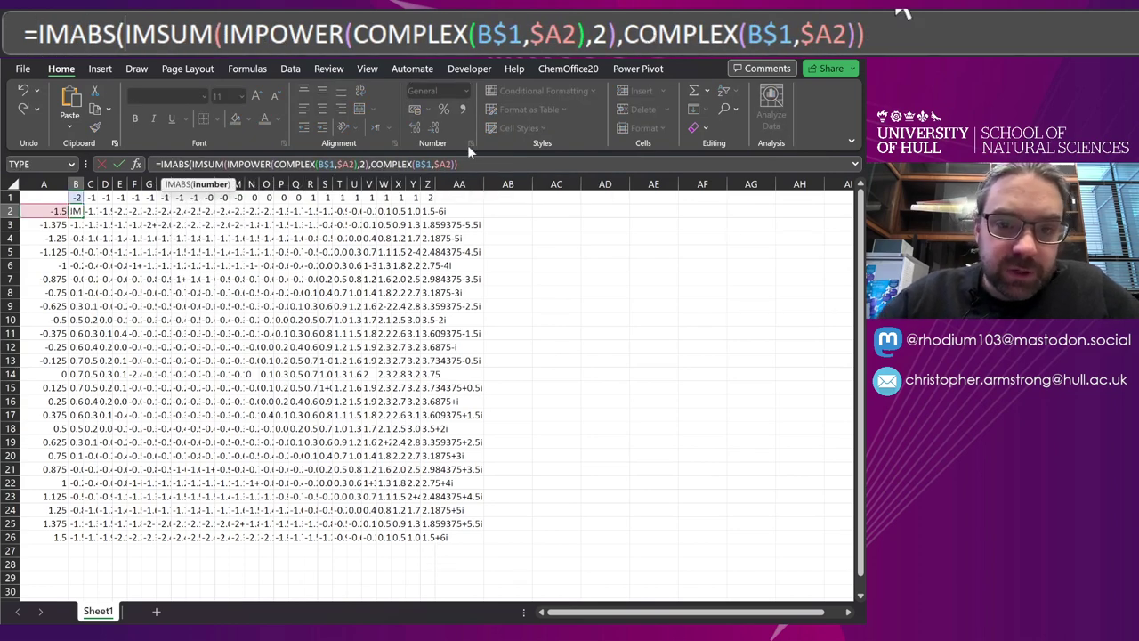
{"action": "key", "text": "End"}
{"action": "type", "text": ")"}
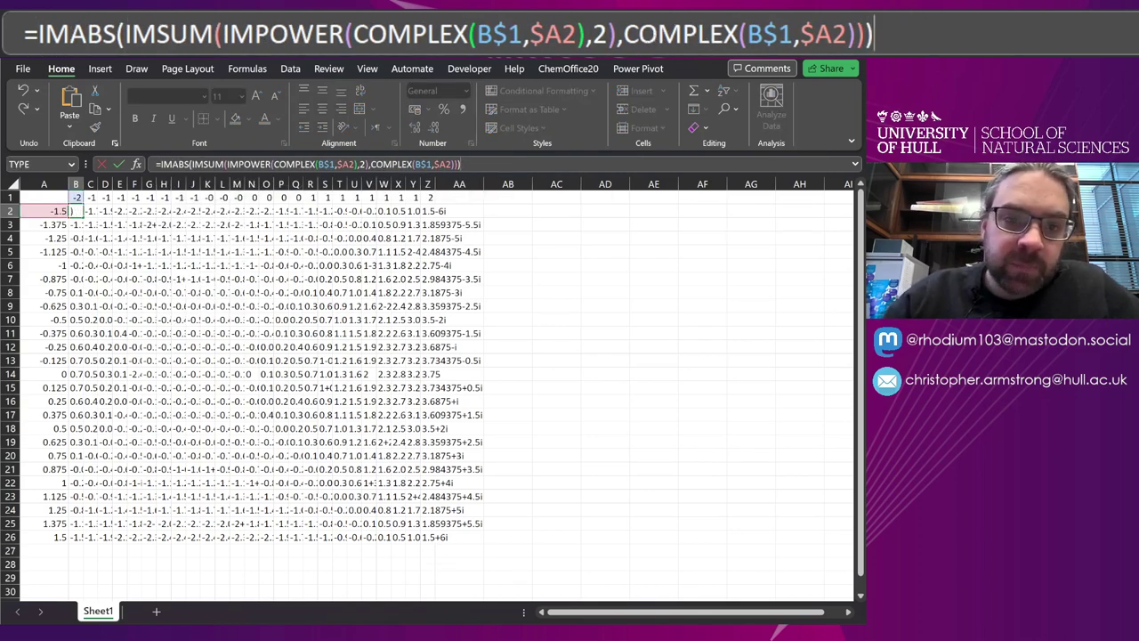
{"action": "key", "text": "Return"}
{"action": "left_click", "coordinate": [82, 210]}
{"action": "left_click_drag", "start_coordinate": [83, 217], "coordinate": [439, 540]}
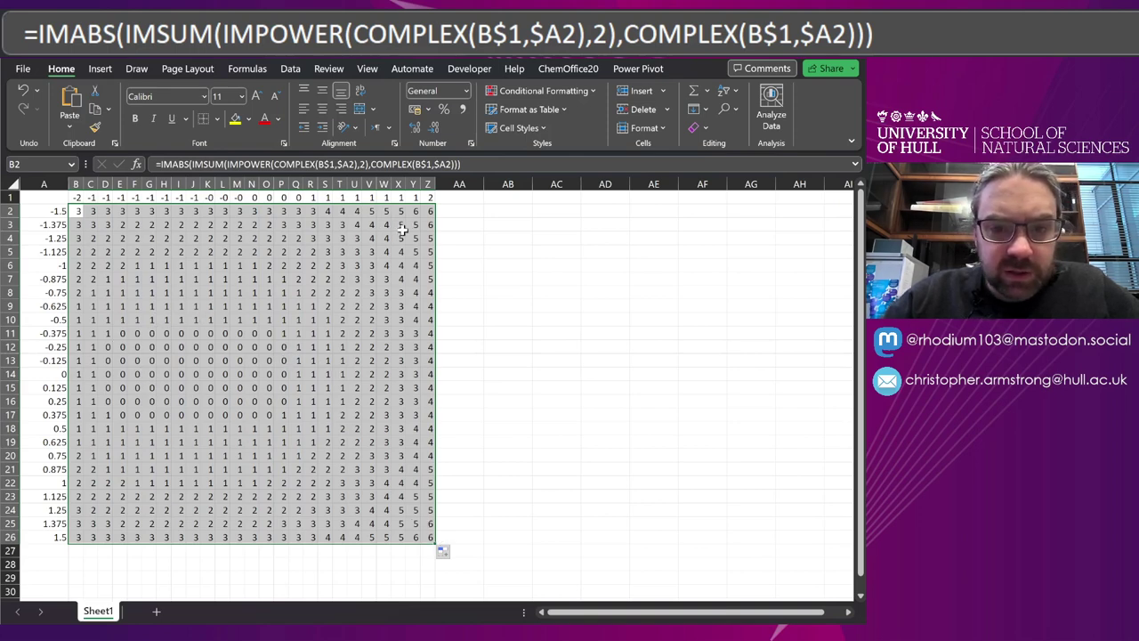
Step: In B2's formula, select the squared COMPLEX(B$1,$A2) term inside IMPOWER
{"action": "left_click", "coordinate": [77, 211]}
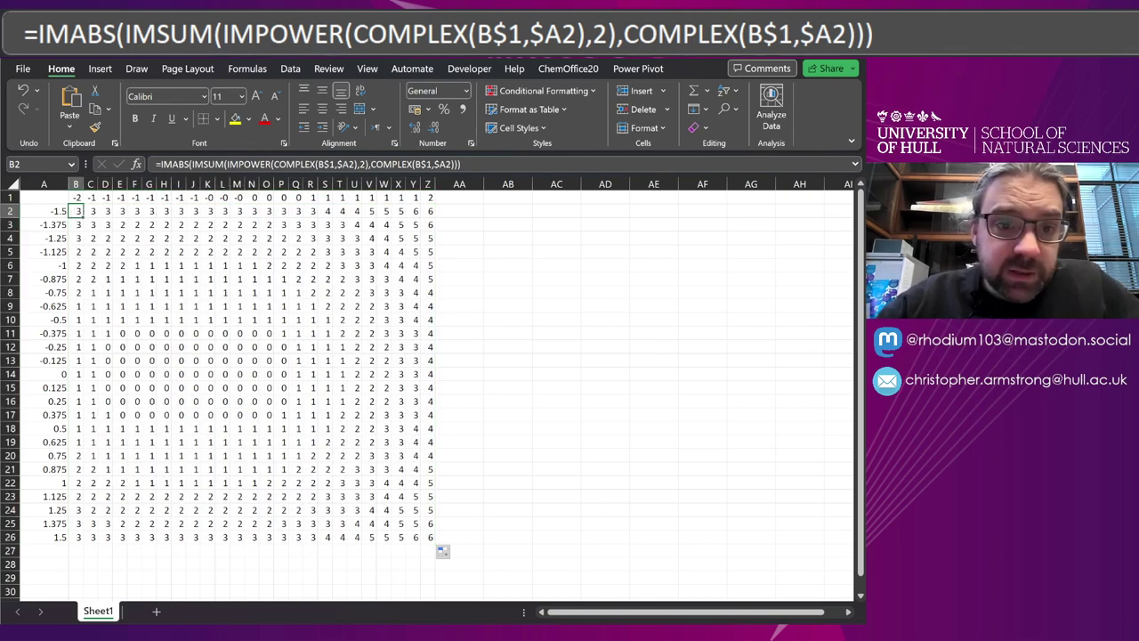
{"action": "left_click", "coordinate": [227, 163]}
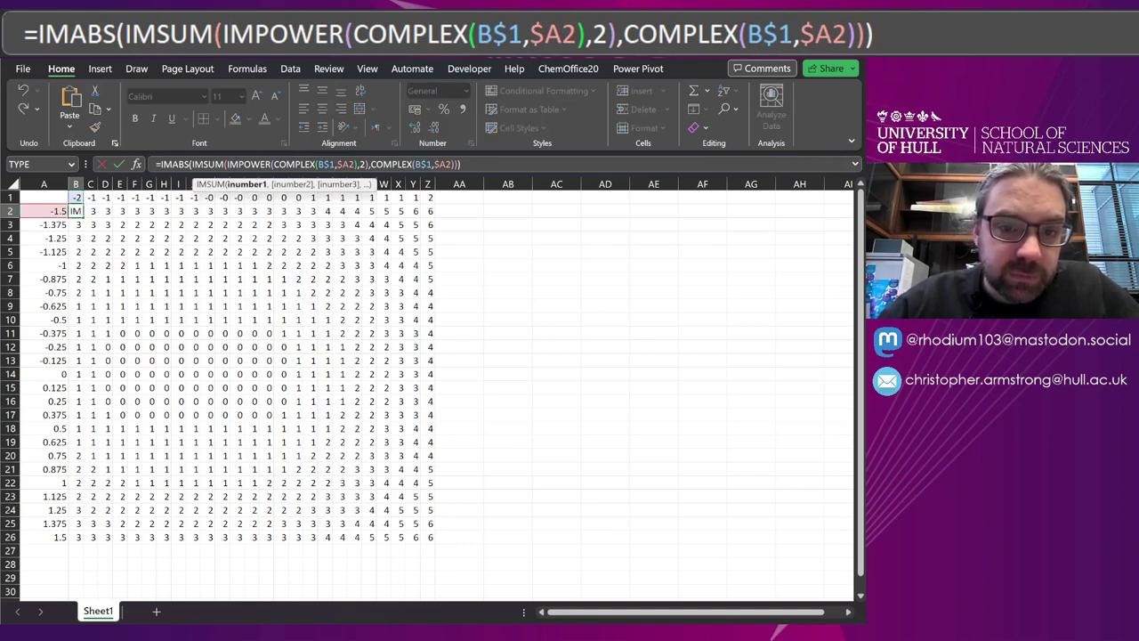
{"action": "key", "text": "shift+Right"}
{"action": "key", "text": "shift+Right"}
{"action": "key", "text": "shift+Right"}
{"action": "key", "text": "shift+Right"}
{"action": "key", "text": "shift+Right"}
{"action": "key", "text": "shift+Right"}
{"action": "key", "text": "shift+Right"}
{"action": "key", "text": "shift+Right"}
{"action": "key", "text": "shift+Right"}
{"action": "key", "text": "shift+Right"}
{"action": "key", "text": "shift+Right"}
{"action": "key", "text": "shift+Right"}
{"action": "key", "text": "shift+Right"}
{"action": "key", "text": "shift+Right"}
{"action": "key", "text": "shift+Right"}
{"action": "key", "text": "shift+Right"}
{"action": "key", "text": "shift+Right"}
{"action": "key", "text": "shift+Right"}
{"action": "key", "text": "shift+Right"}
{"action": "key", "text": "shift+Right"}
{"action": "key", "text": "shift+Left"}
{"action": "key", "text": "ctrl+c"}
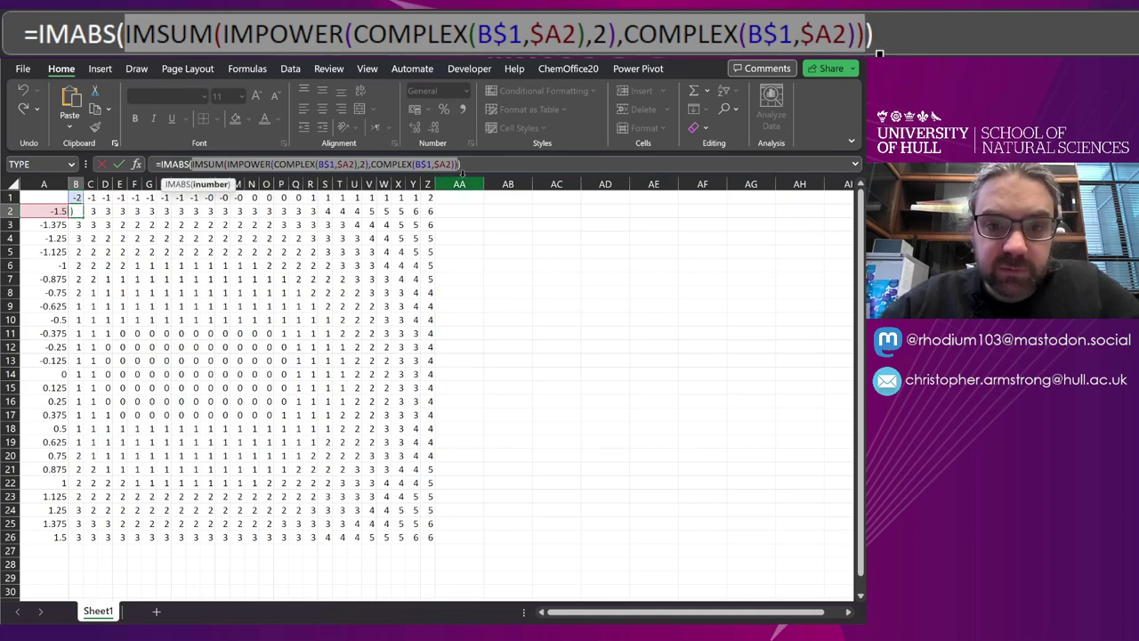
{"action": "key", "text": "End"}
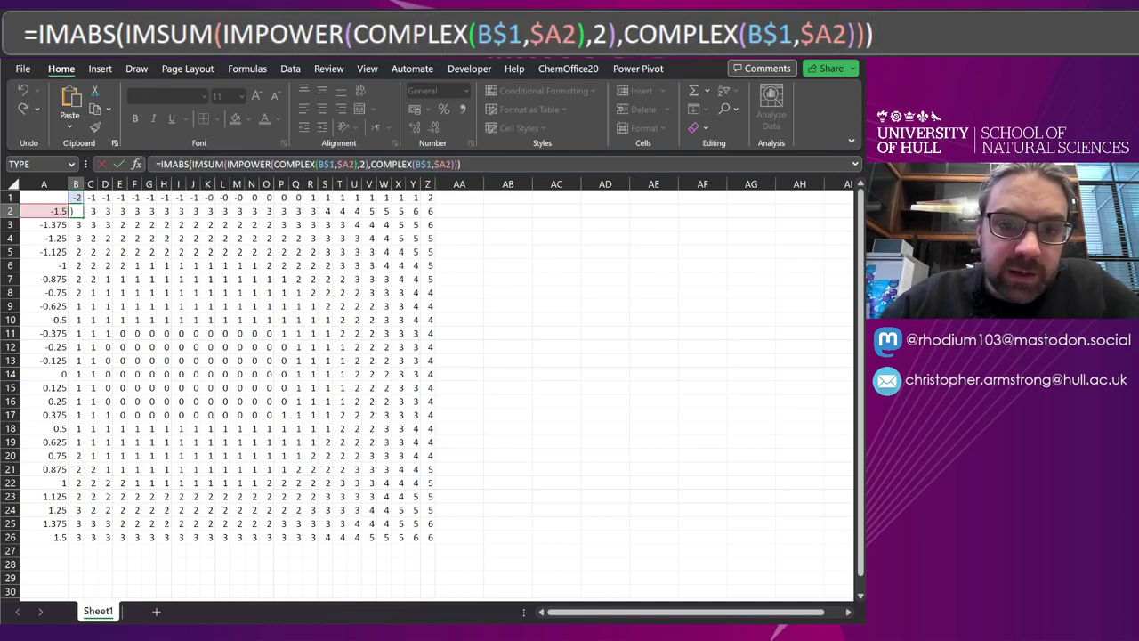
{"action": "key", "text": "Left"}
{"action": "key", "text": "Left"}
{"action": "key", "text": "Left"}
{"action": "key", "text": "Left"}
{"action": "key", "text": "Left"}
{"action": "key", "text": "Left"}
{"action": "key", "text": "Left"}
{"action": "key", "text": "Left"}
{"action": "key", "text": "Left"}
{"action": "key", "text": "Left"}
{"action": "key", "text": "Left"}
{"action": "key", "text": "Left"}
{"action": "key", "text": "Left"}
{"action": "key", "text": "Left"}
{"action": "key", "text": "Left"}
{"action": "key", "text": "Left"}
{"action": "key", "text": "Left"}
{"action": "key", "text": "Left"}
{"action": "key", "text": "Left"}
{"action": "key", "text": "Left"}
{"action": "key", "text": "shift+Left"}
{"action": "key", "text": "shift+Left"}
{"action": "key", "text": "shift+Left"}
{"action": "key", "text": "shift+Left"}
{"action": "key", "text": "shift+Left"}
{"action": "key", "text": "shift+Left"}
{"action": "key", "text": "shift+Left"}
{"action": "key", "text": "shift+Left"}
{"action": "key", "text": "shift+Left"}
{"action": "key", "text": "shift+Left"}
{"action": "key", "text": "shift+Left"}
{"action": "key", "text": "shift+Left"}
{"action": "key", "text": "shift+Left"}
{"action": "key", "text": "shift+Left"}
{"action": "key", "text": "shift+Left"}
{"action": "key", "text": "shift+Left"}
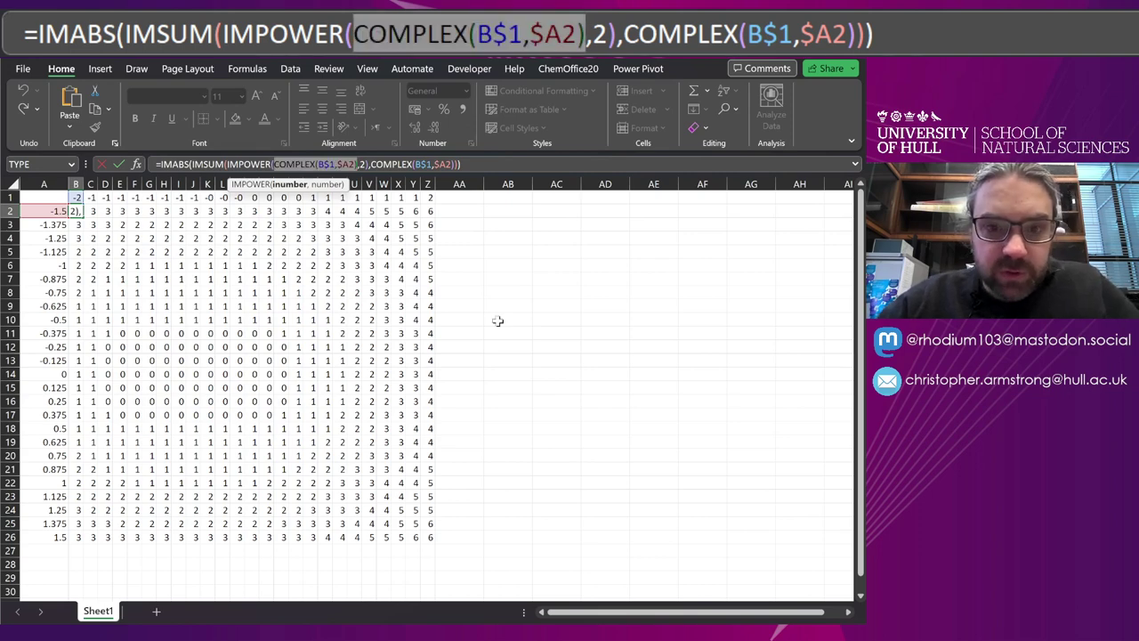
Step: Replace the squared term with the copied z²+c expression and fill the formula over B2:Z26
{"action": "key", "text": "ctrl+v"}
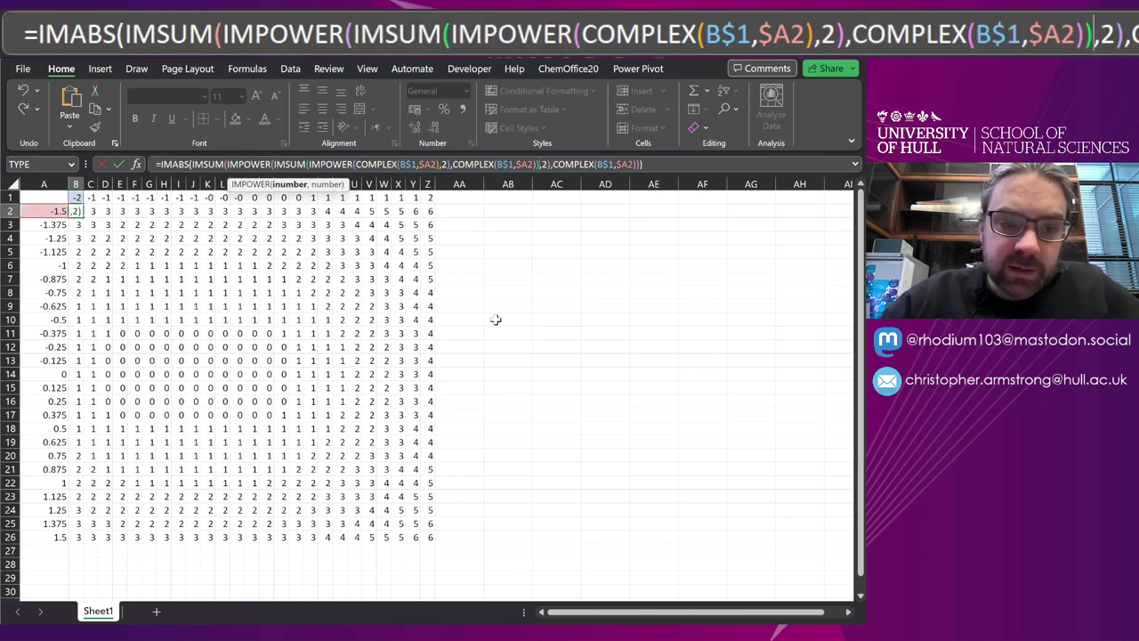
{"action": "key", "text": "Return"}
{"action": "left_click", "coordinate": [86, 214]}
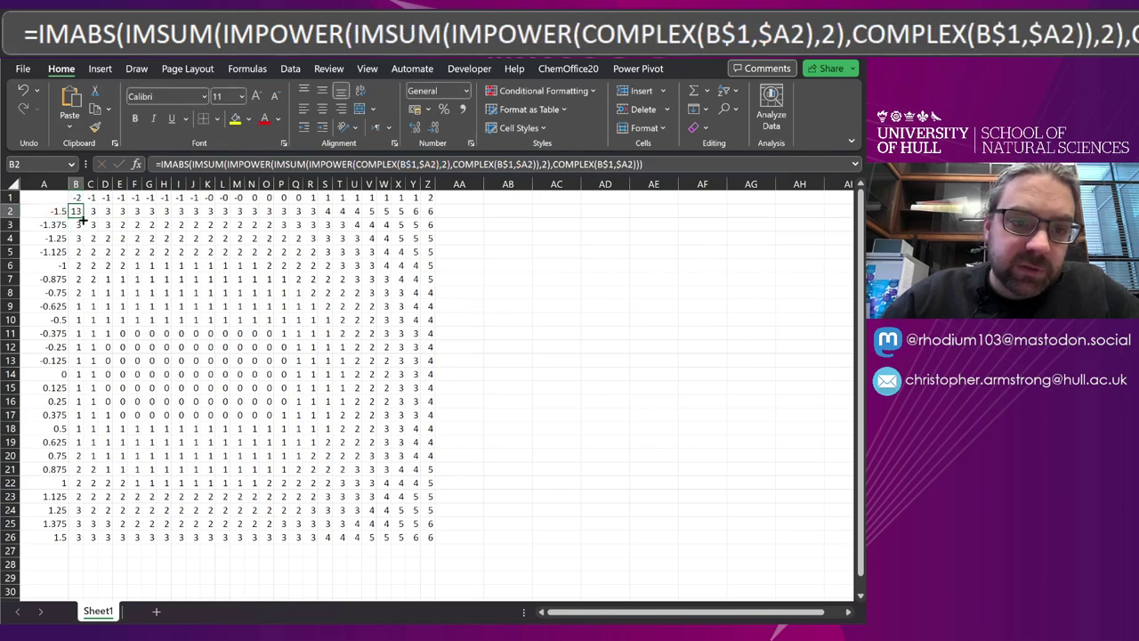
{"action": "left_click_drag", "start_coordinate": [81, 219], "coordinate": [439, 538]}
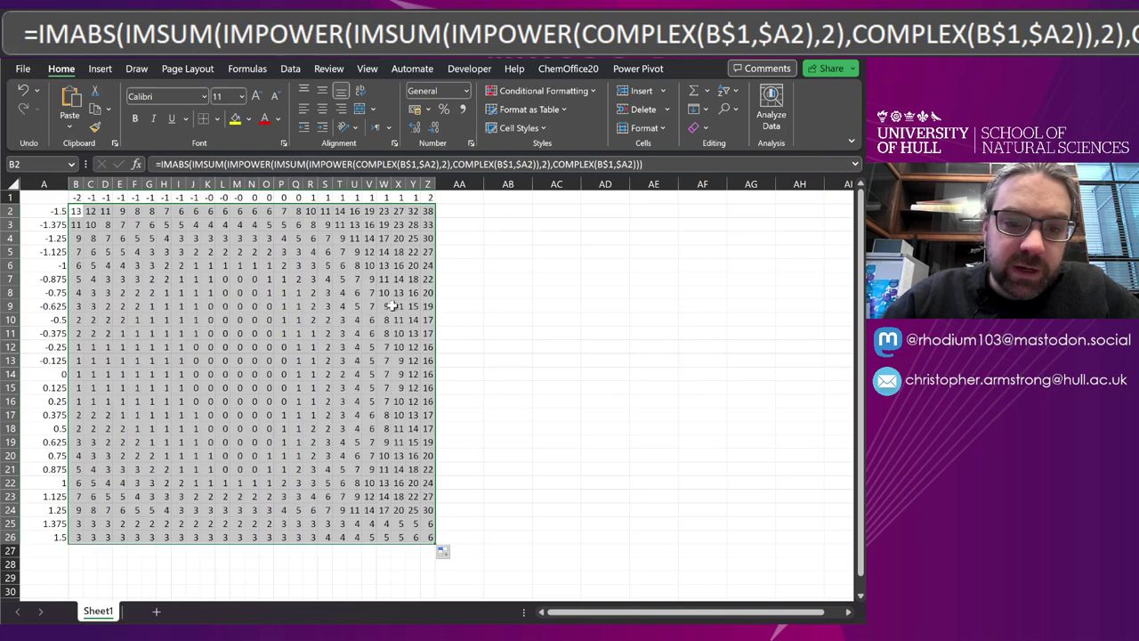
{"action": "left_click", "coordinate": [431, 211]}
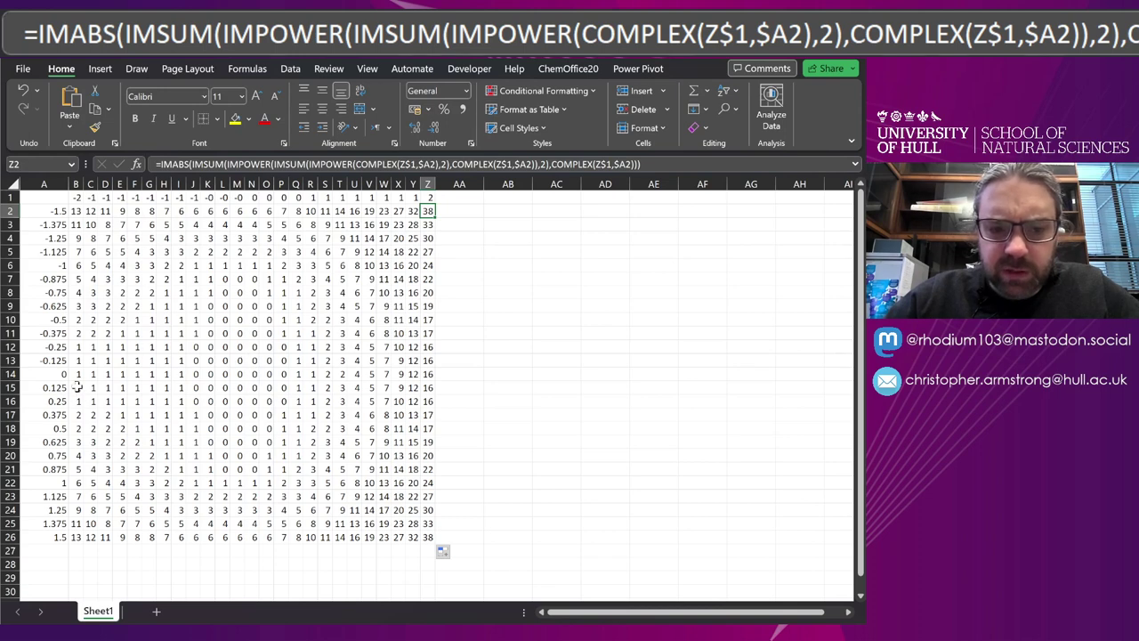
Step: Nest two more z²+c iterations by pasting over B2's innermost COMPLEX(B$1,$A2) terms
{"action": "left_click", "coordinate": [78, 211]}
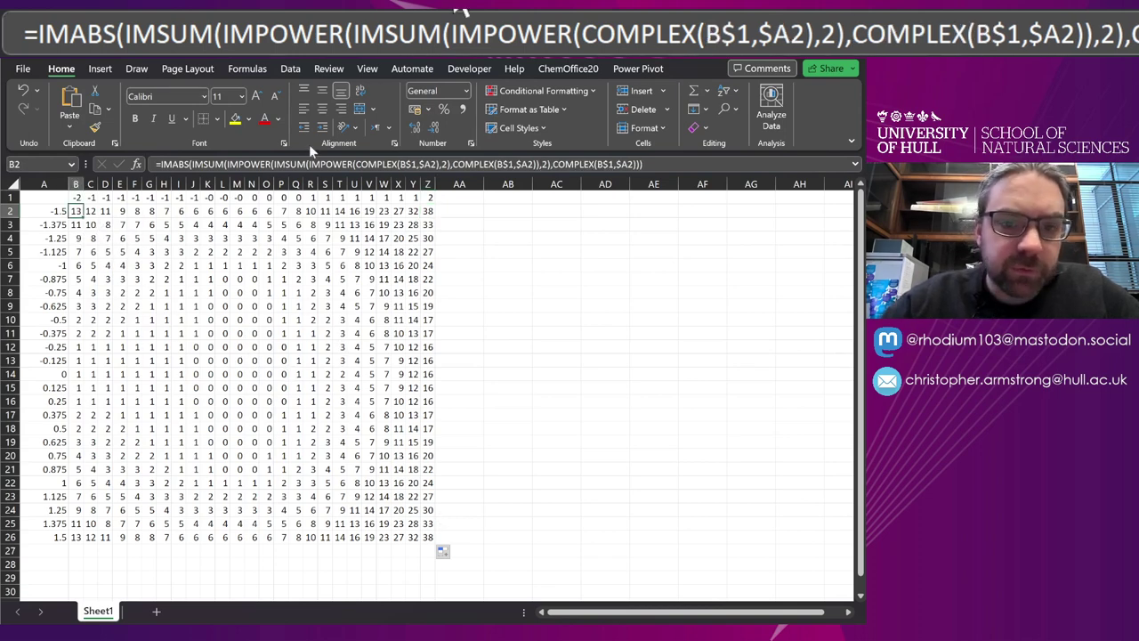
{"action": "left_click", "coordinate": [355, 165]}
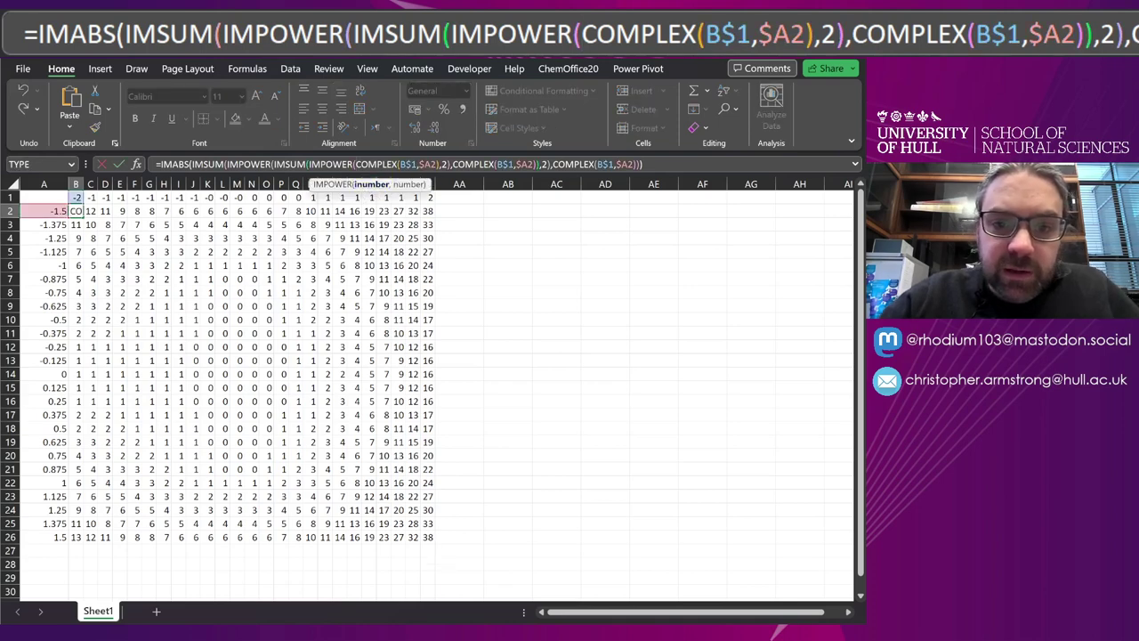
{"action": "left_click", "coordinate": [372, 184]}
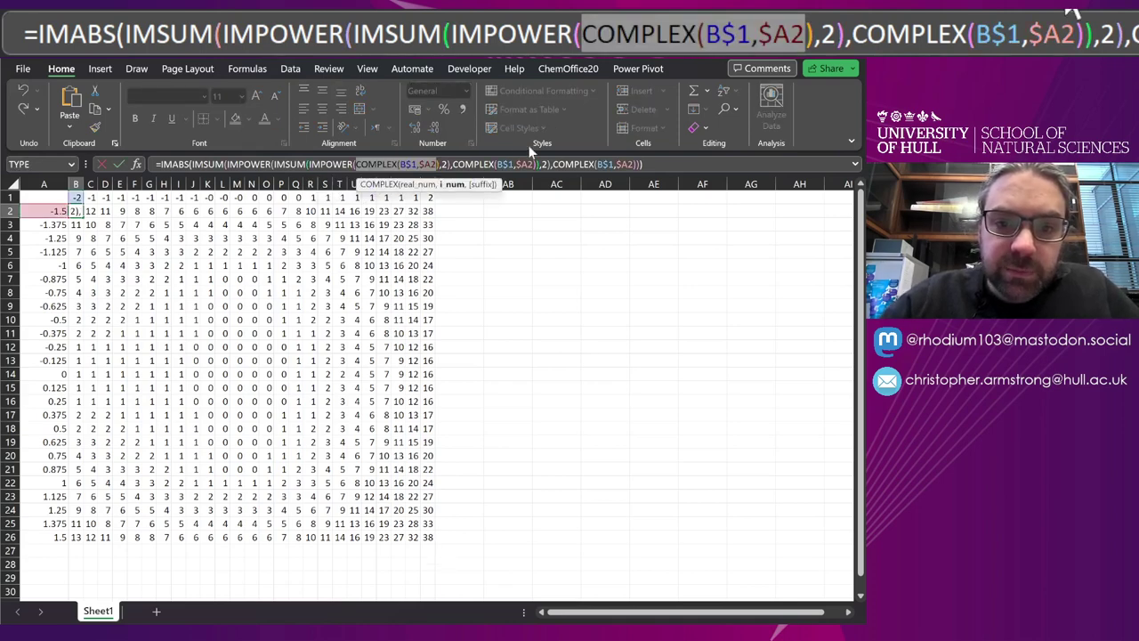
{"action": "key", "text": "BackSpace"}
{"action": "key", "text": "ctrl+v"}
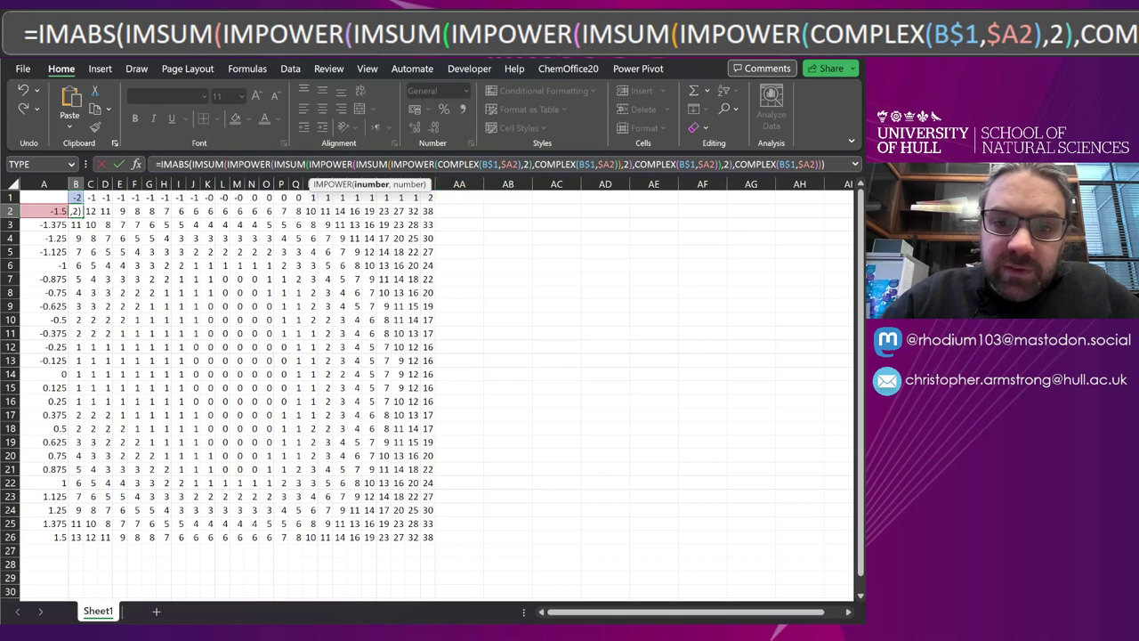
{"action": "left_click", "coordinate": [436, 165]}
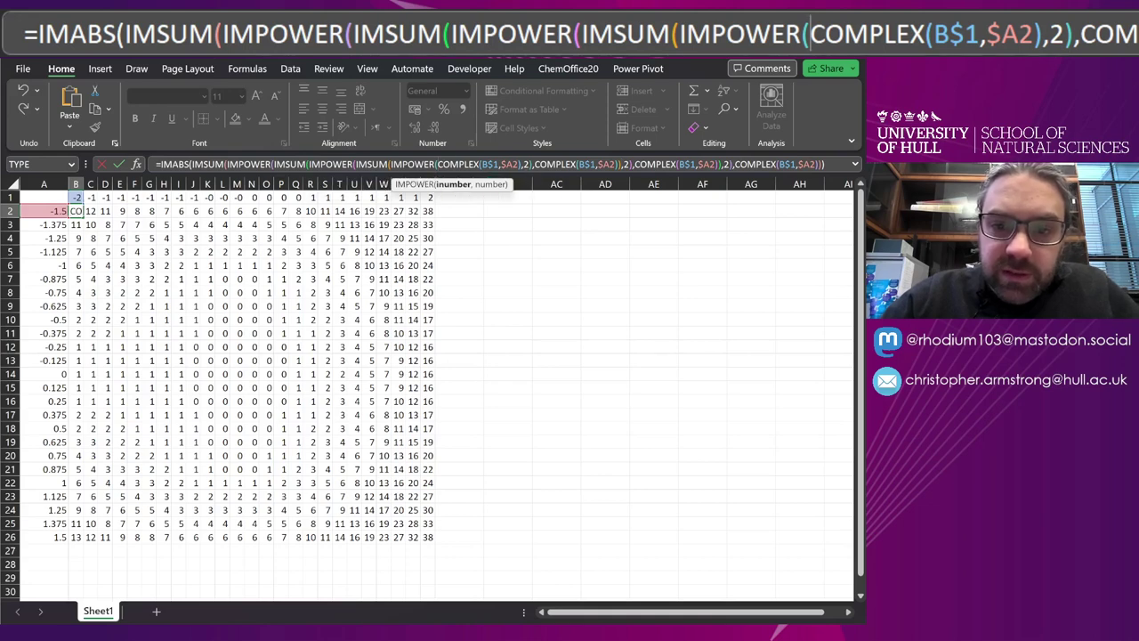
{"action": "left_click", "coordinate": [433, 184]}
{"action": "key", "text": "BackSpace"}
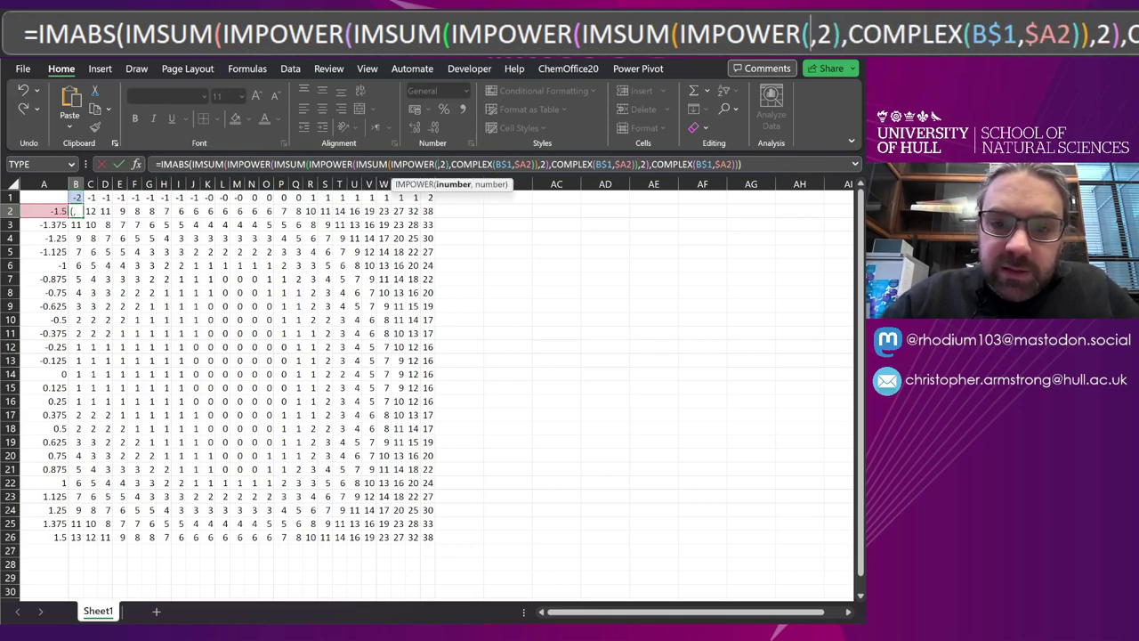
{"action": "key", "text": "ctrl+v"}
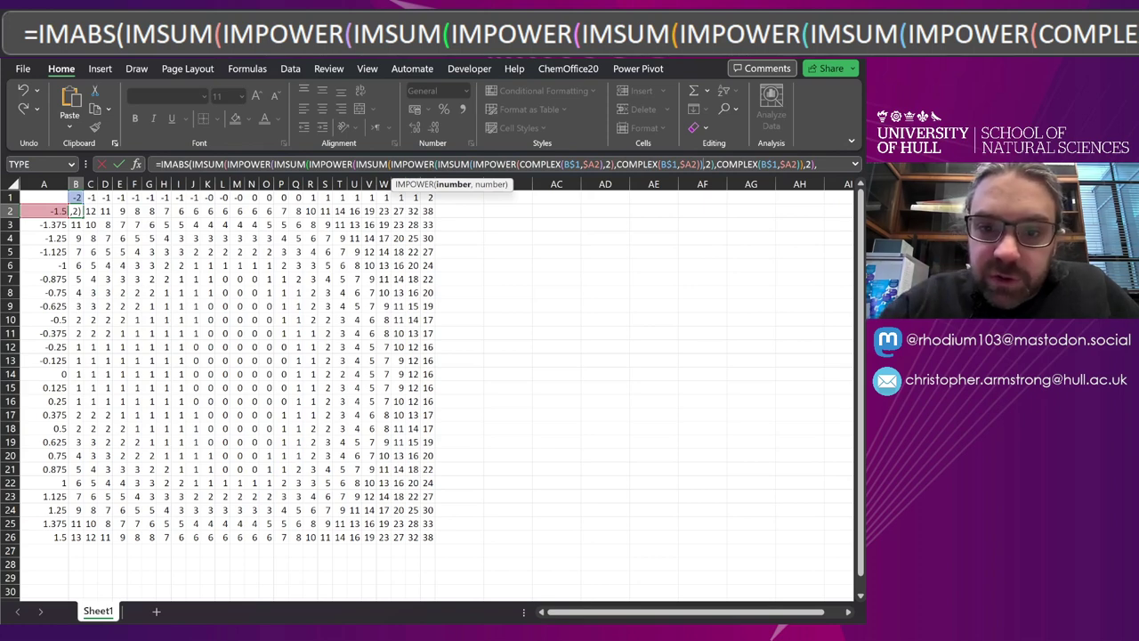
Step: Paste one more z²+c iteration, commit, and fill the deeper formula across to Z2 and down to row 26
{"action": "left_click", "coordinate": [519, 165]}
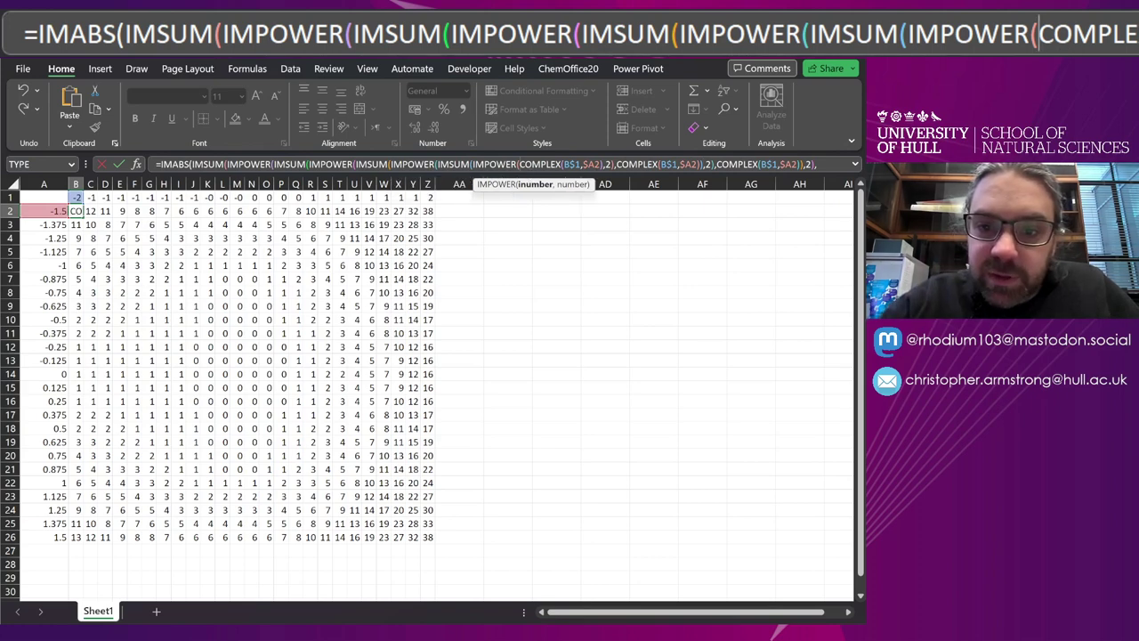
{"action": "left_click", "coordinate": [604, 165], "text": "shift"}
{"action": "key", "text": "ctrl+v"}
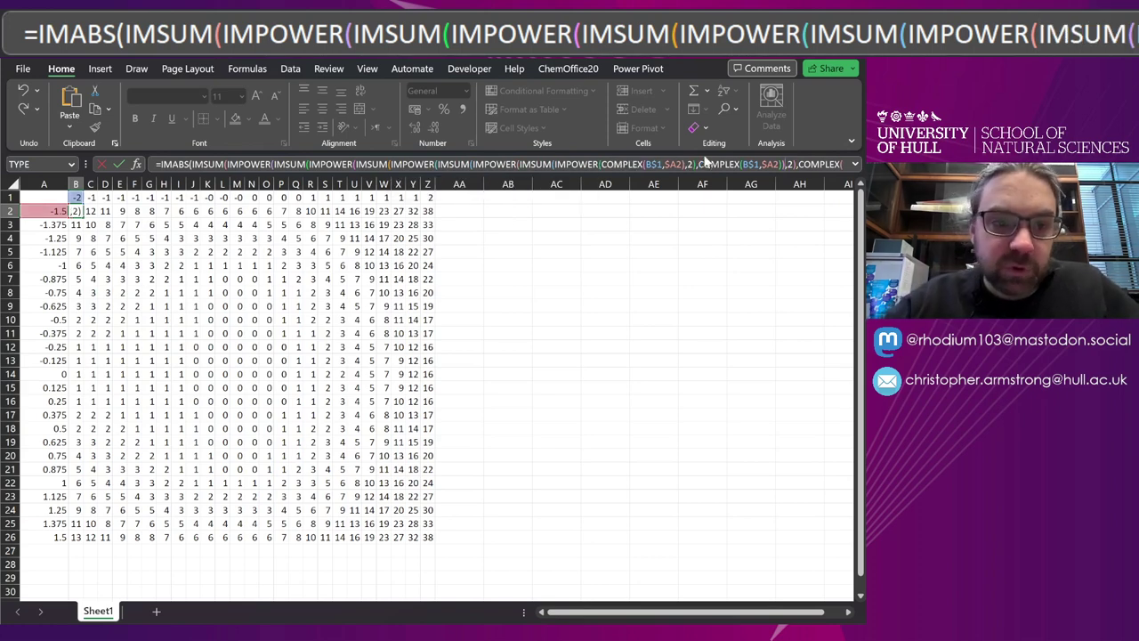
{"action": "key", "text": "Return"}
{"action": "left_click_drag", "start_coordinate": [76, 211], "coordinate": [437, 541]}
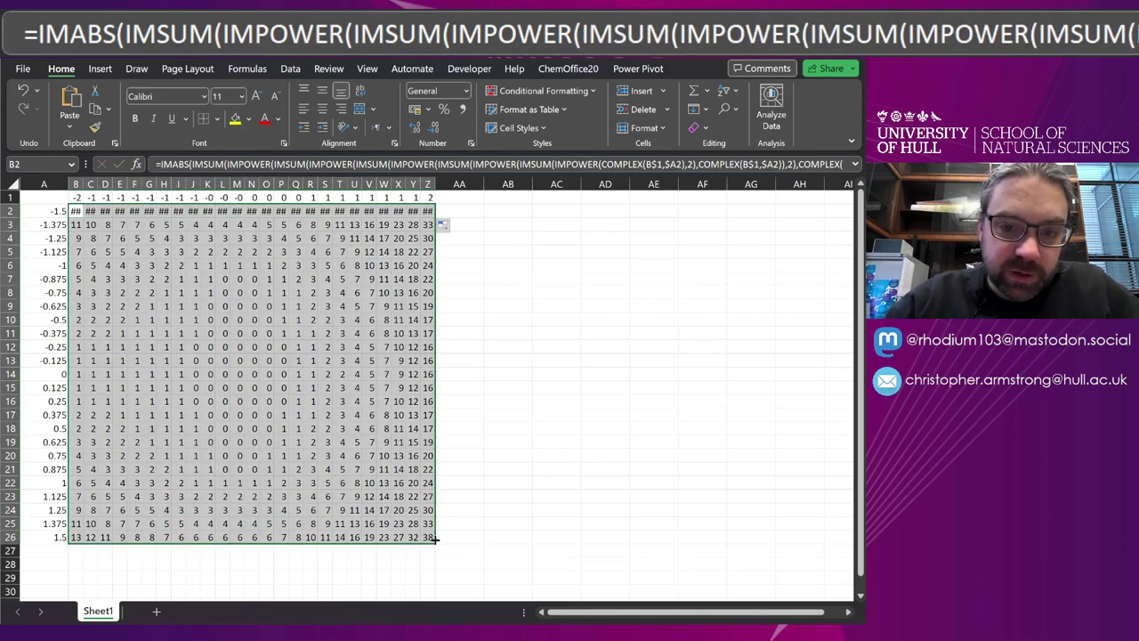
{"action": "left_click", "coordinate": [324, 375]}
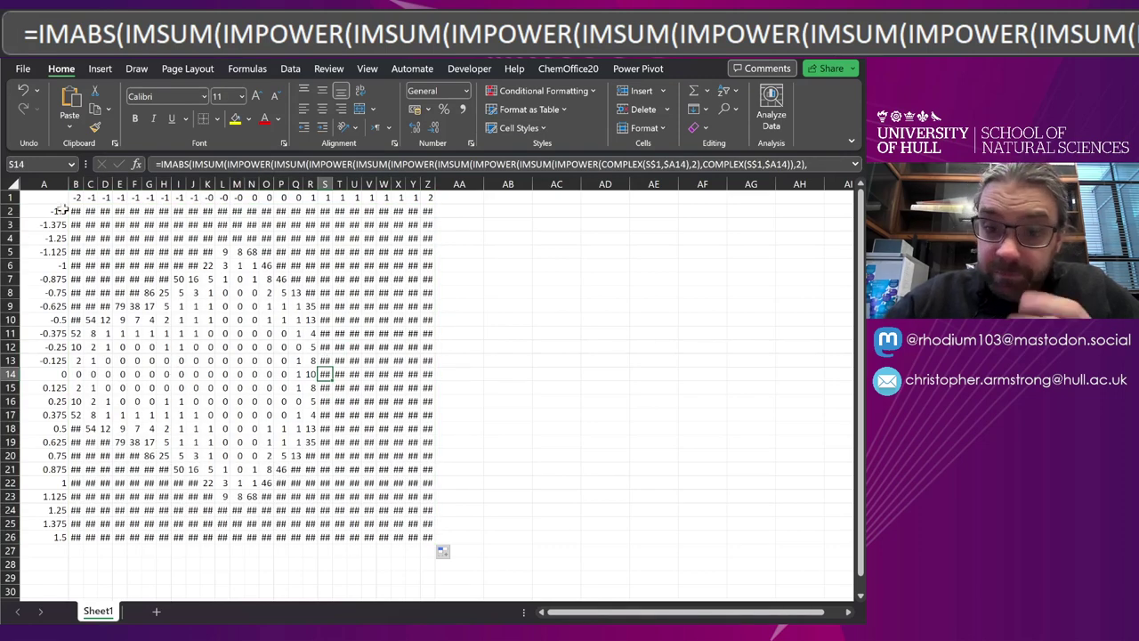
Step: Change the start of B1's SEQUENCE from -1.5 to -1.7
{"action": "left_click", "coordinate": [80, 197]}
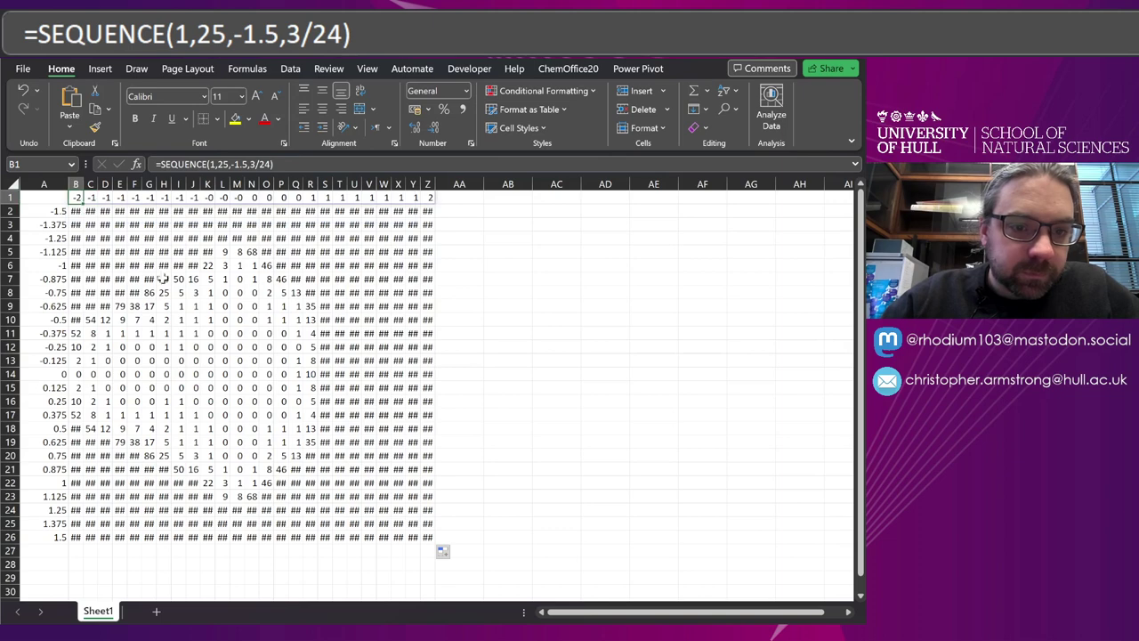
{"action": "left_click", "coordinate": [242, 164]}
{"action": "key", "text": "BackSpace"}
{"action": "type", "text": "7"}
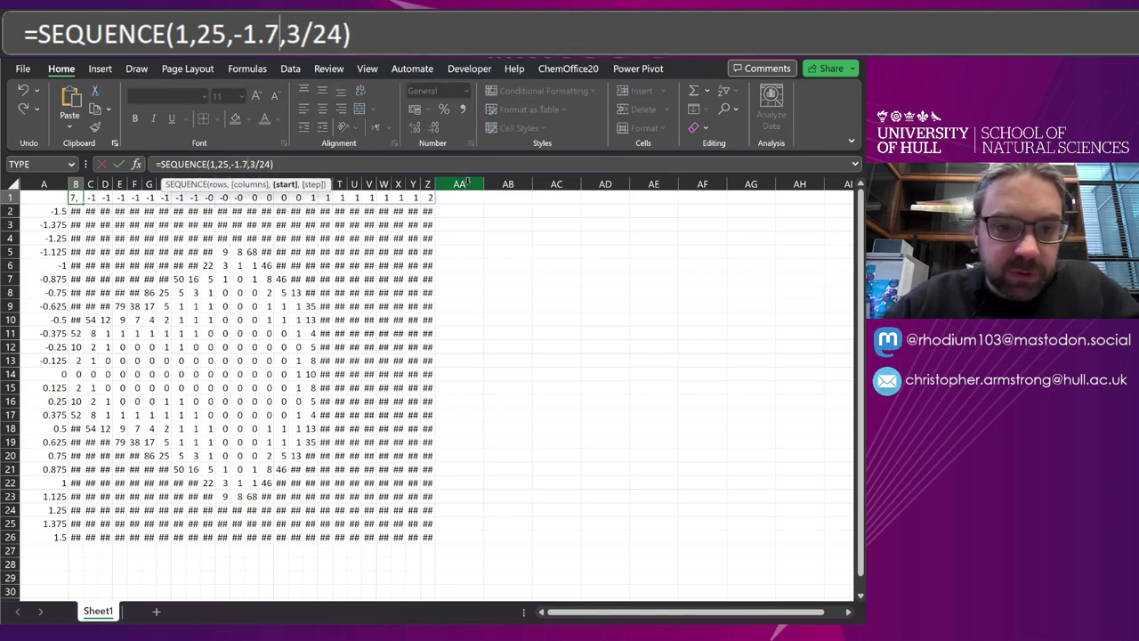
{"action": "key", "text": "Return"}
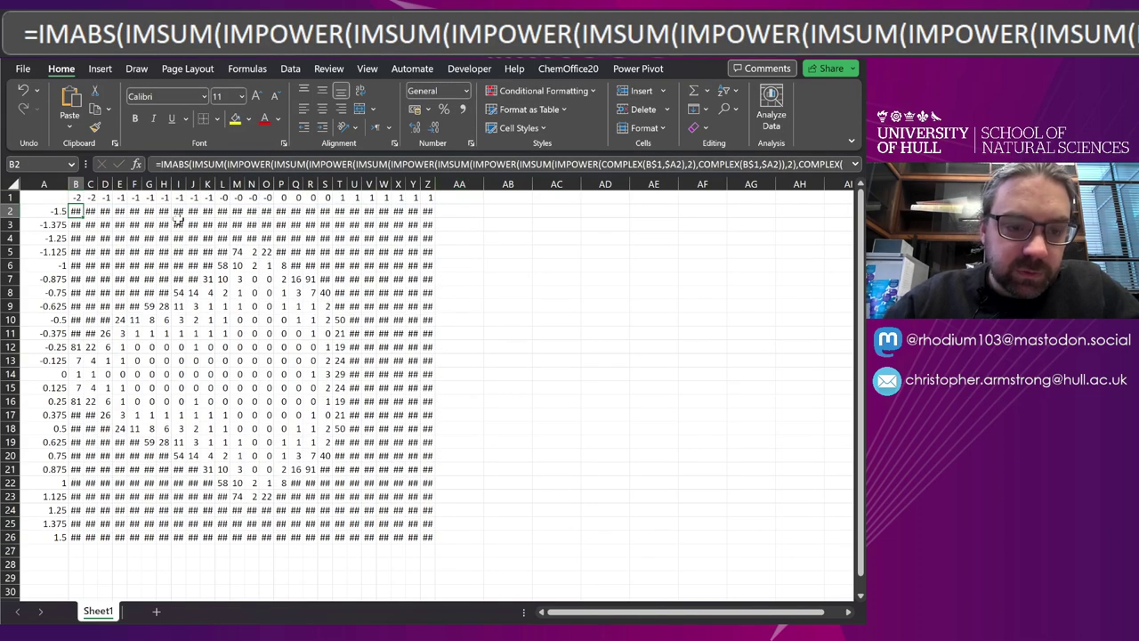
Step: Change the SEQUENCE start value again, from -1.7 to -2
{"action": "left_click", "coordinate": [80, 198]}
{"action": "left_click", "coordinate": [250, 165]}
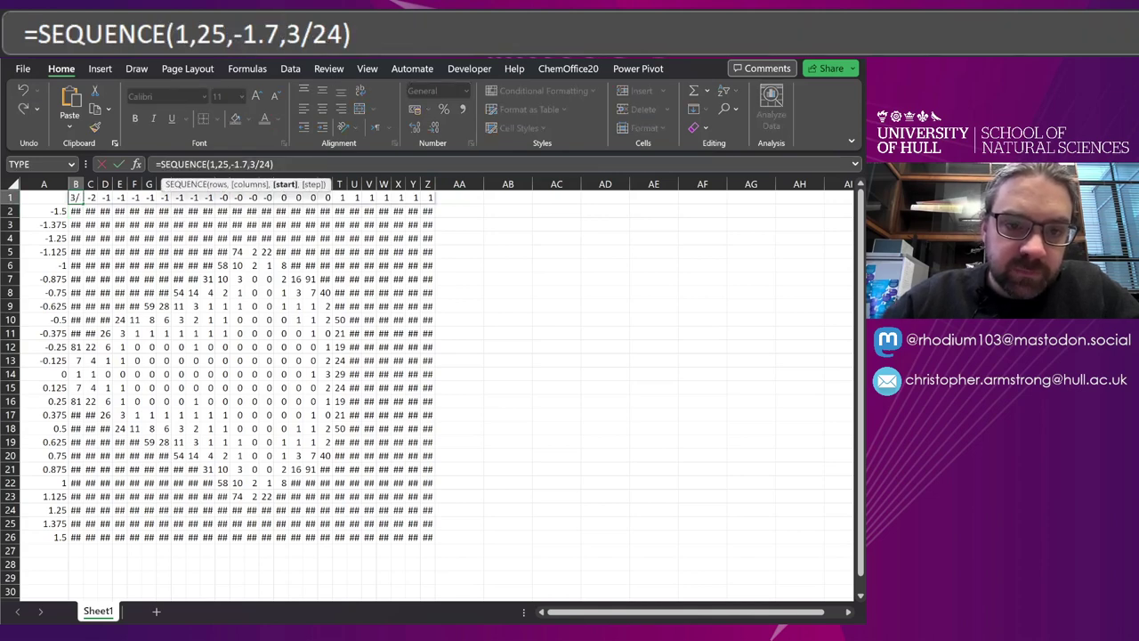
{"action": "key", "text": "BackSpace"}
{"action": "key", "text": "BackSpace"}
{"action": "key", "text": "BackSpace"}
{"action": "type", "text": "2"}
{"action": "key", "text": "Return"}
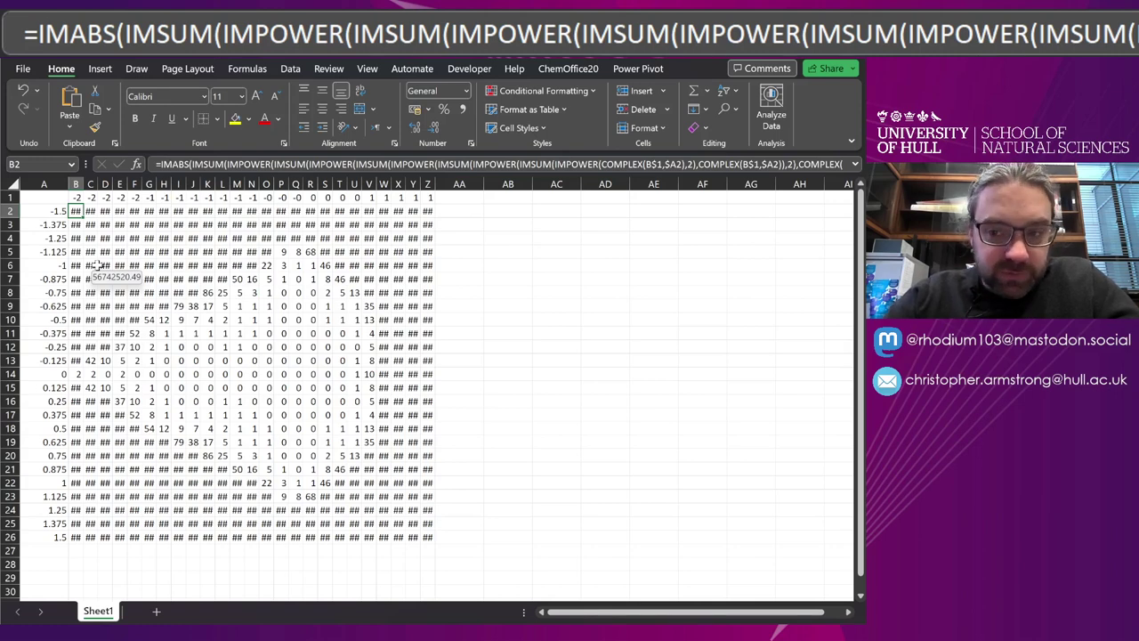
Step: Enter 20 in corner cell A1 and make it bold with Ctrl+B
{"action": "left_click", "coordinate": [505, 210]}
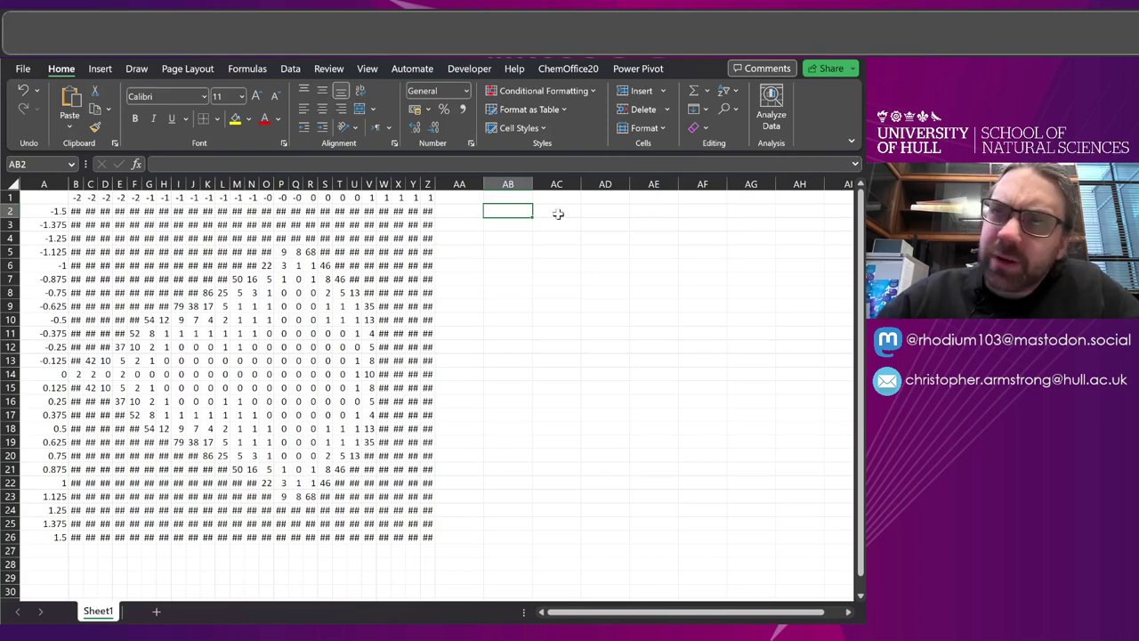
{"action": "left_click", "coordinate": [27, 196]}
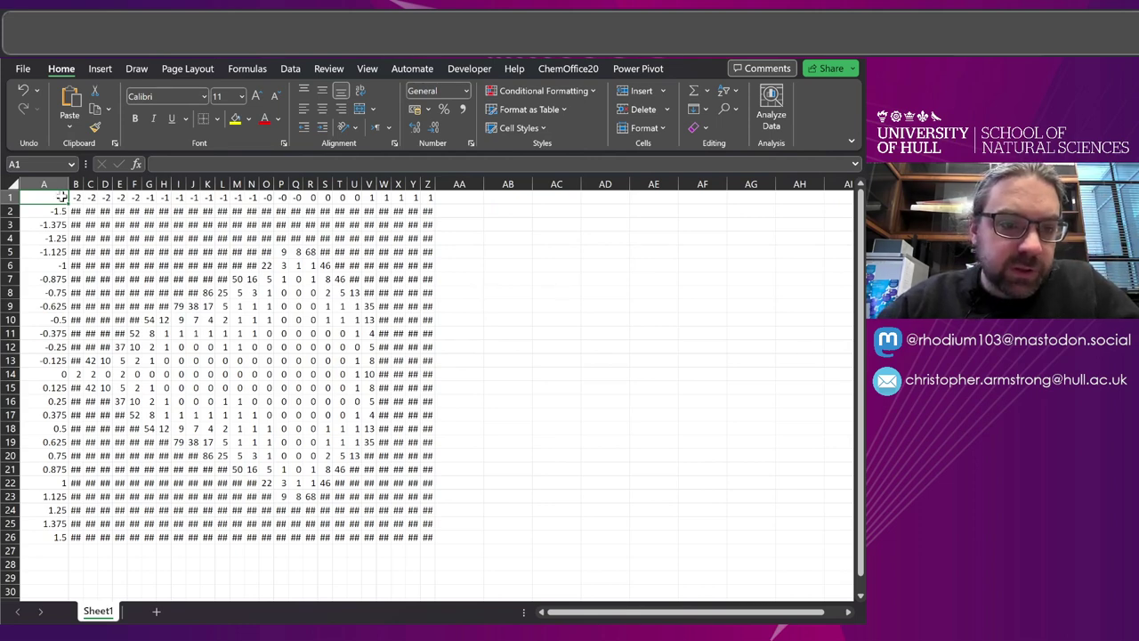
{"action": "type", "text": "20"}
{"action": "key", "text": "Return"}
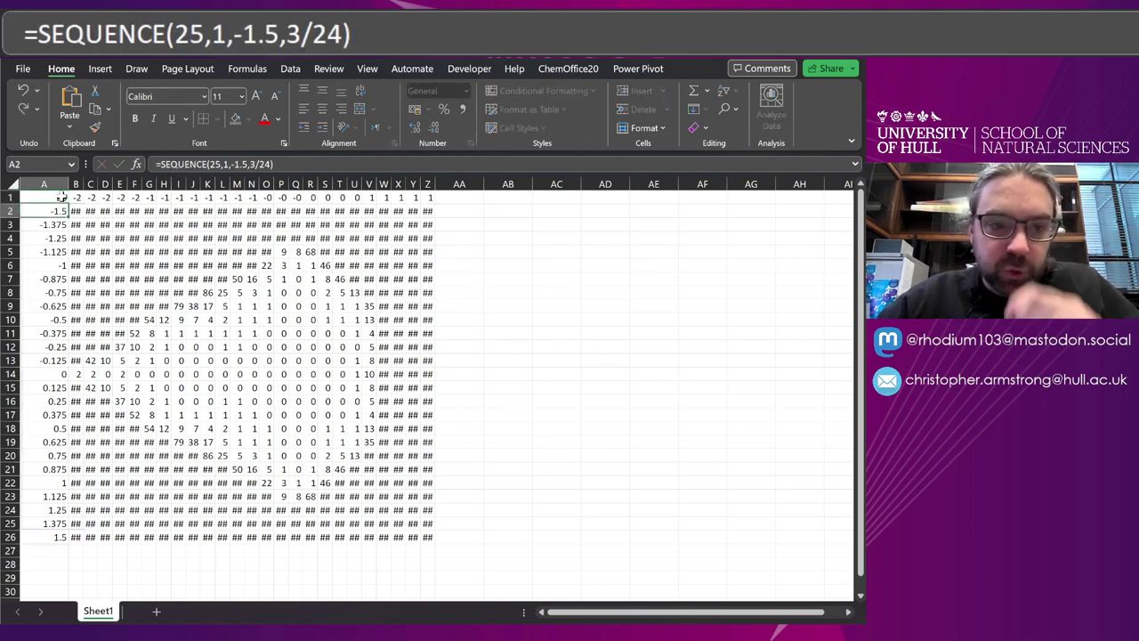
{"action": "left_click", "coordinate": [57, 197]}
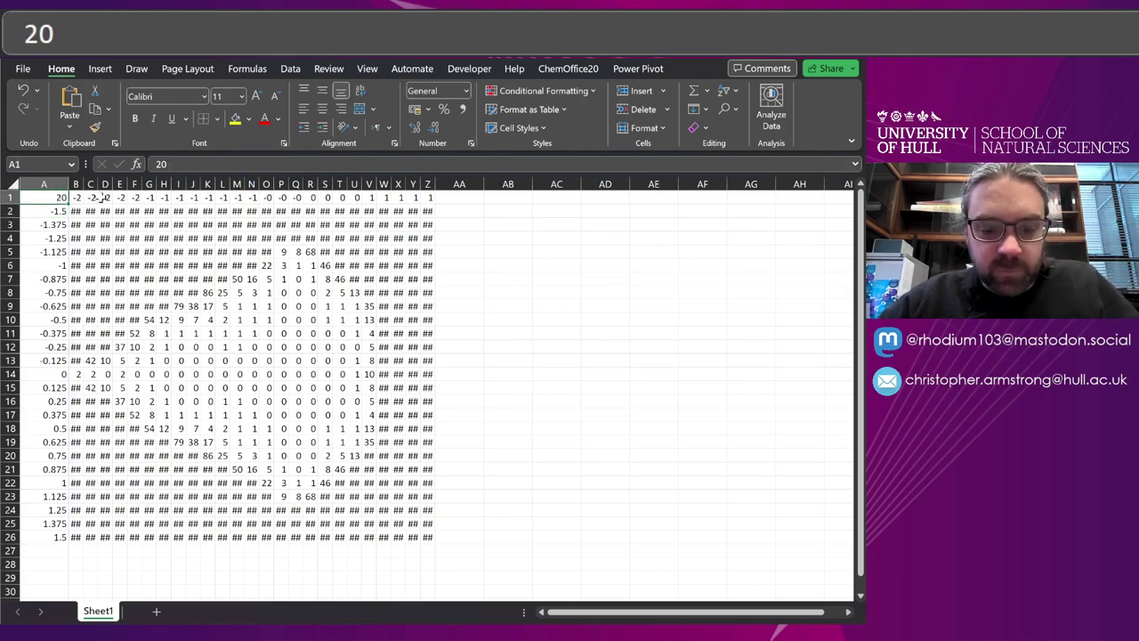
{"action": "key", "text": "ctrl+b"}
{"action": "left_click", "coordinate": [571, 262]}
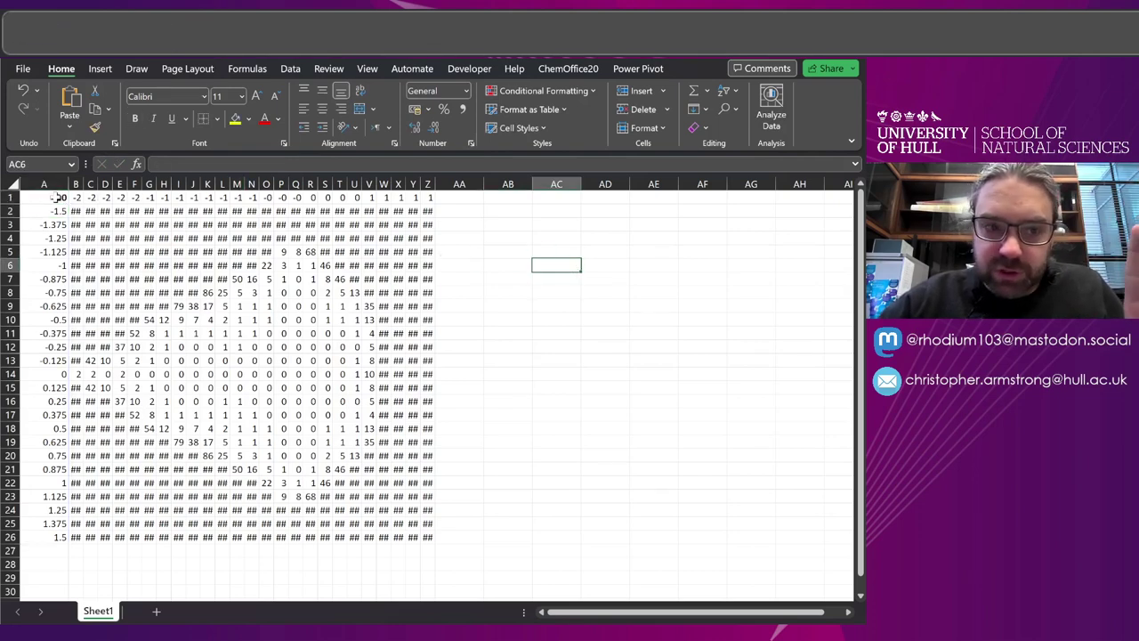
{"action": "left_click", "coordinate": [40, 198]}
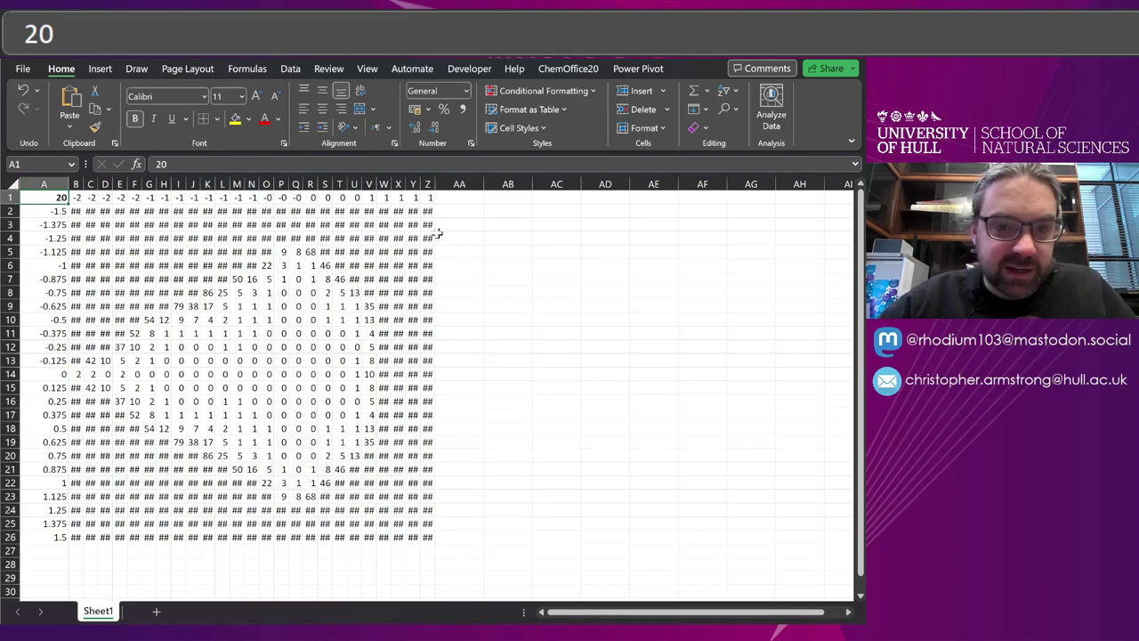
{"action": "left_click", "coordinate": [489, 198]}
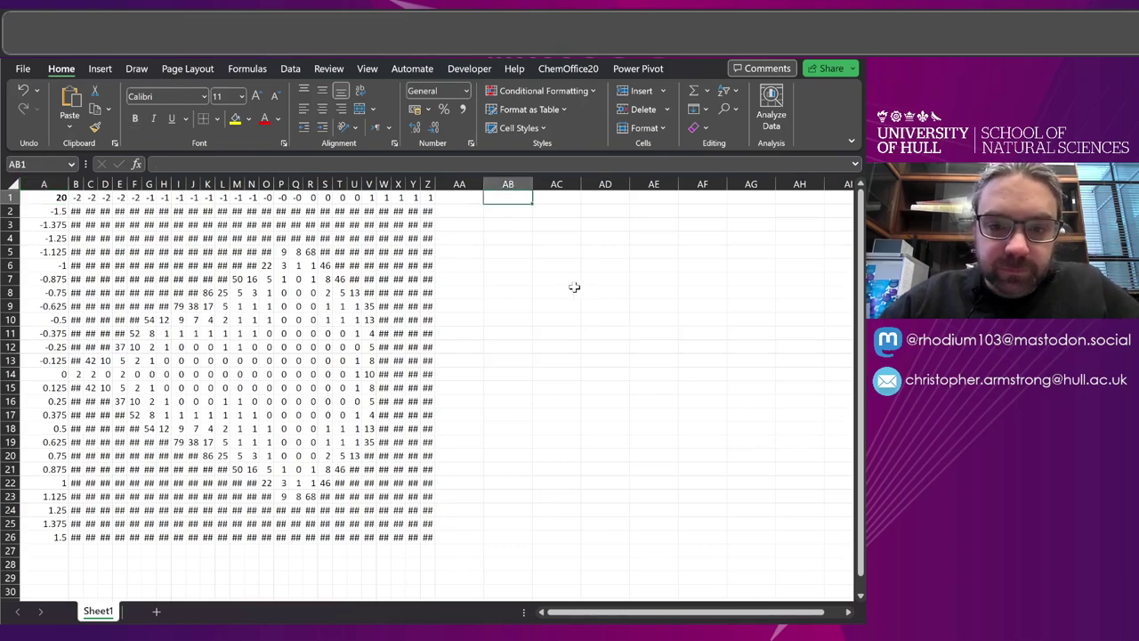
{"action": "left_click", "coordinate": [469, 211]}
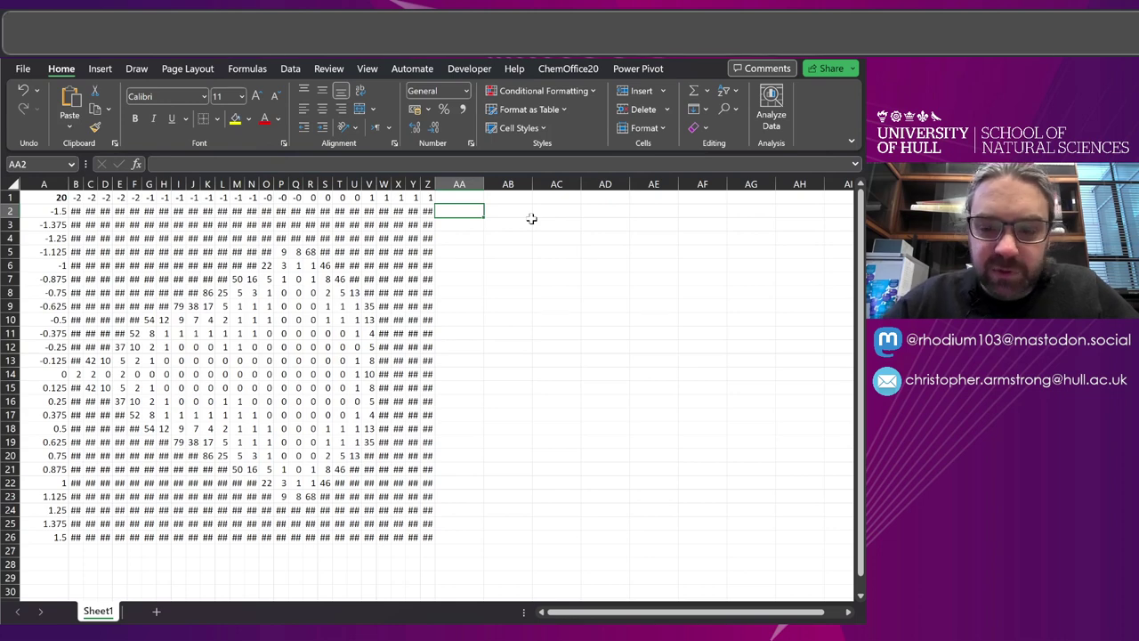
Step: In AA2, type =LAMBDA(z,c,i,limit, listing the four parameters followed by a comma
{"action": "type", "text": "=LAM"}
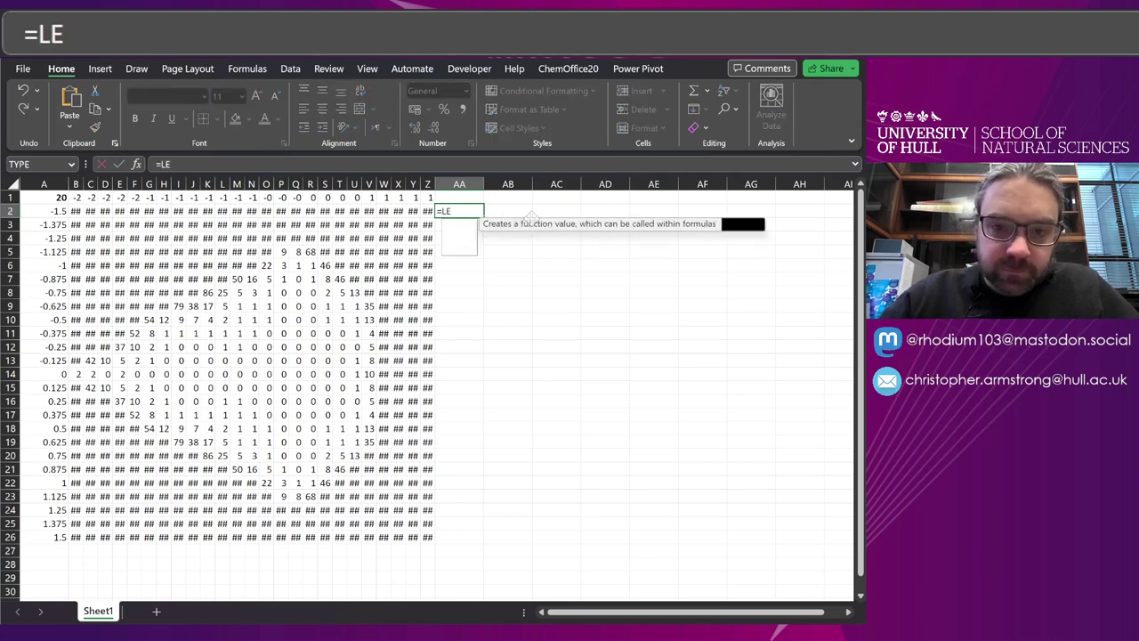
{"action": "type", "text": "B"}
{"action": "key", "text": "Tab"}
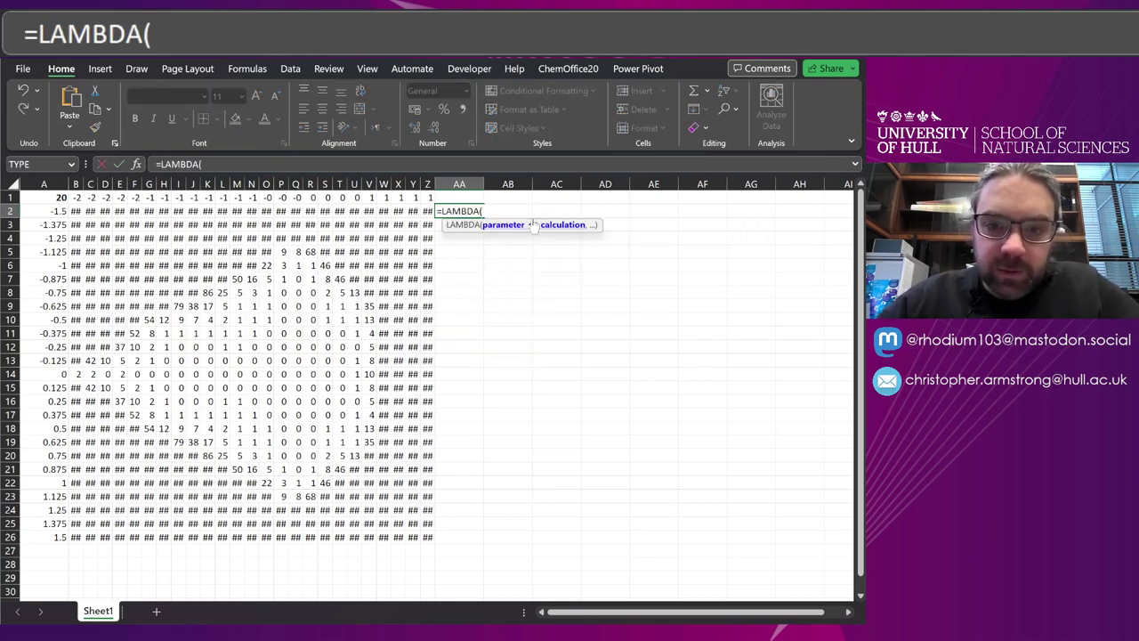
{"action": "left_click_drag", "start_coordinate": [499, 224], "coordinate": [218, 183]}
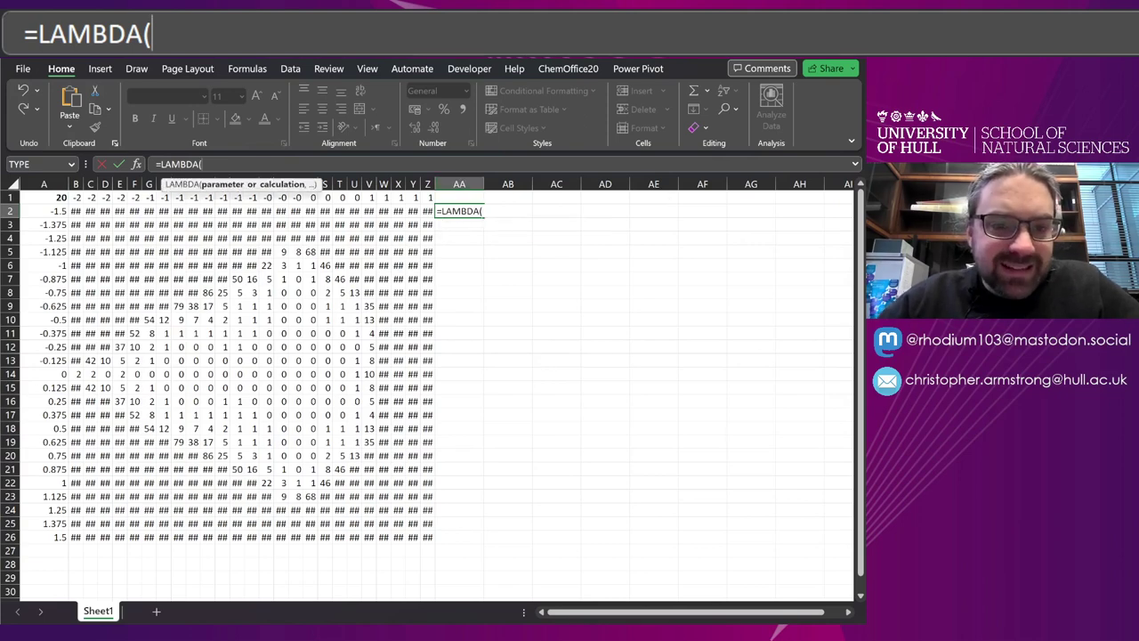
{"action": "type", "text": "z,"}
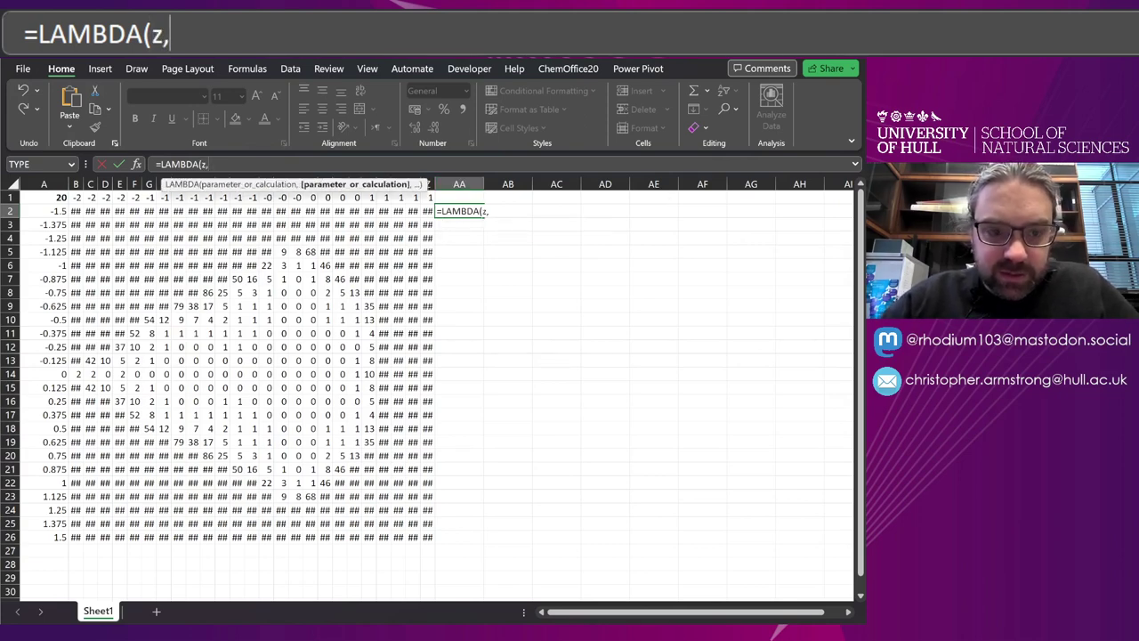
{"action": "type", "text": "c,i,limit"}
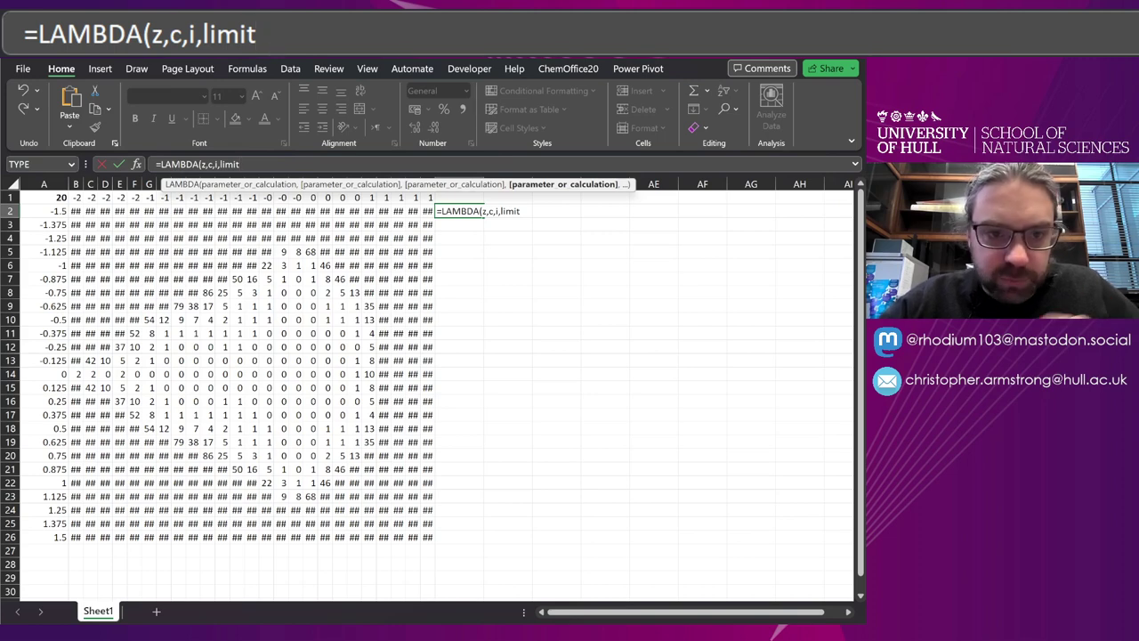
{"action": "left_click", "coordinate": [203, 164]}
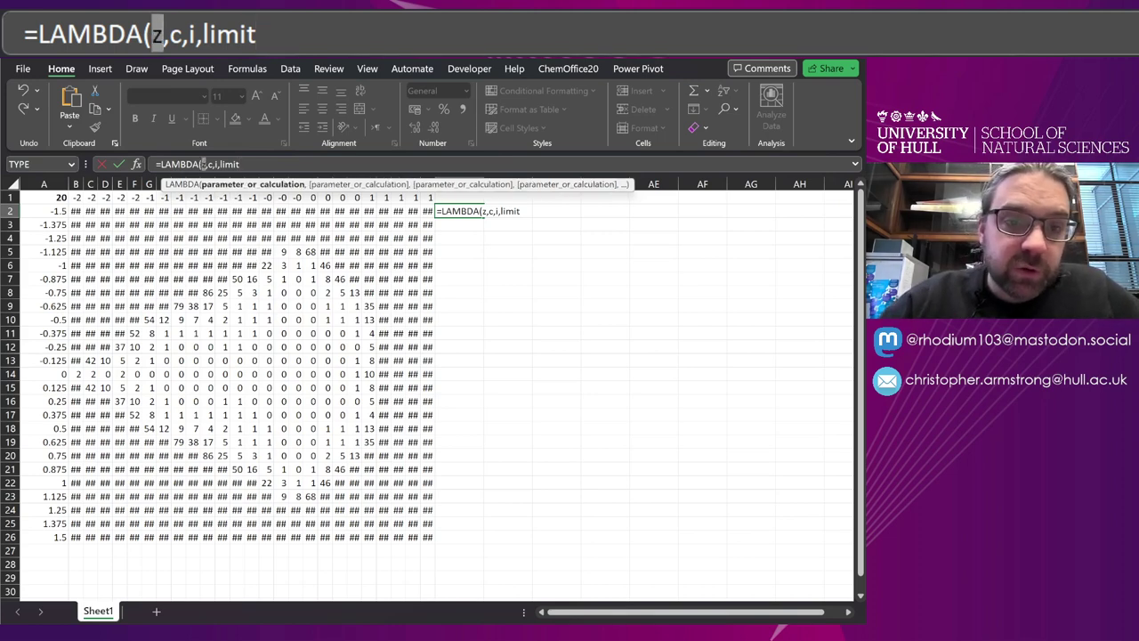
{"action": "key", "text": "Right"}
{"action": "key", "text": "Right"}
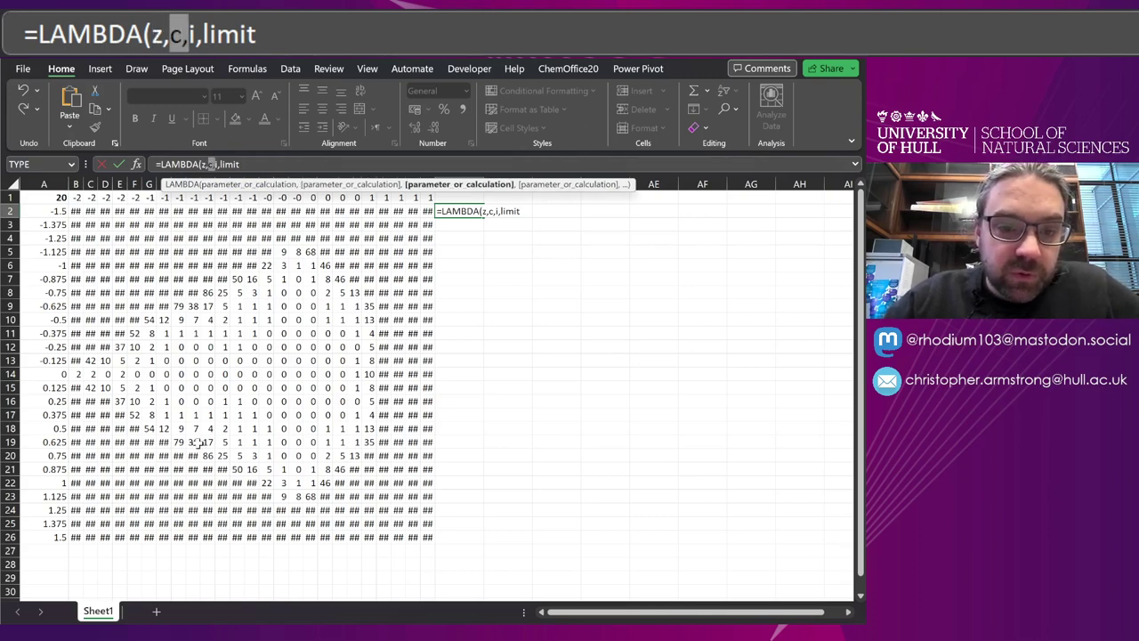
{"action": "key", "text": "End"}
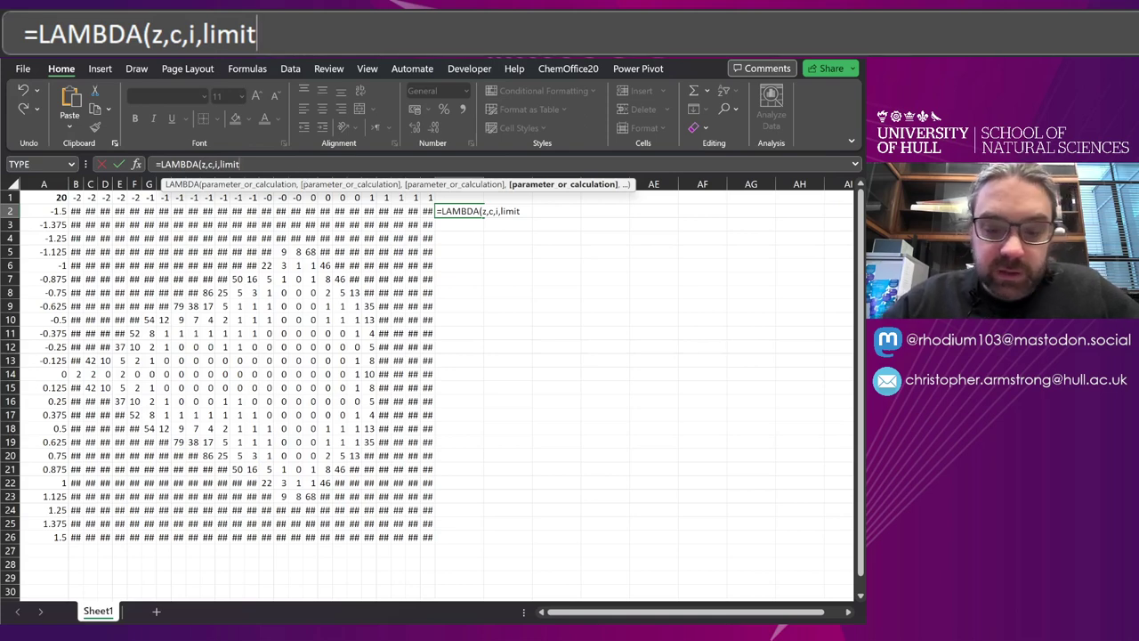
{"action": "type", "text": ","}
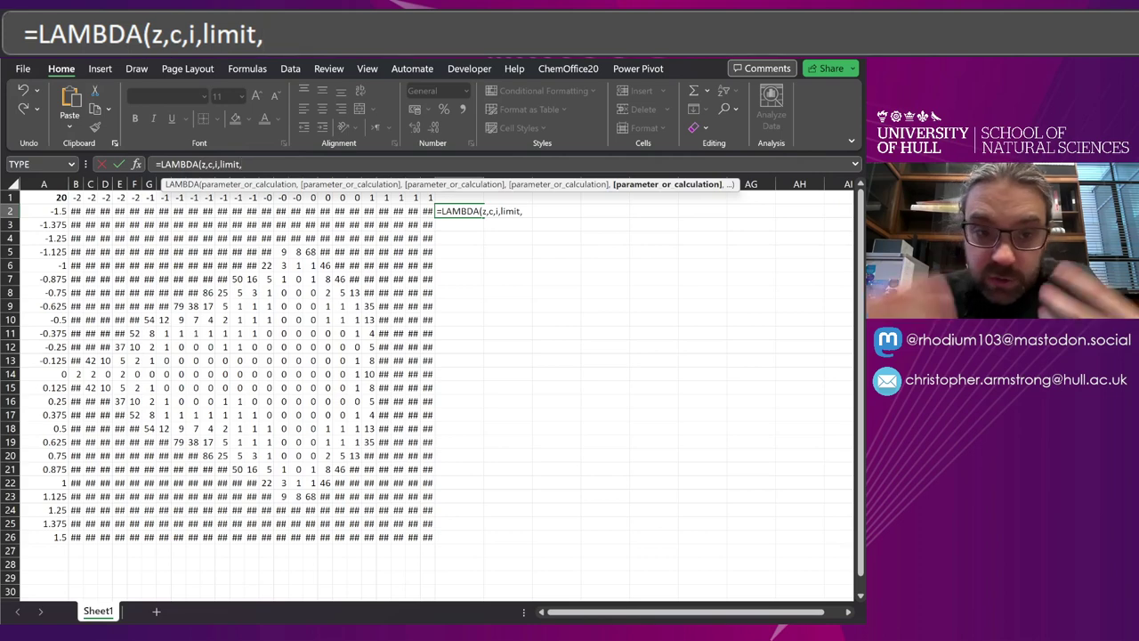
Step: Add IF(OR(i=limit,IMABS(z)>2),i, so the LAMBDA returns i on reaching the limit or escaping
{"action": "type", "text": "IF("}
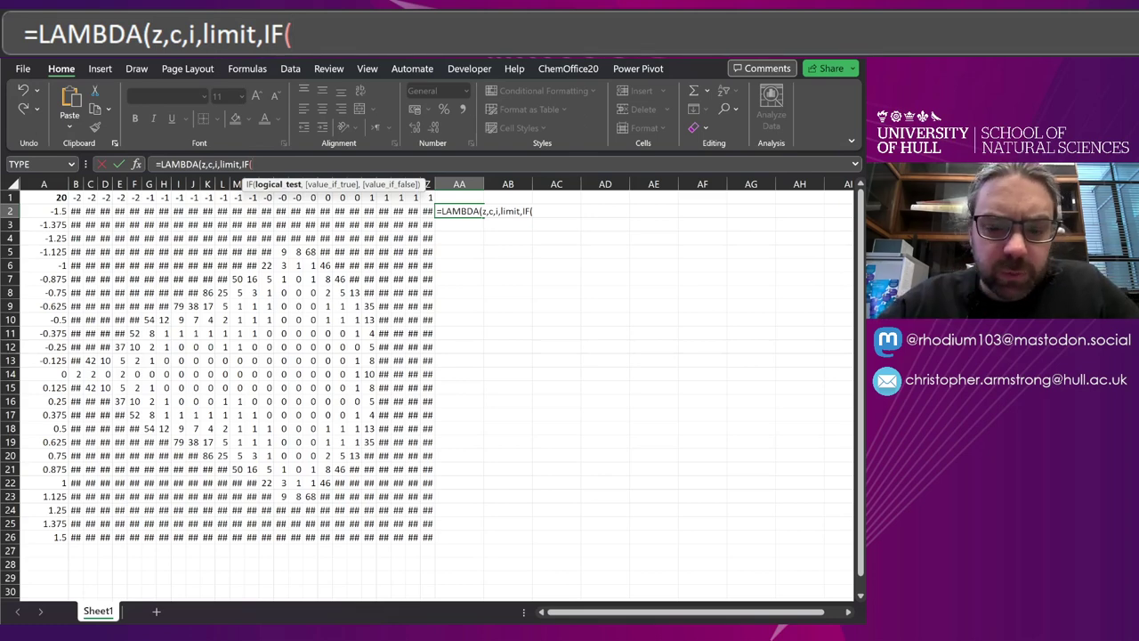
{"action": "type", "text": "OR("}
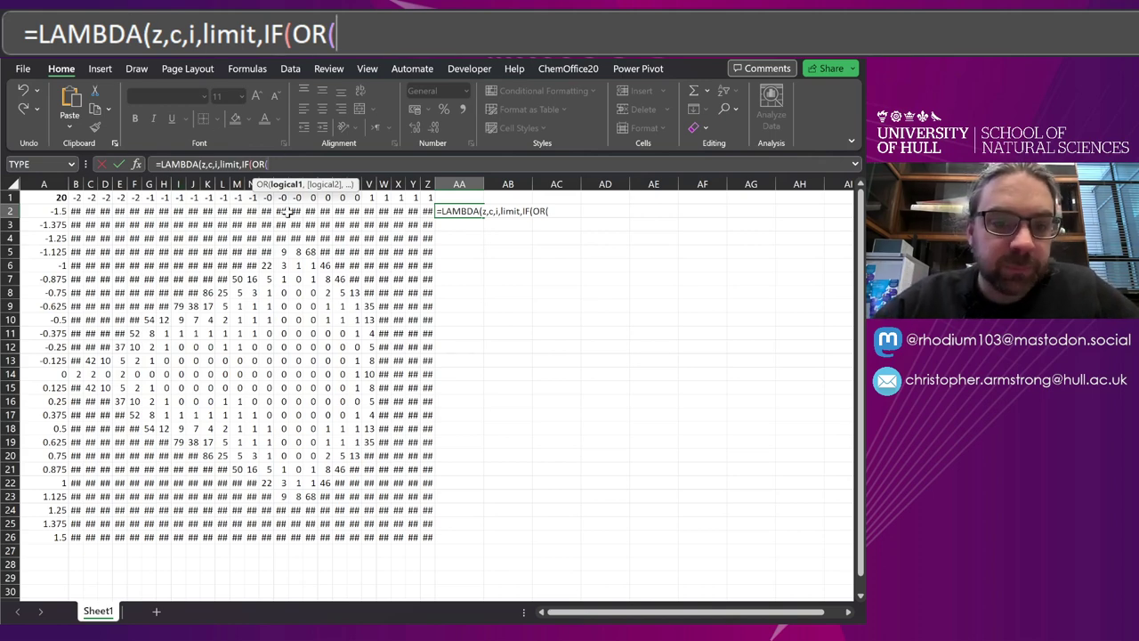
{"action": "type", "text": "i=limi"}
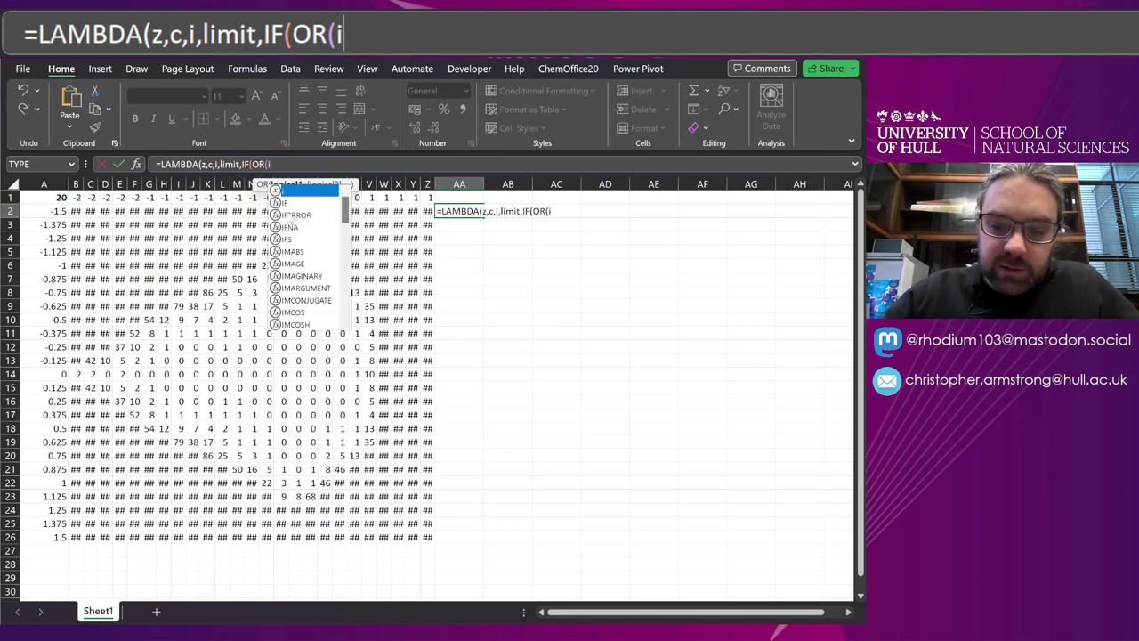
{"action": "type", "text": "t"}
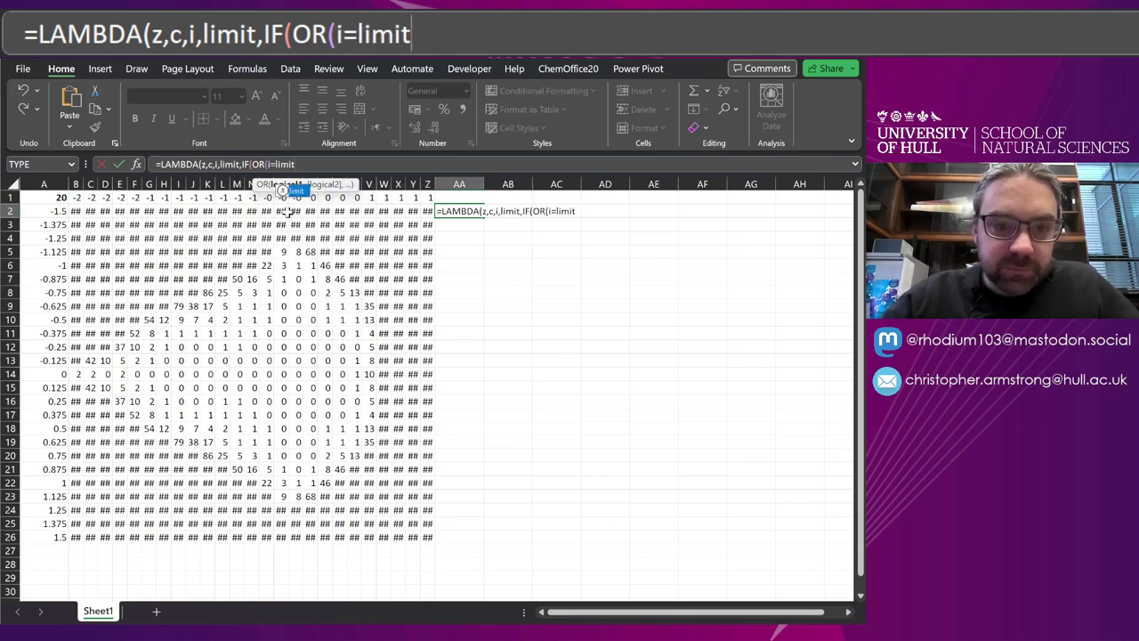
{"action": "type", "text": ","}
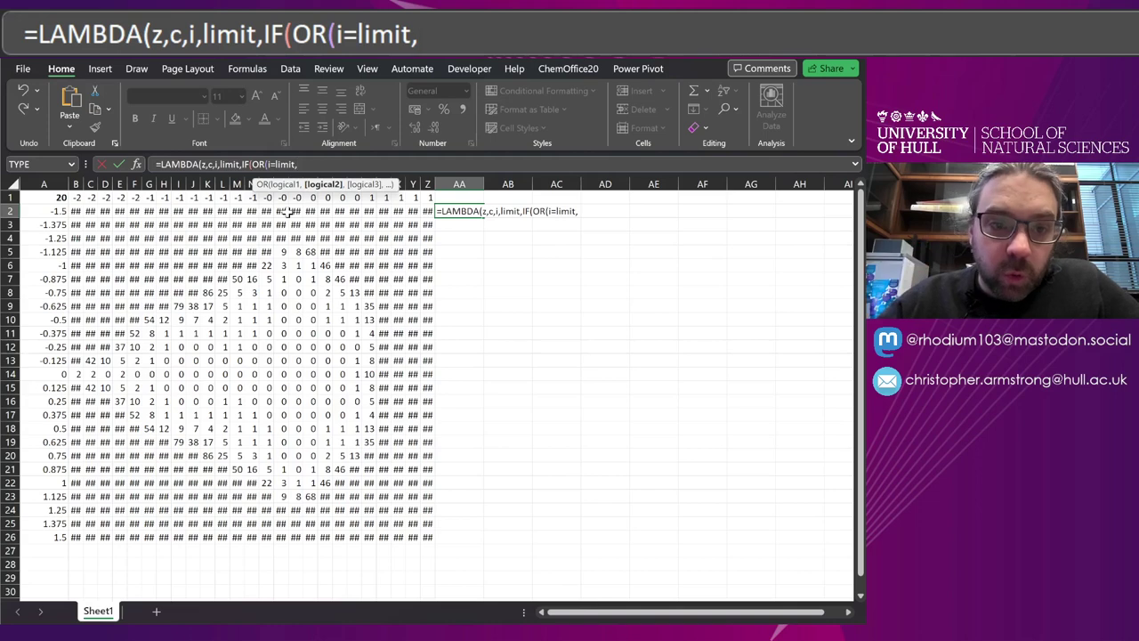
{"action": "type", "text": "IM"}
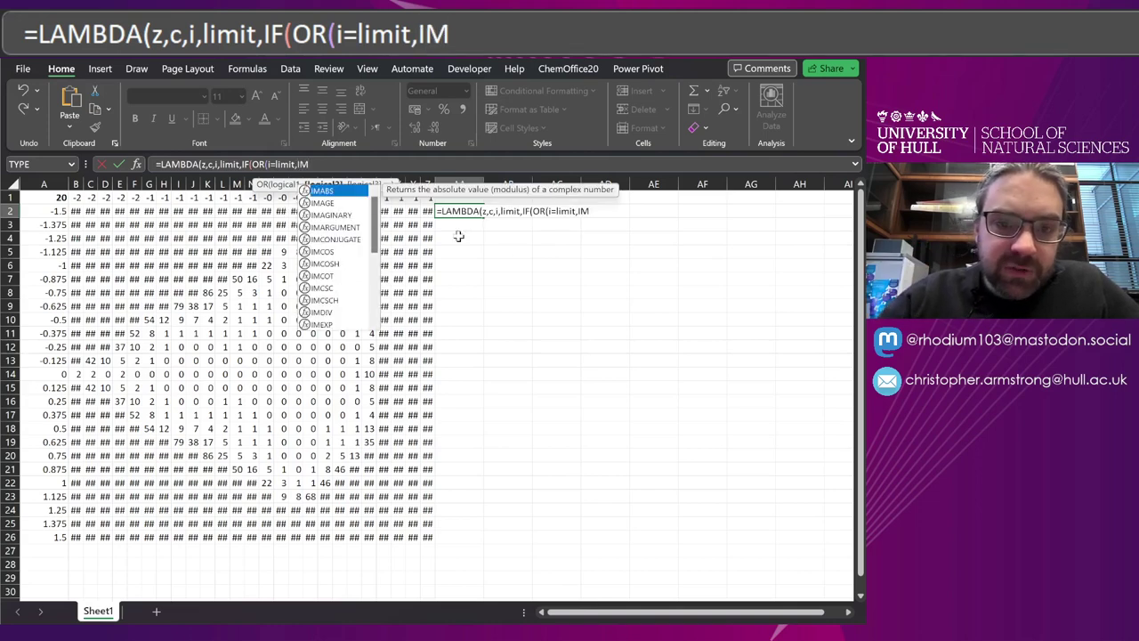
{"action": "key", "text": "Tab"}
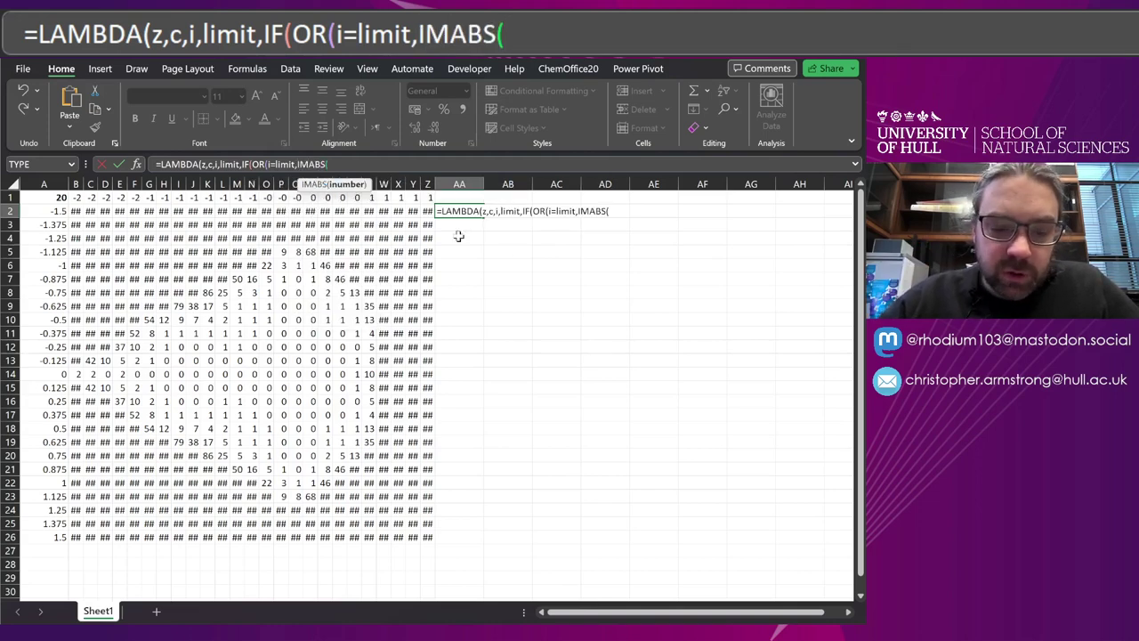
{"action": "type", "text": "z"}
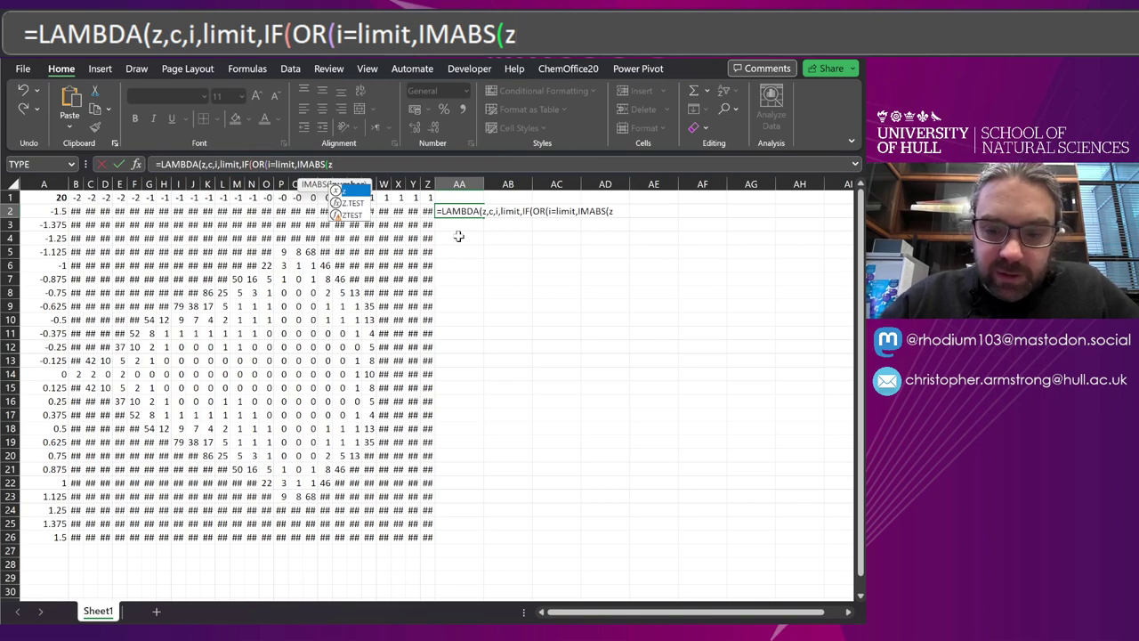
{"action": "type", "text": ")>2"}
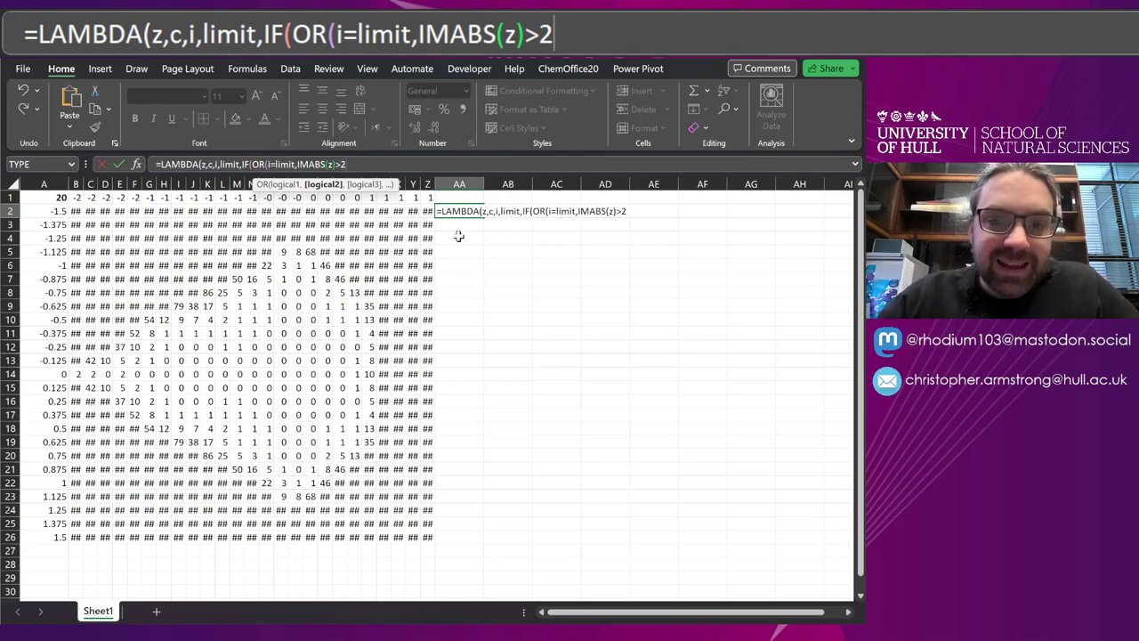
{"action": "type", "text": ")"}
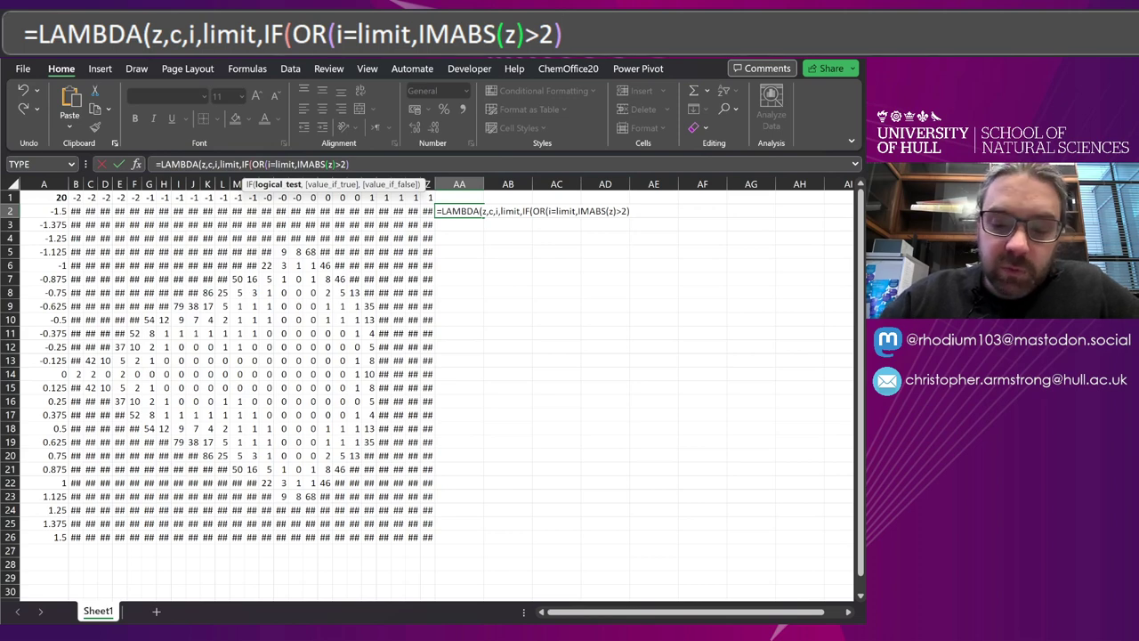
{"action": "type", "text": ","}
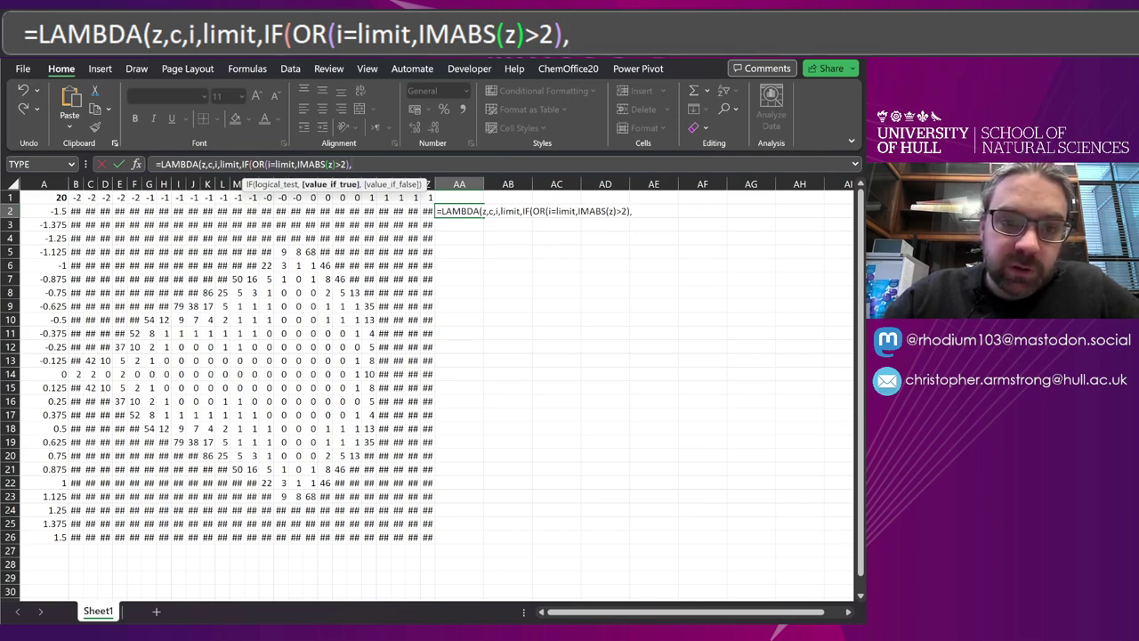
{"action": "type", "text": "i"}
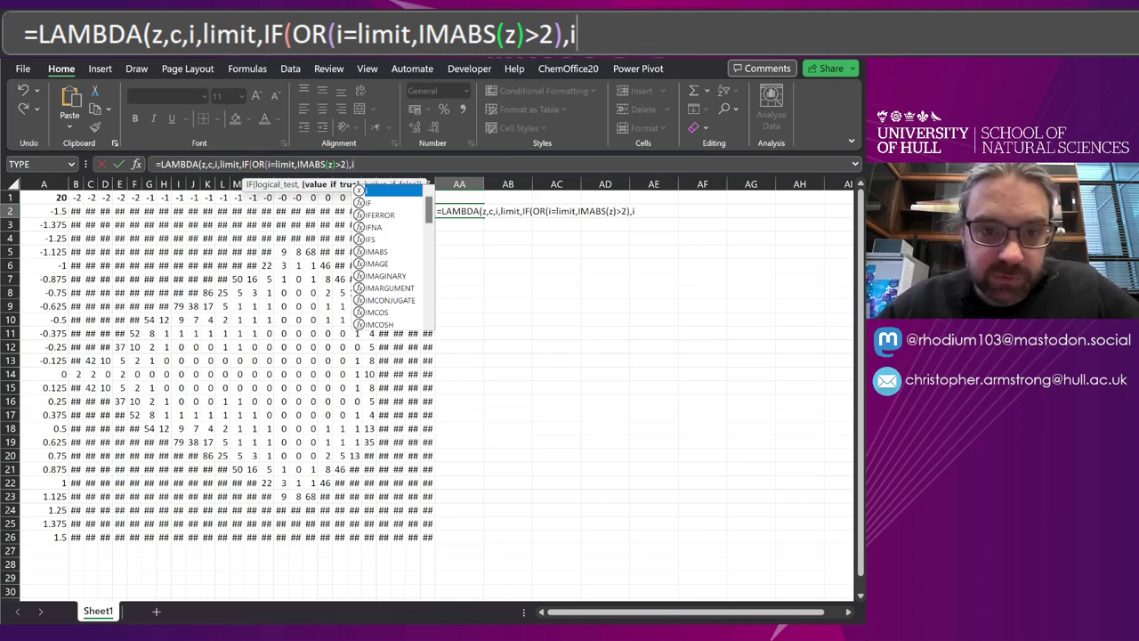
{"action": "type", "text": ","}
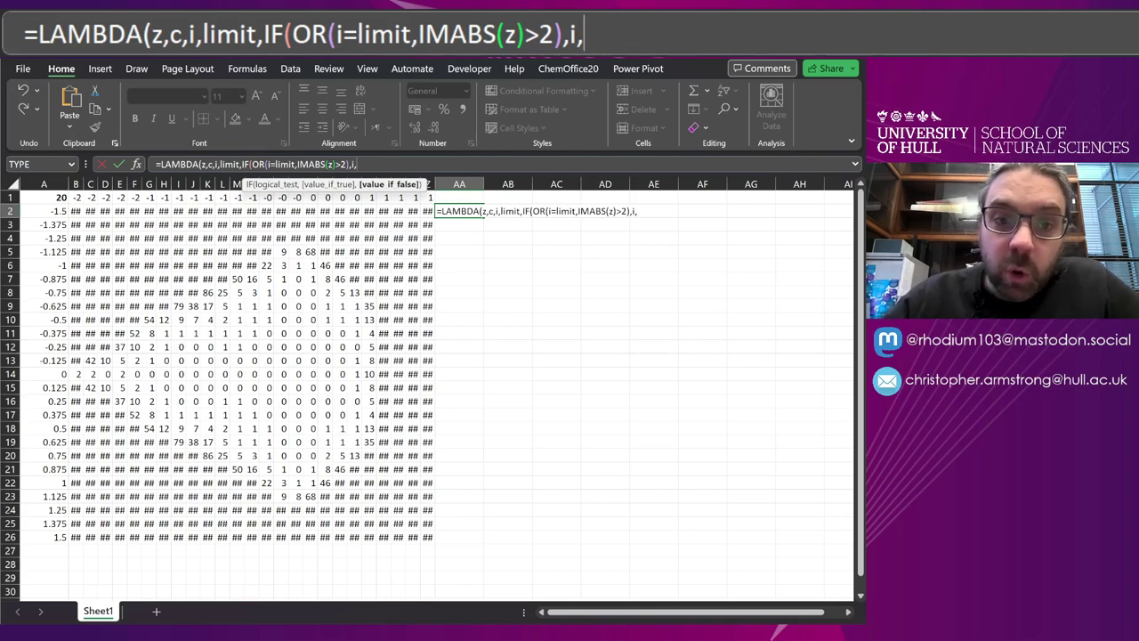
Step: Add the false branch mandelbrot(,c,i+1,limit))) with its first argument left empty
{"action": "type", "text": "mandelbrot"}
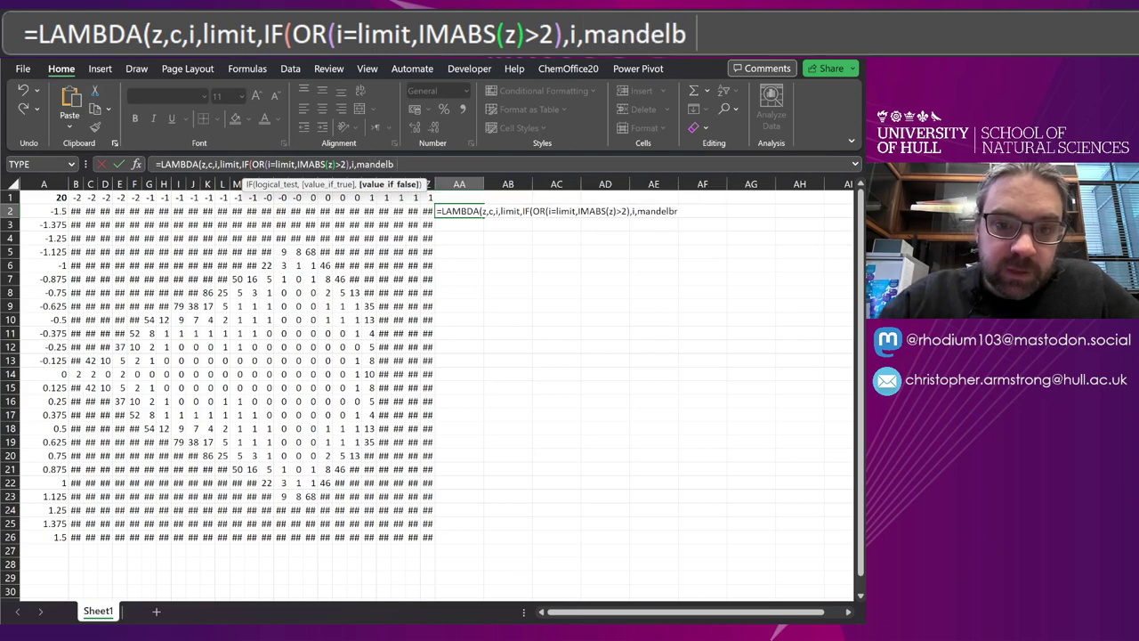
{"action": "type", "text": "("}
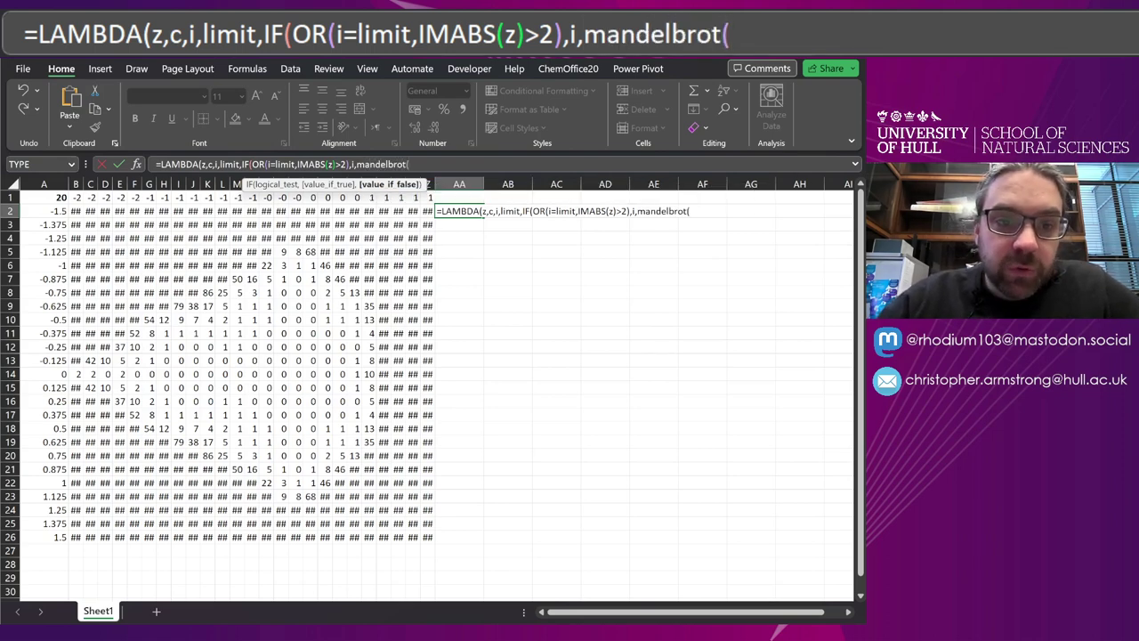
{"action": "left_click_drag", "start_coordinate": [201, 164], "coordinate": [218, 164]}
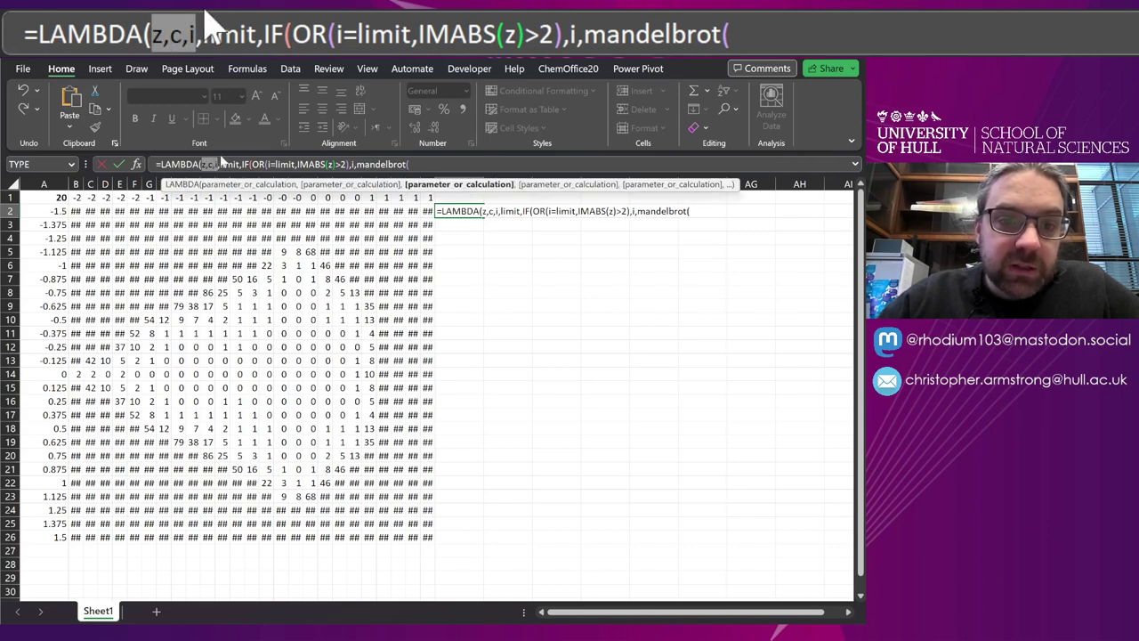
{"action": "key", "text": "Left"}
{"action": "key", "text": "Right"}
{"action": "key", "text": "Right"}
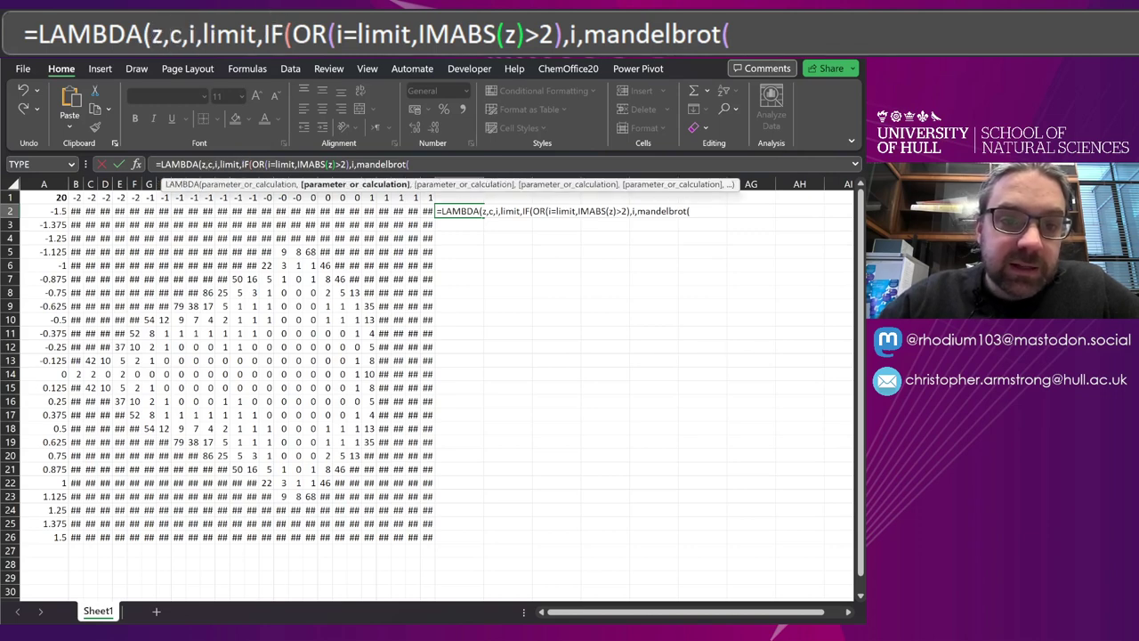
{"action": "key", "text": "End"}
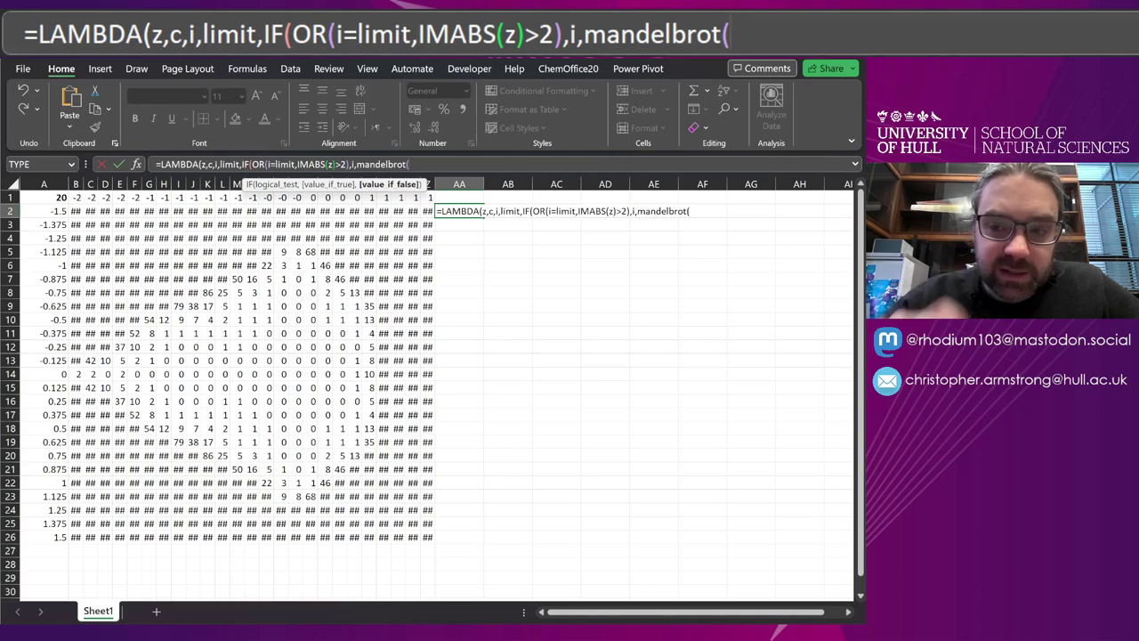
{"action": "type", "text": ",c,"}
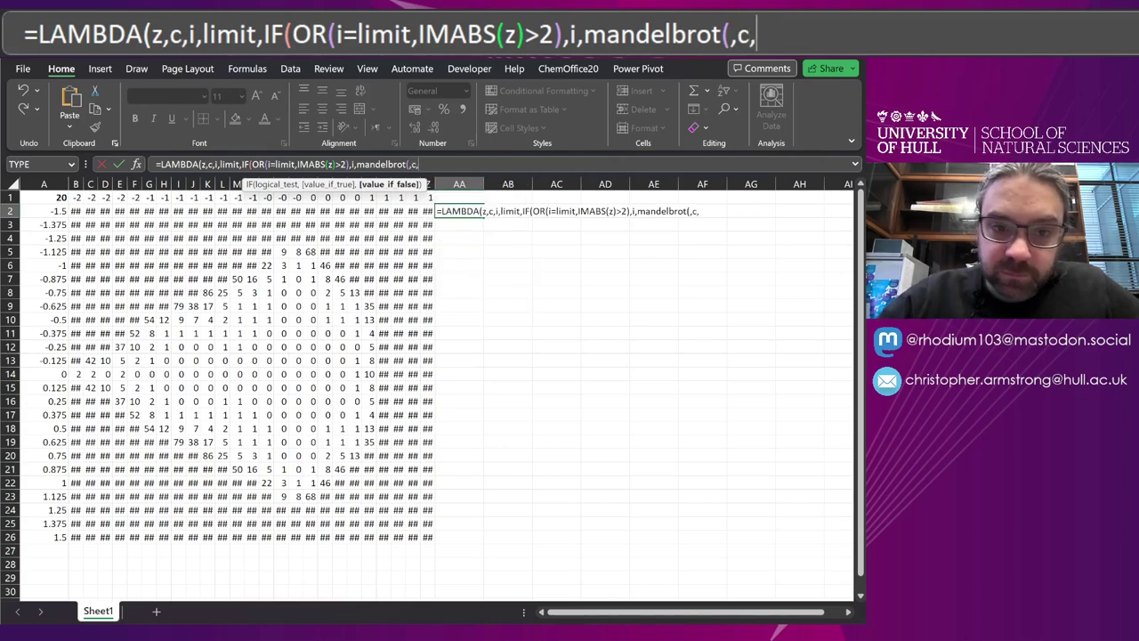
{"action": "type", "text": "i+1"}
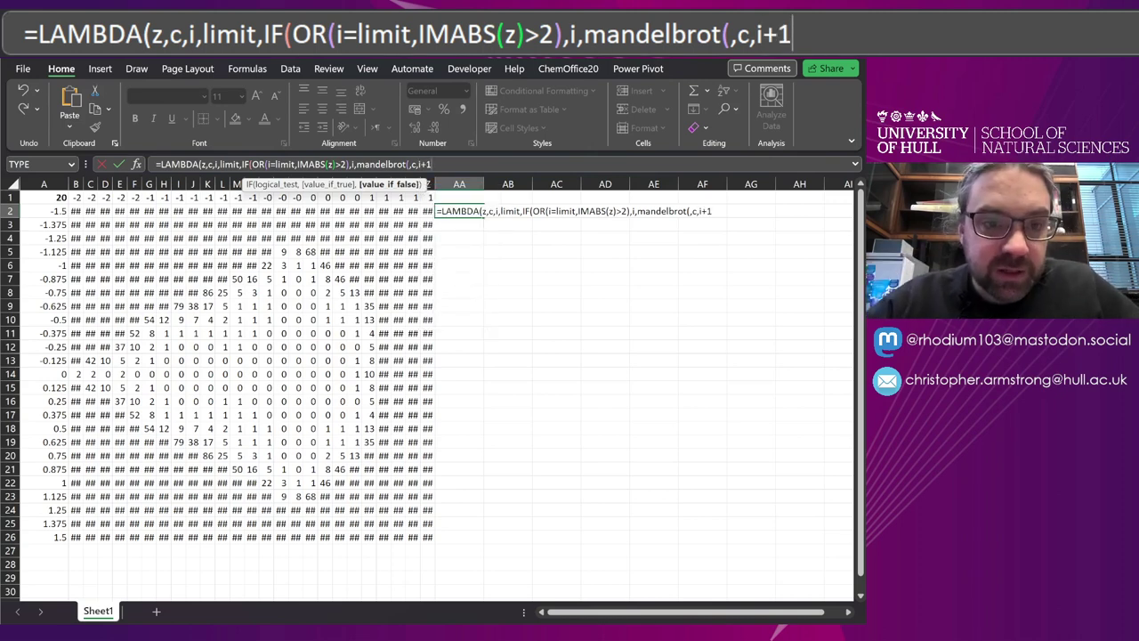
{"action": "type", "text": "limit"}
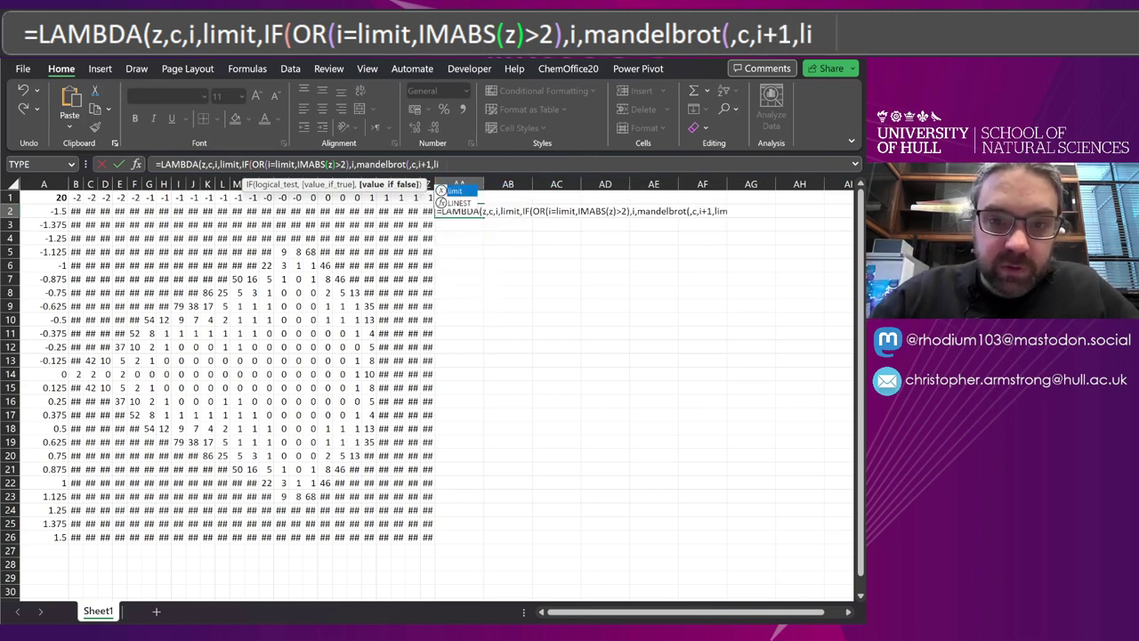
{"action": "type", "text": ")"}
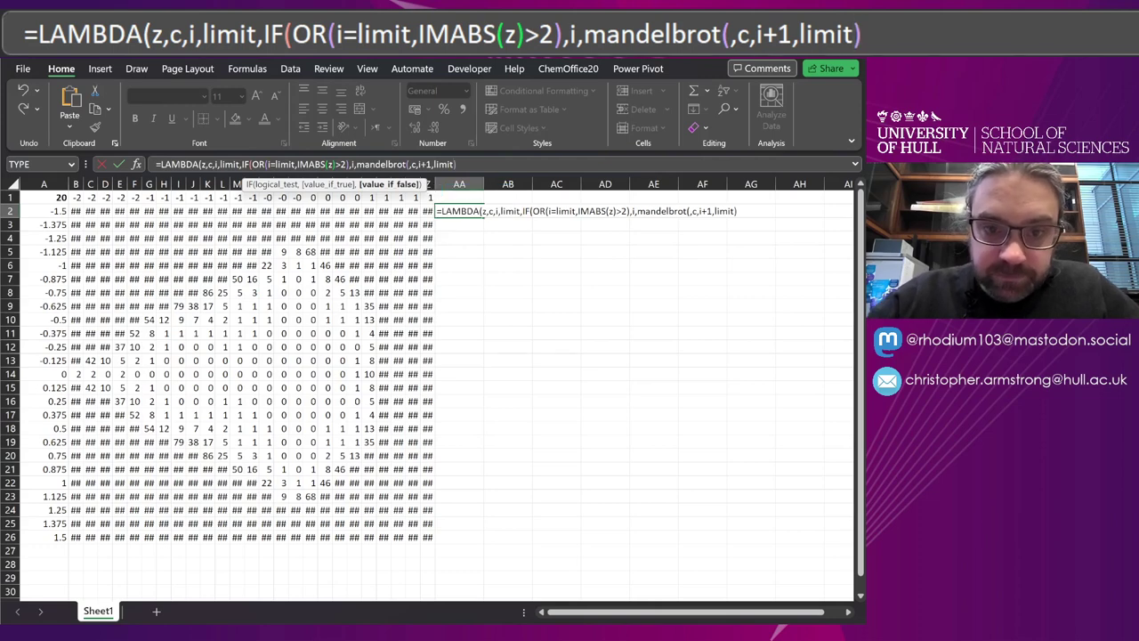
{"action": "type", "text": "))"}
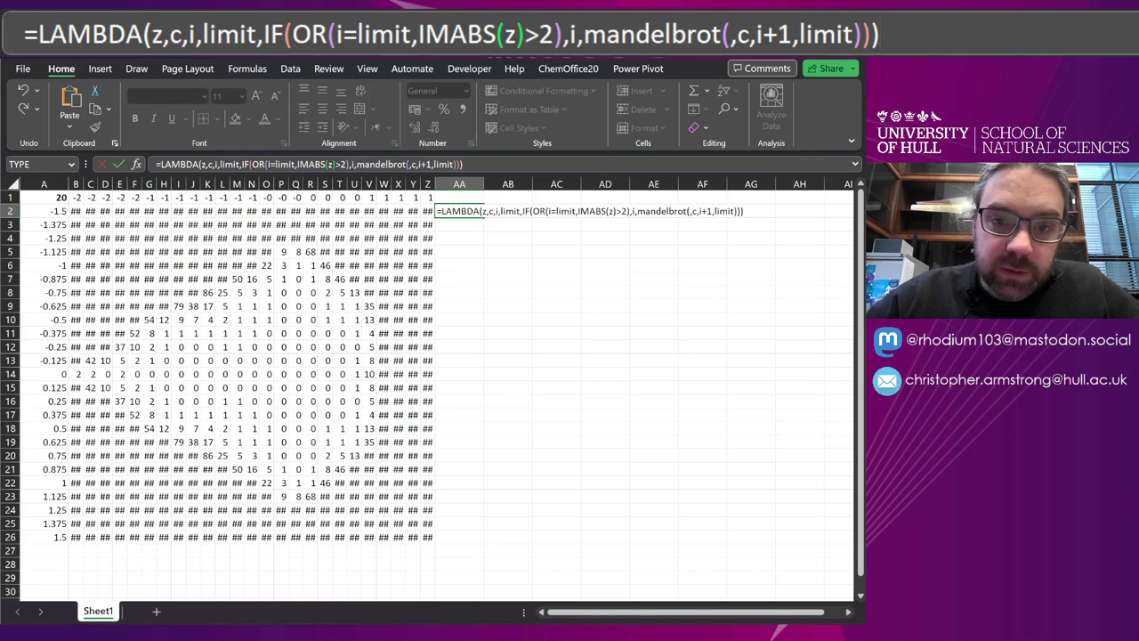
{"action": "left_click", "coordinate": [684, 211]}
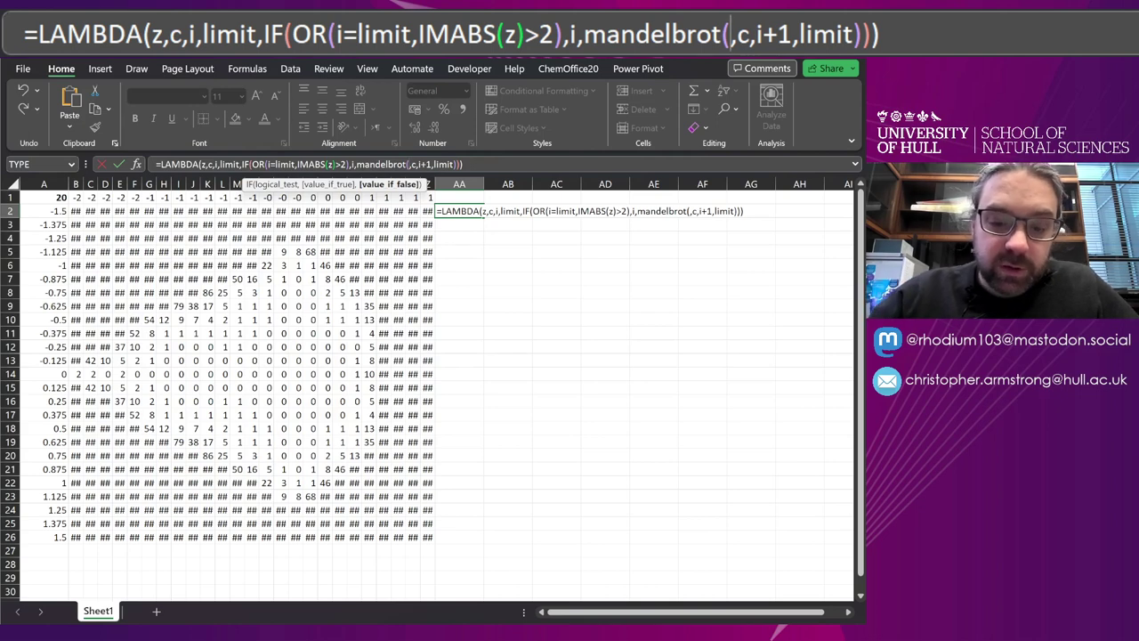
Step: Fill the recursive call's first argument with IMSUM(IMPOWER(z,2),c) and commit the AA2 formula
{"action": "type", "text": "IMS"}
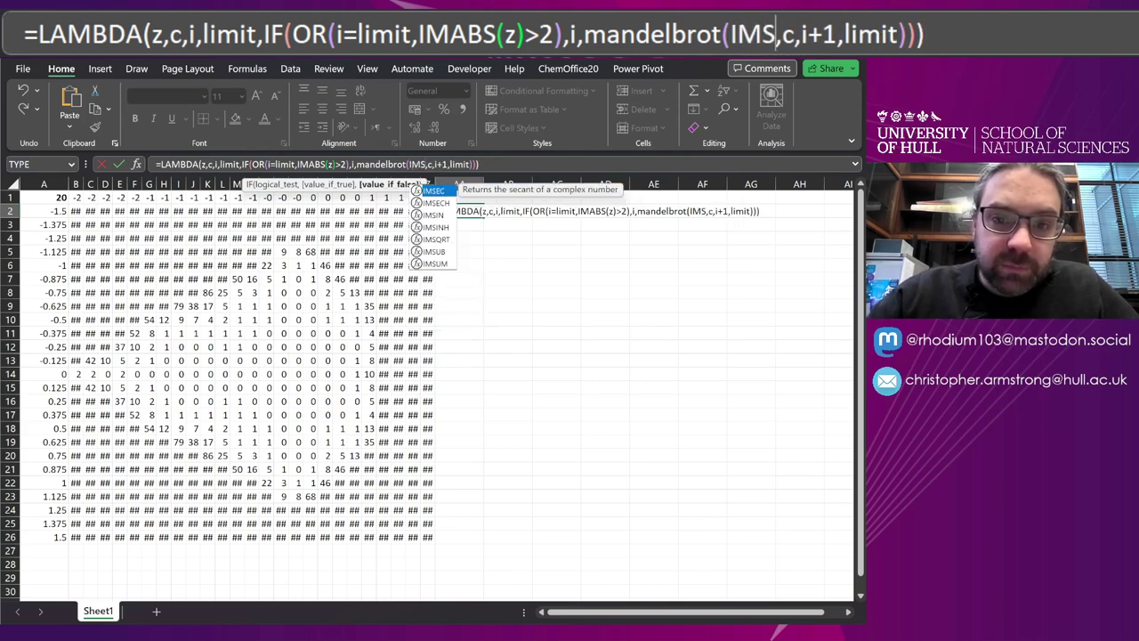
{"action": "type", "text": "UM("}
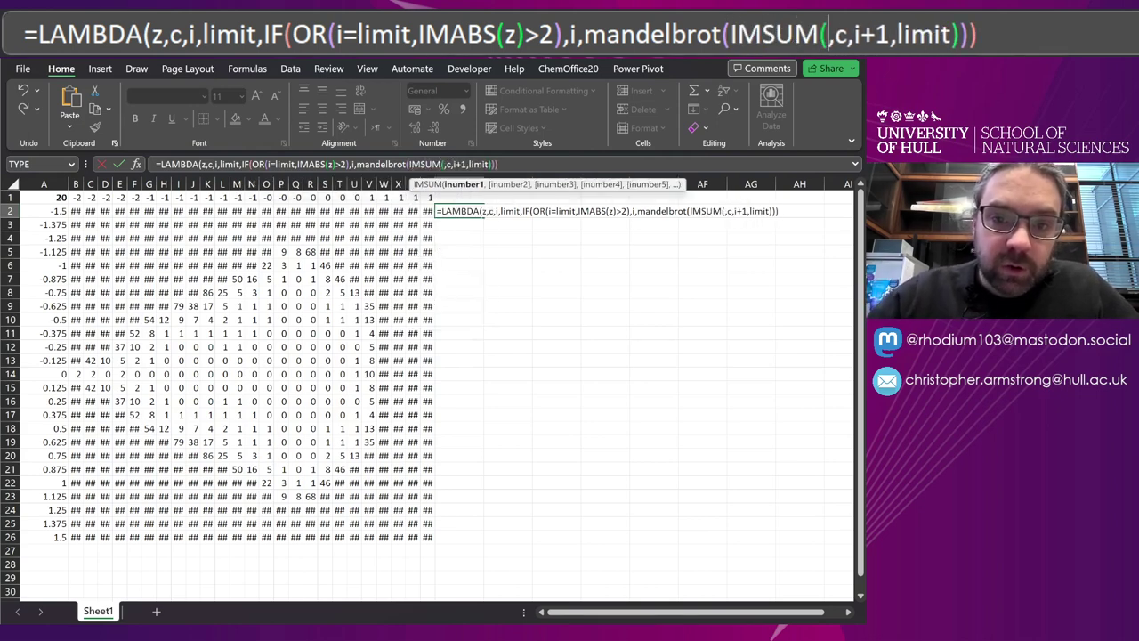
{"action": "type", "text": "IMPOWER"}
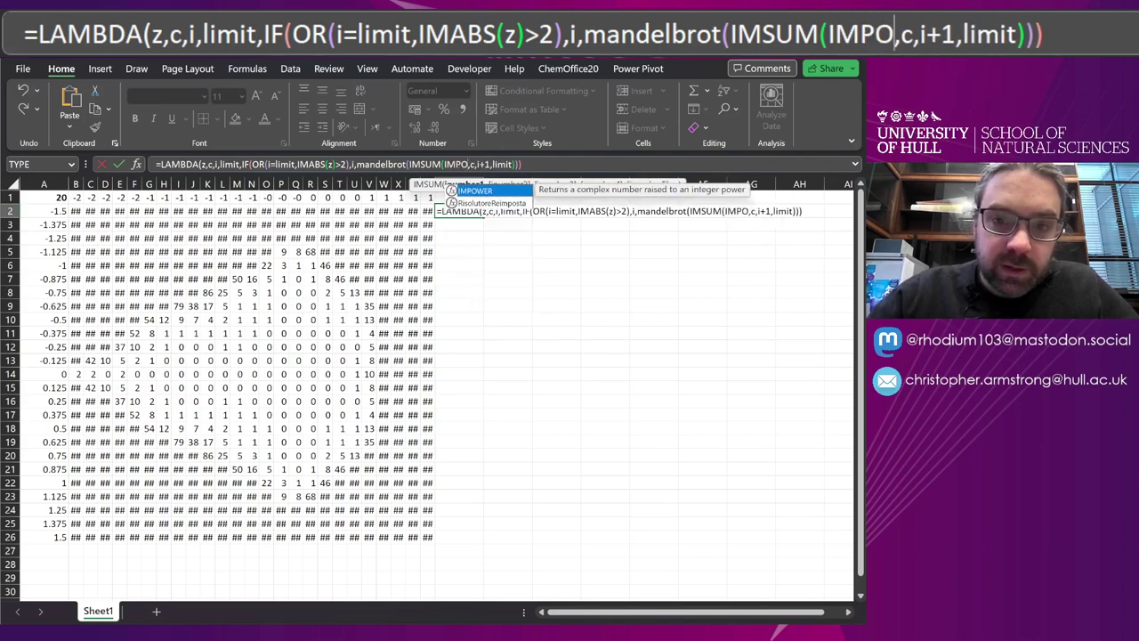
{"action": "type", "text": "("}
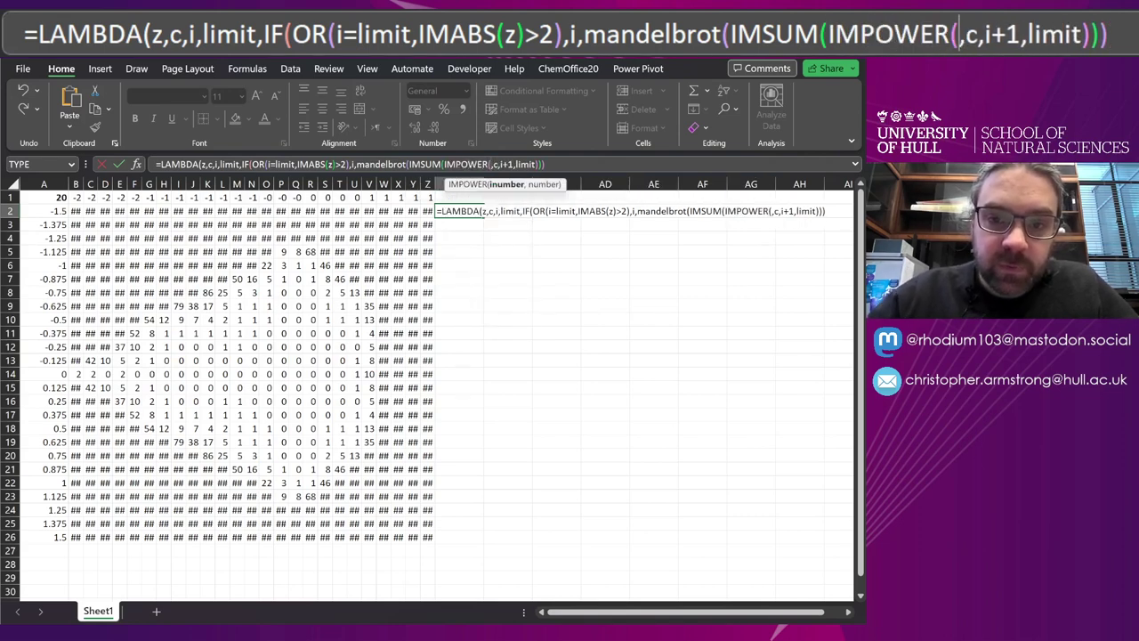
{"action": "type", "text": "z,2"}
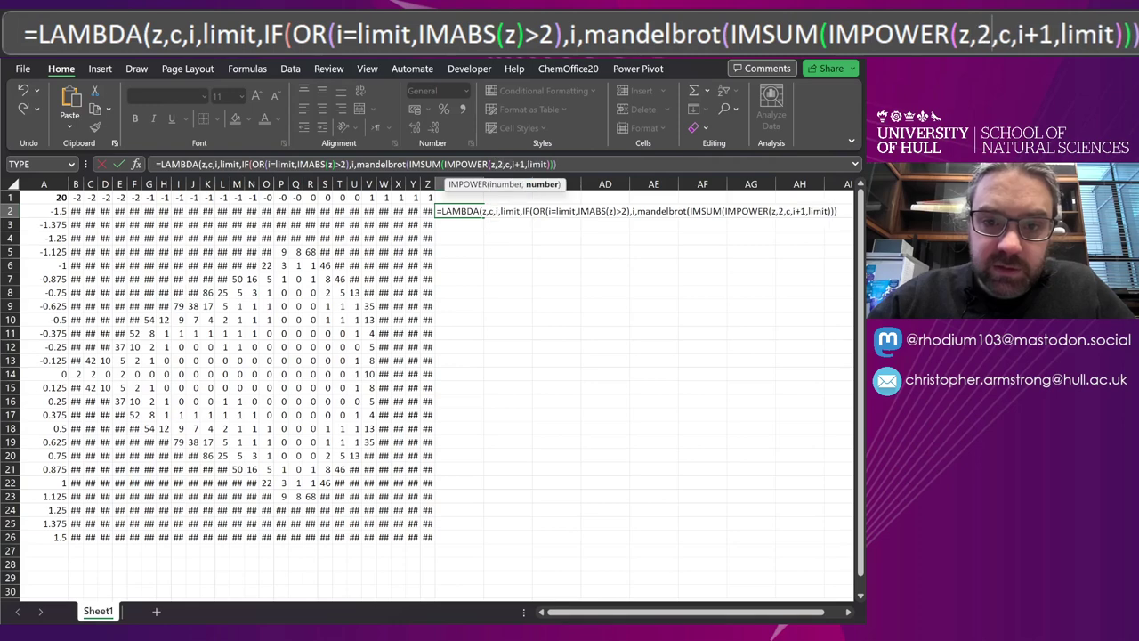
{"action": "type", "text": "),"}
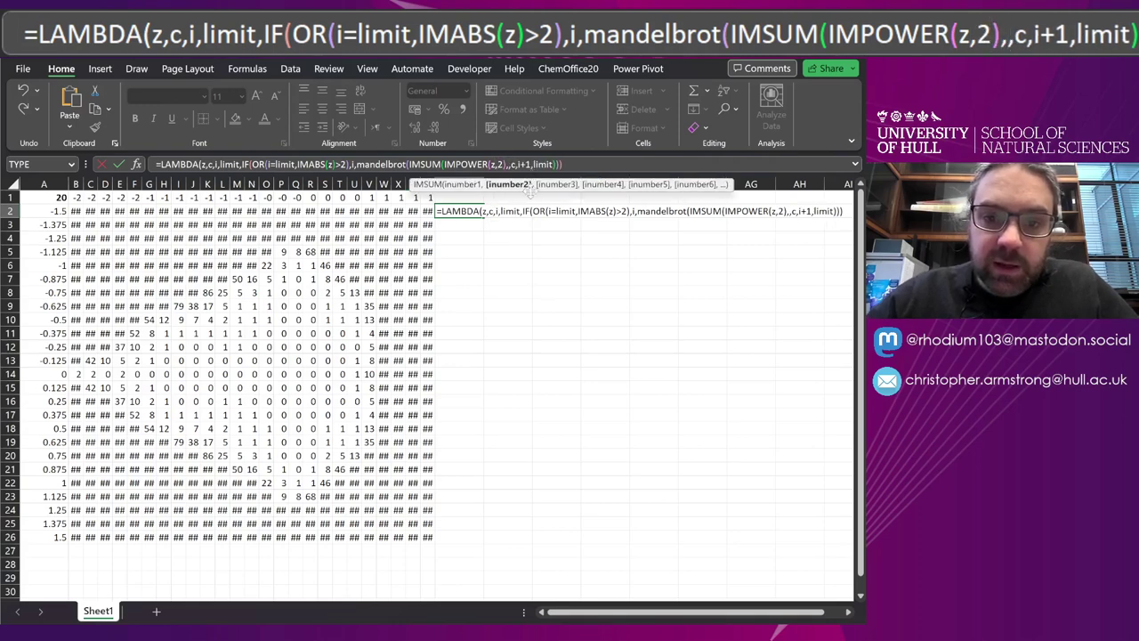
{"action": "type", "text": "c"}
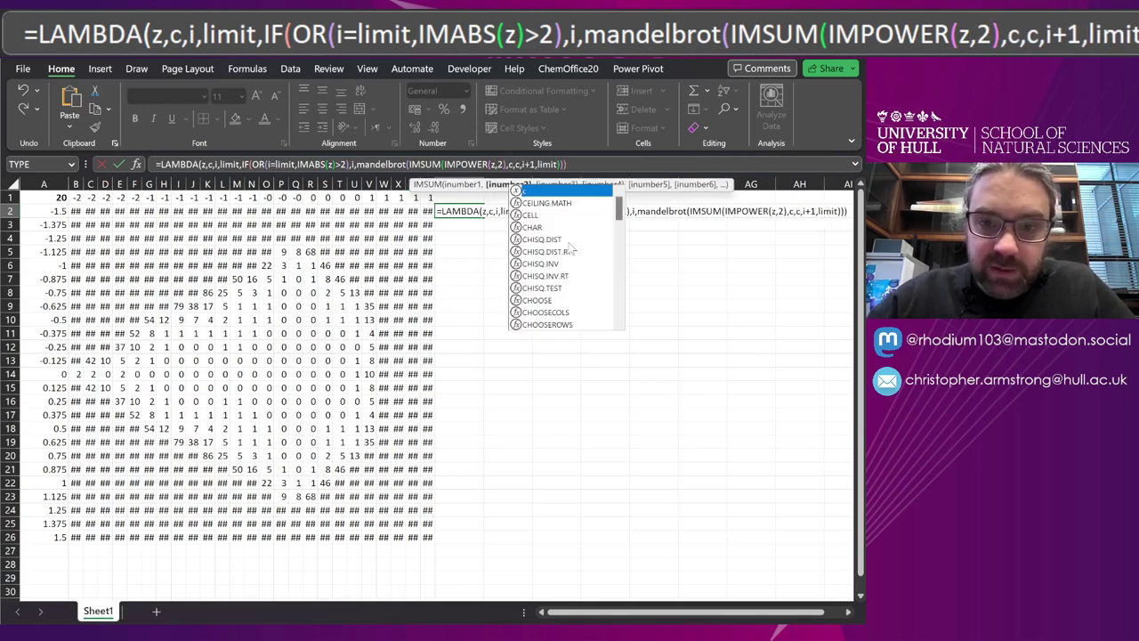
{"action": "type", "text": ")"}
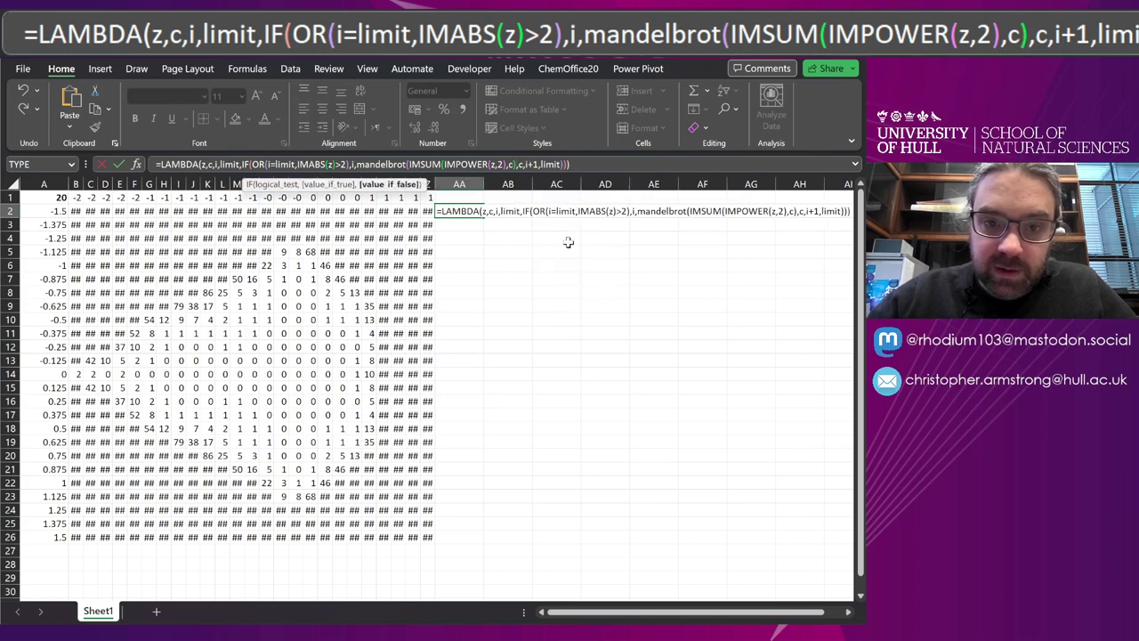
{"action": "key", "text": "End"}
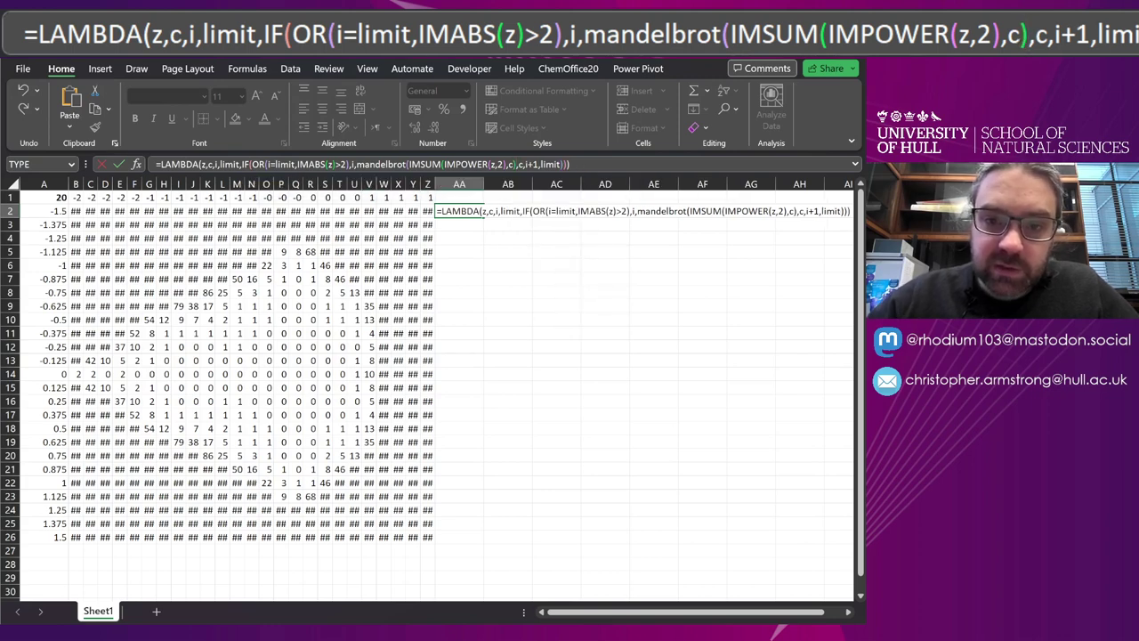
{"action": "key", "text": "Return"}
{"action": "key", "text": "Up"}
{"action": "key", "text": "ctrl+z"}
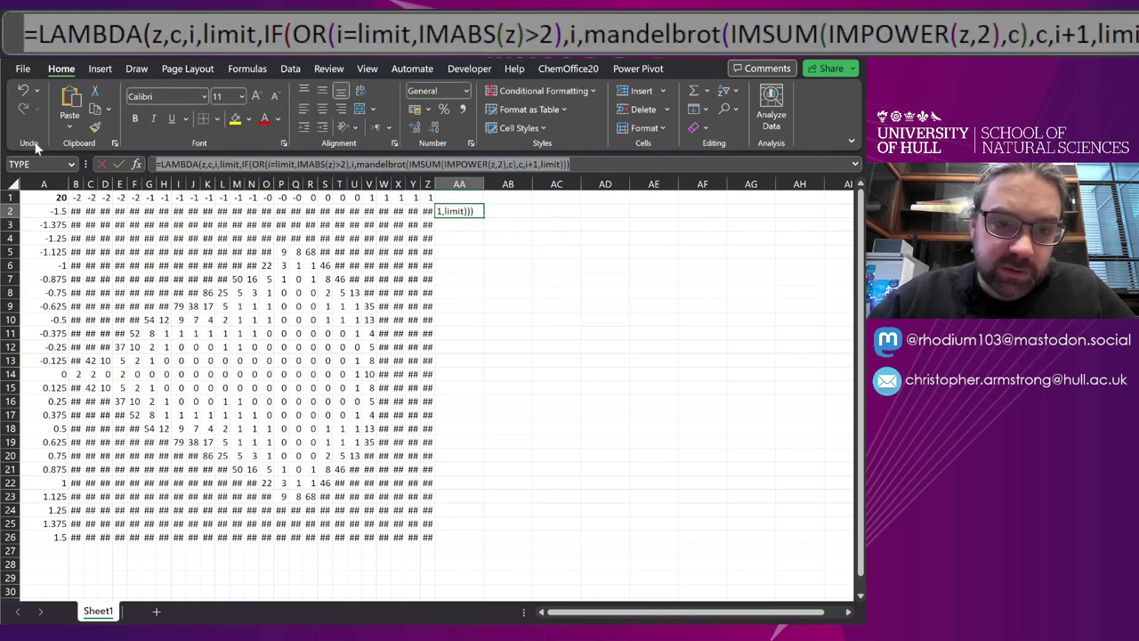
{"action": "key", "text": "ctrl+Return"}
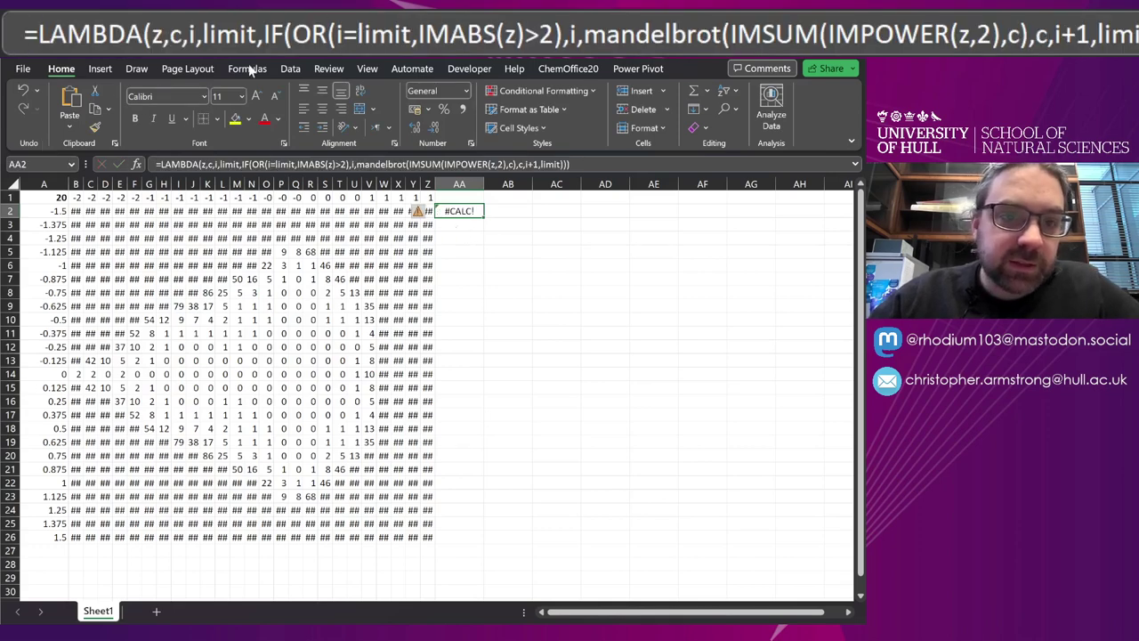
Step: In Name Manager, create the name mandelbrot referring to the pasted LAMBDA formula
{"action": "left_click", "coordinate": [247, 69]}
{"action": "left_click", "coordinate": [360, 111]}
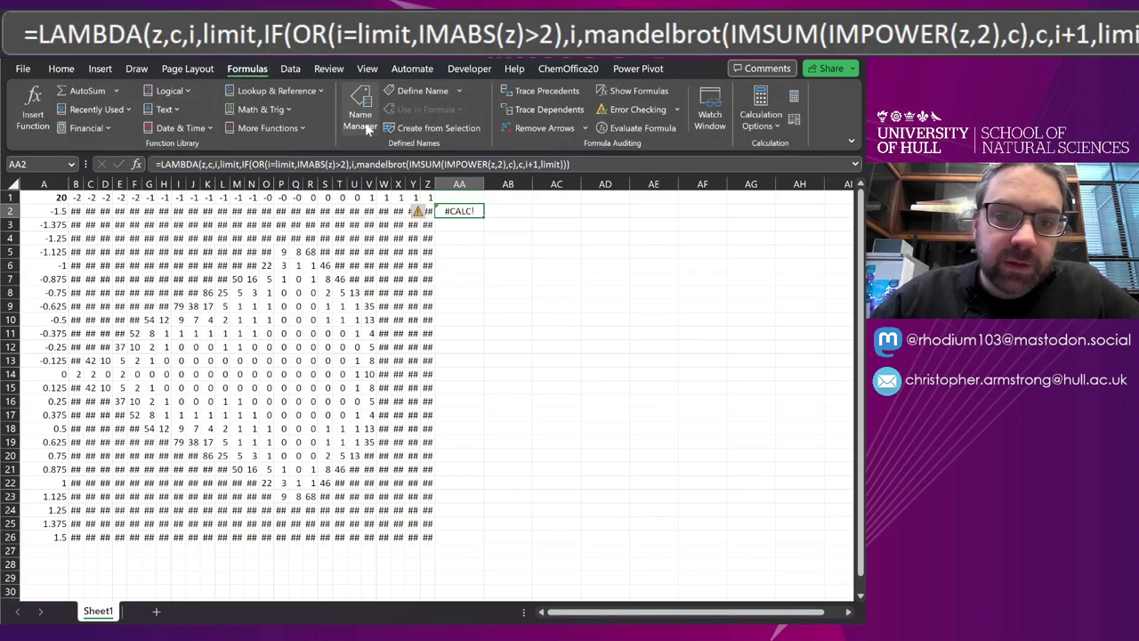
{"action": "left_click", "coordinate": [312, 295]}
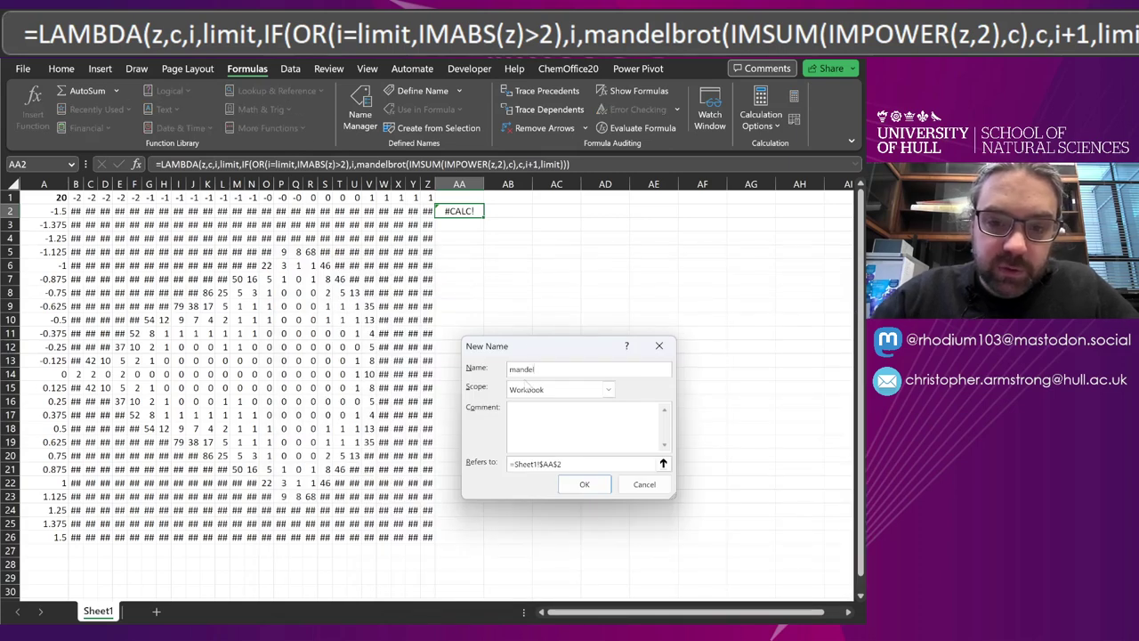
{"action": "left_click", "coordinate": [560, 460]}
{"action": "key", "text": "ctrl+a"}
{"action": "type", "text": "=LAMBDA(z,c,i,limit,IF(OR(i=limit,IMABS(z)>2),i,mandelbrot(IMSUM(IMPOWER(z,2),c),c,i+1,limit)))"}
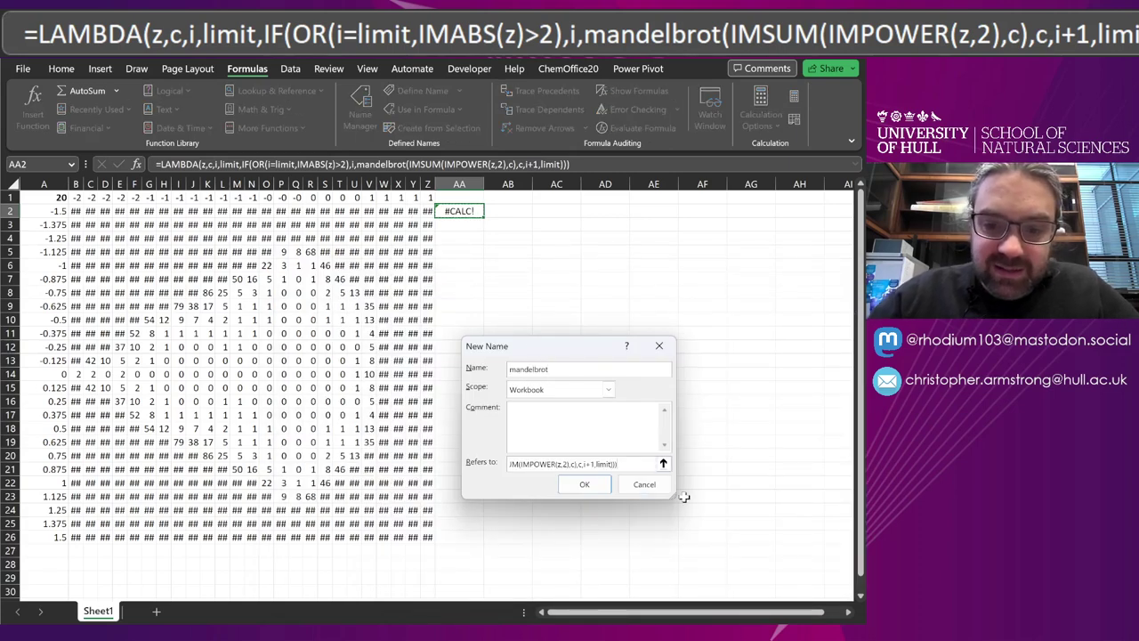
{"action": "left_click", "coordinate": [573, 488]}
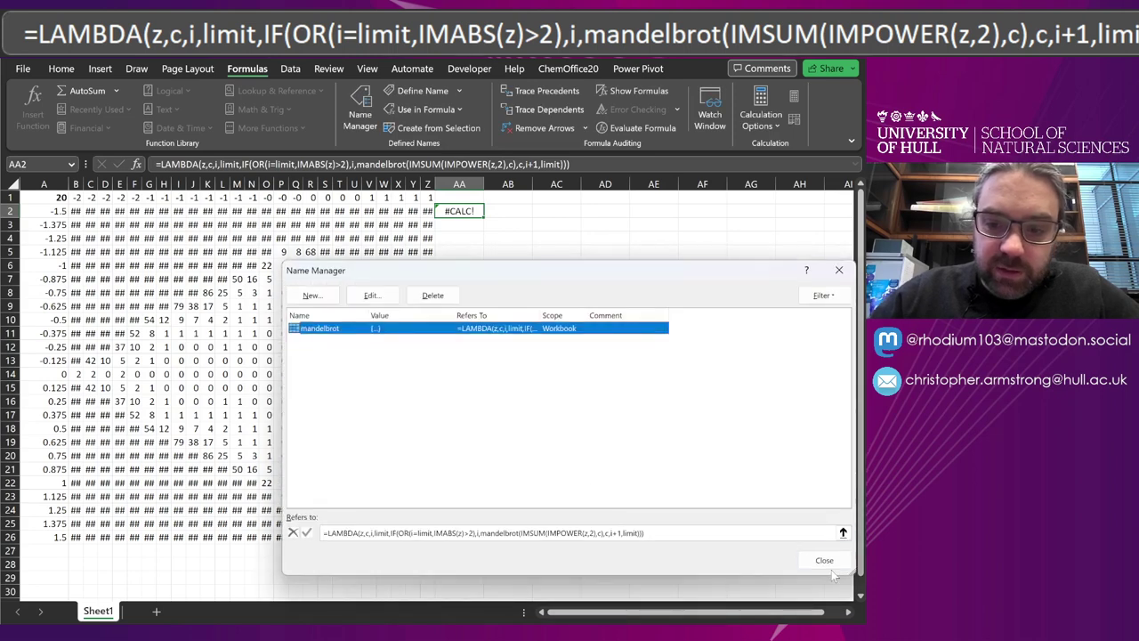
{"action": "left_click", "coordinate": [828, 561]}
{"action": "double_click", "coordinate": [79, 211]}
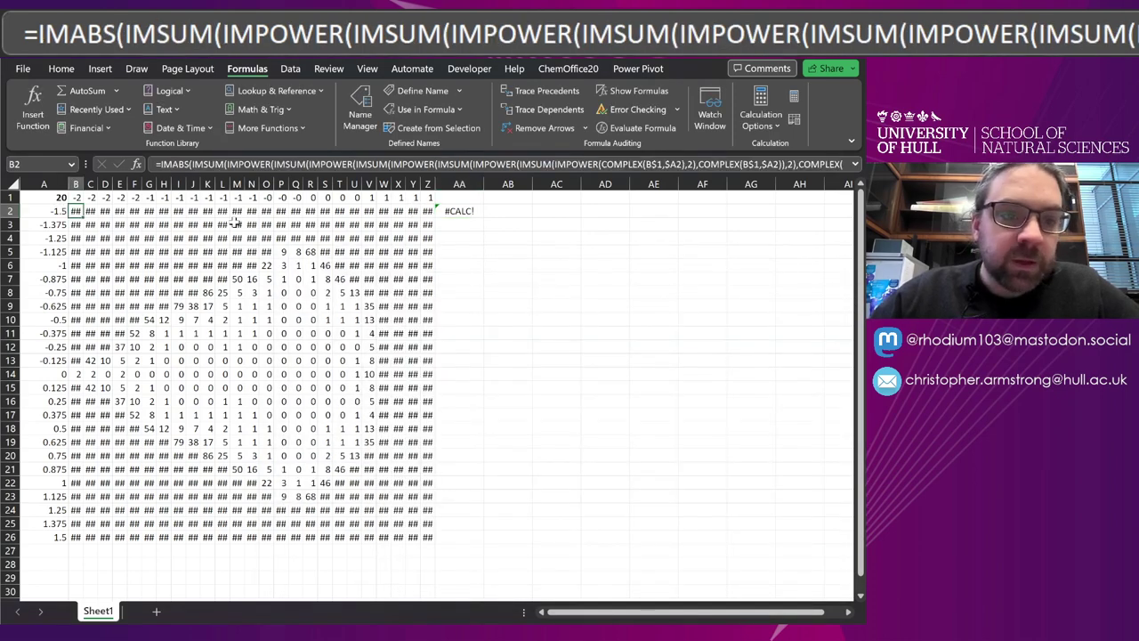
Step: Start B2's new formula =mandelbrot(0,COMPLEX(B$1,$A2 using mixed references
{"action": "key", "text": "Escape"}
{"action": "type", "text": "=M"}
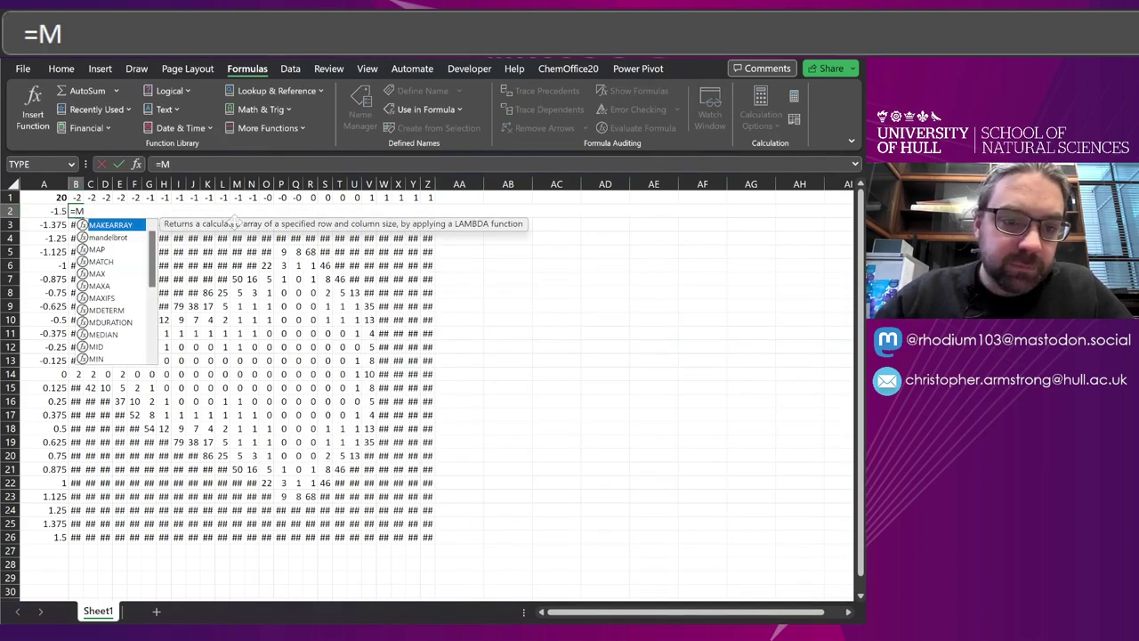
{"action": "key", "text": "Down"}
{"action": "key", "text": "Tab"}
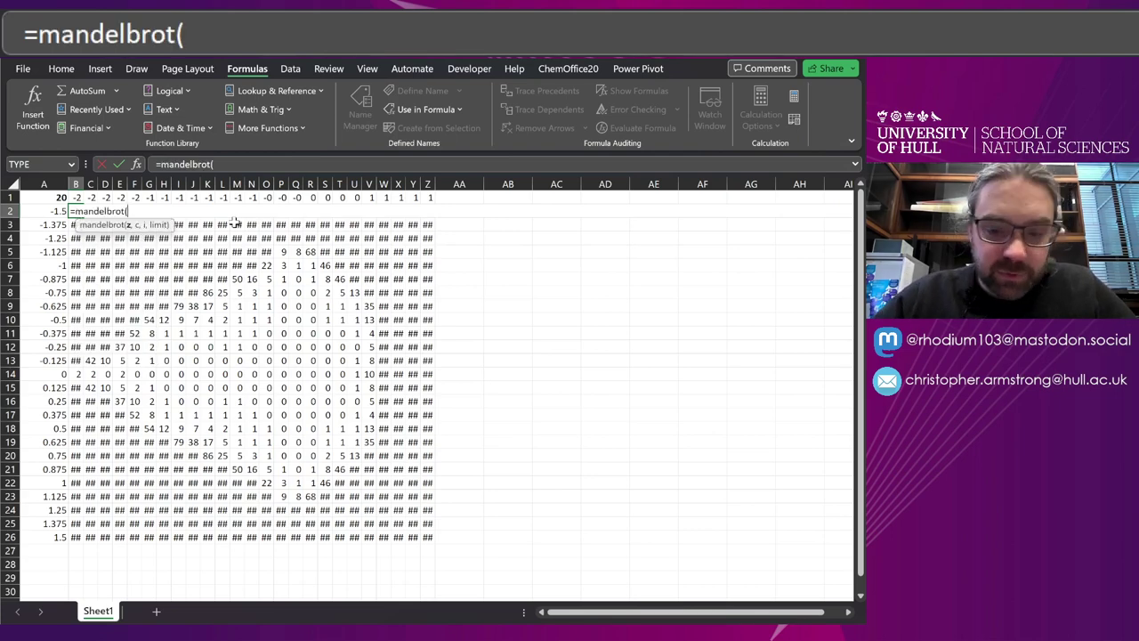
{"action": "type", "text": "0"}
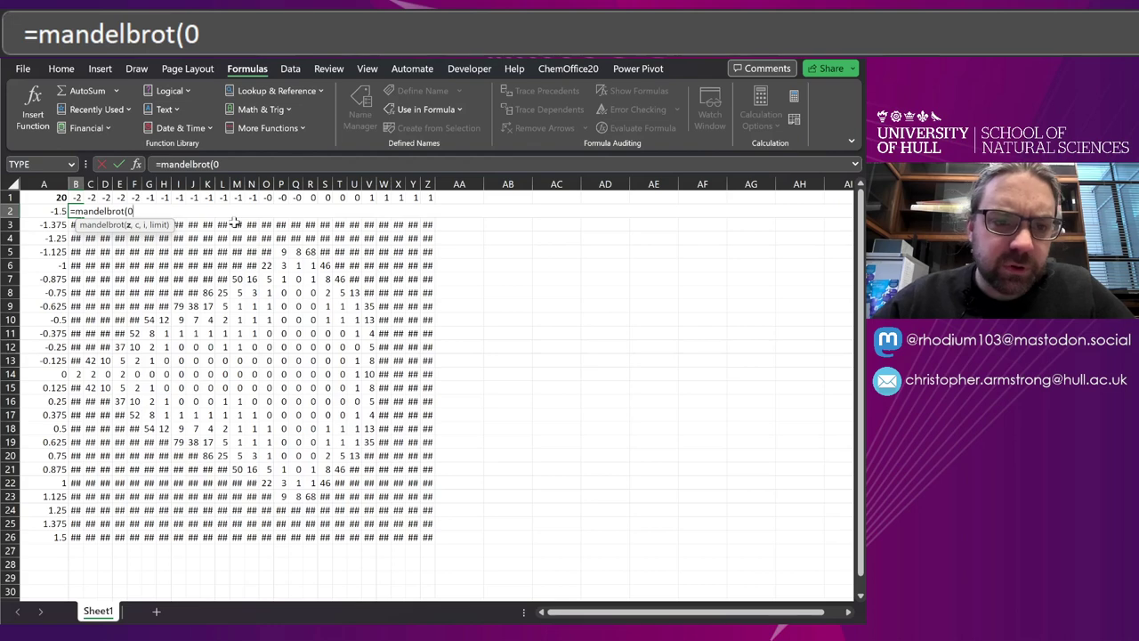
{"action": "type", "text": ","}
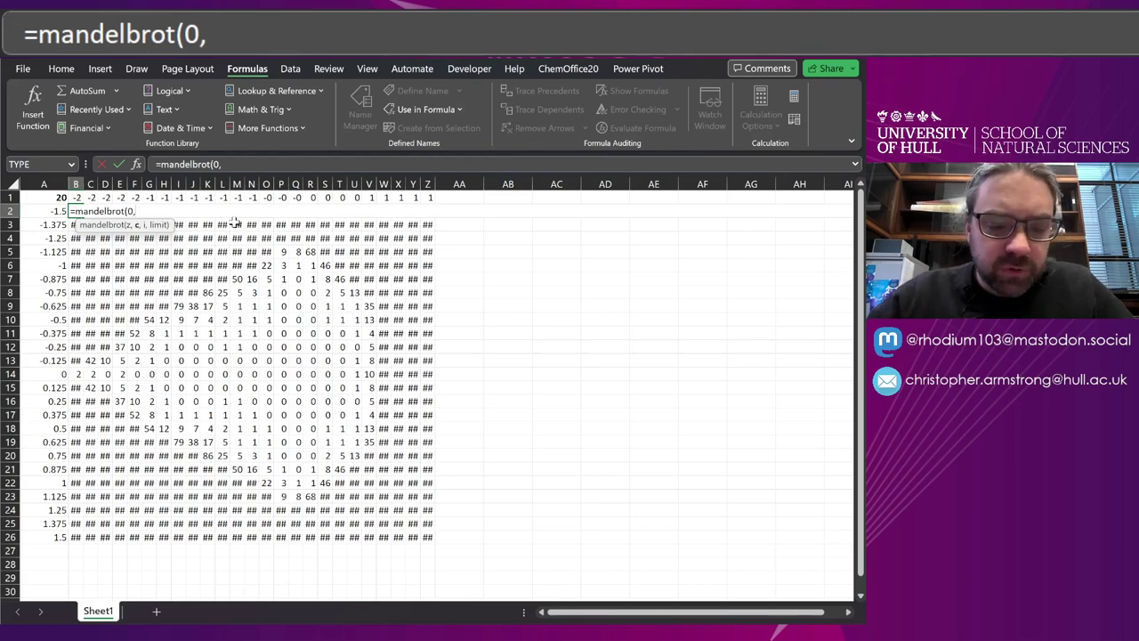
{"action": "type", "text": "COMPLEX("}
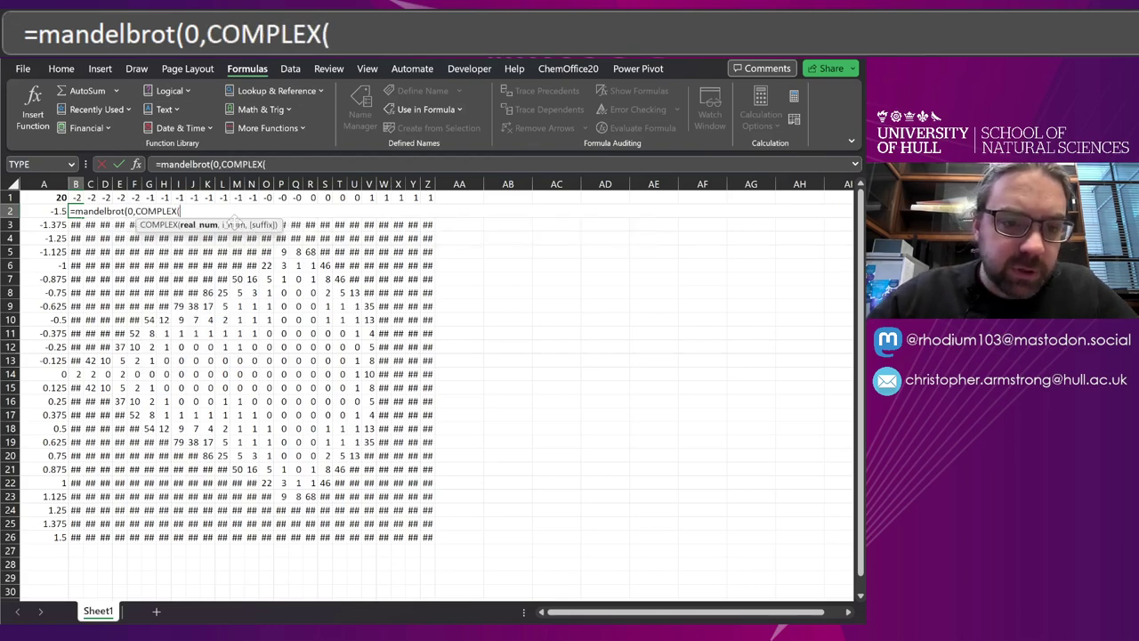
{"action": "left_click", "coordinate": [79, 197]}
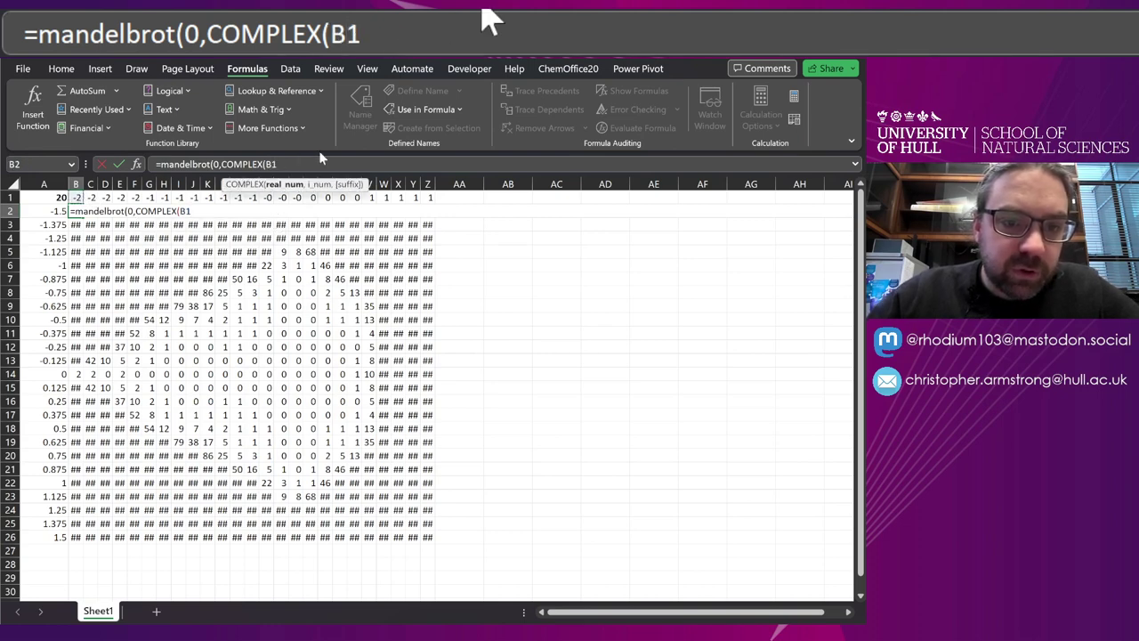
{"action": "key", "text": "F4"}
{"action": "key", "text": "F4"}
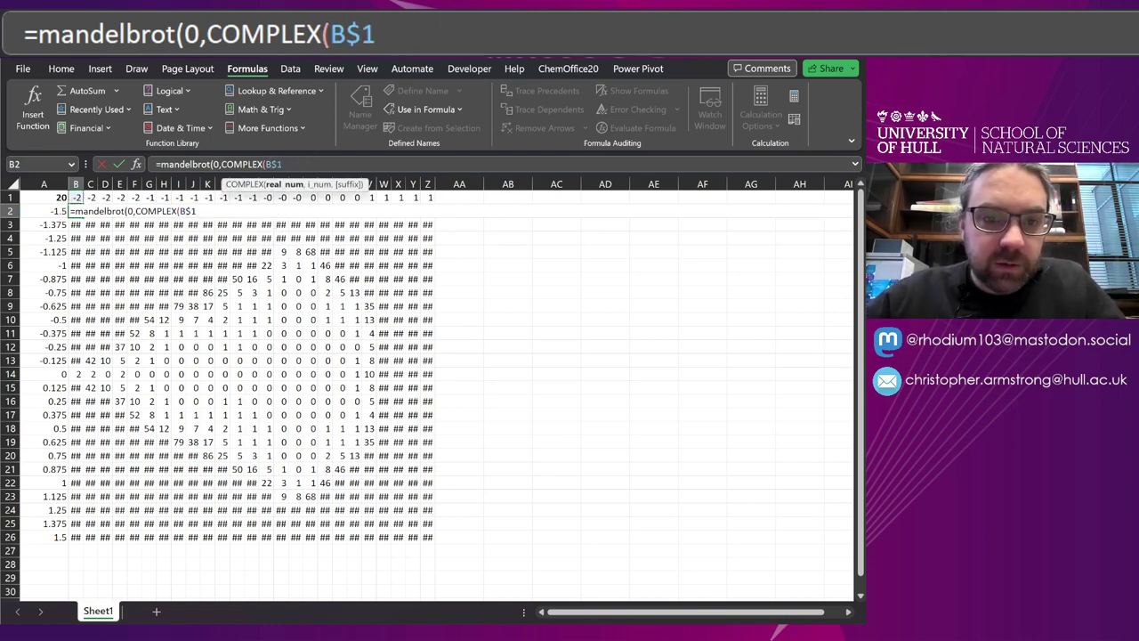
{"action": "type", "text": ","}
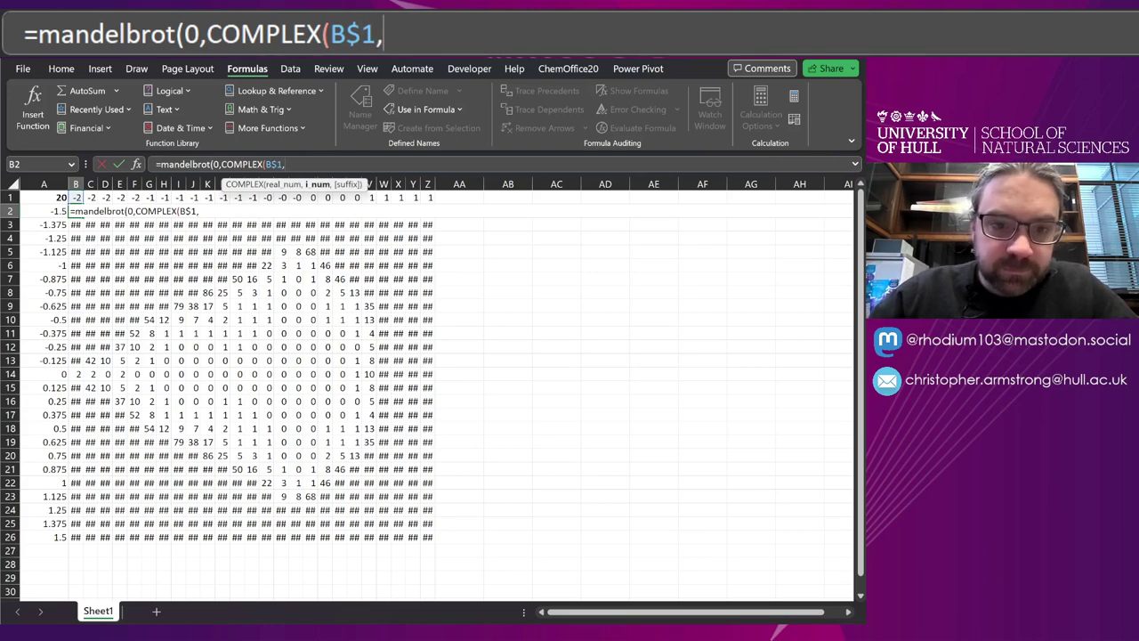
{"action": "left_click", "coordinate": [55, 211]}
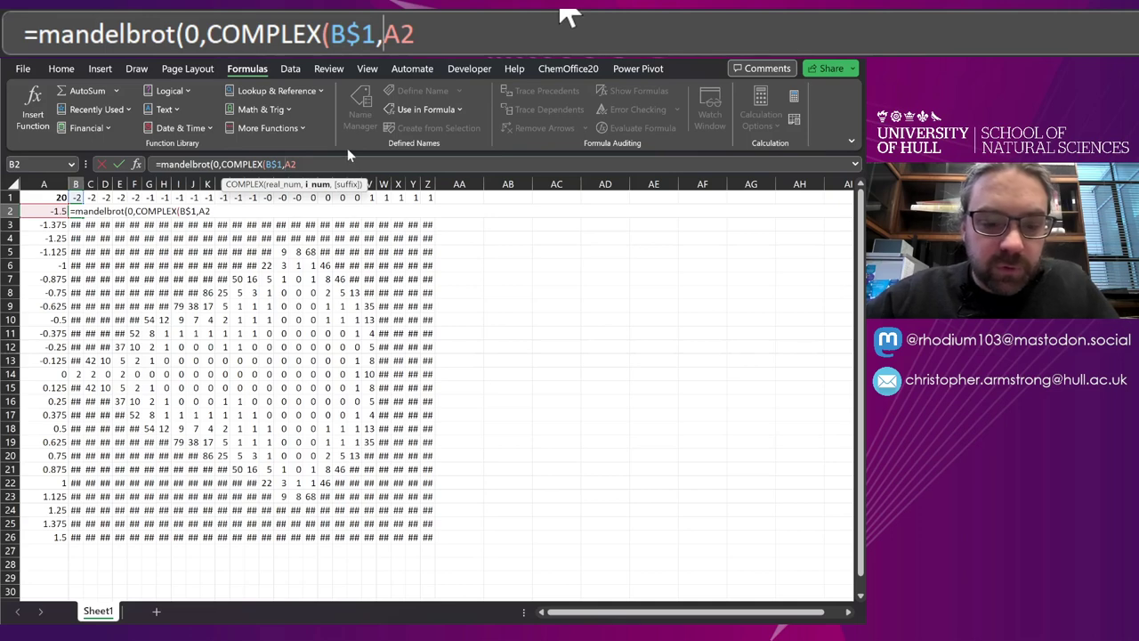
{"action": "key", "text": "F4"}
{"action": "key", "text": "F4"}
{"action": "key", "text": "F4"}
Step: Finish the arguments with 0 and absolute $A$1 as the iteration limit, and commit B2
{"action": "type", "text": "),"}
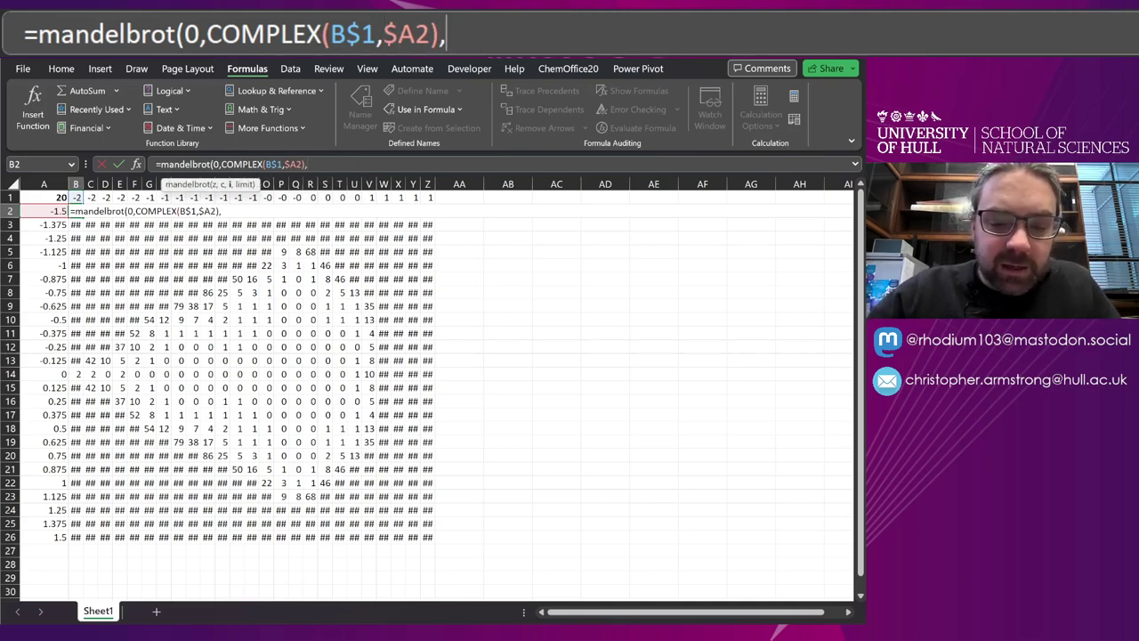
{"action": "type", "text": "1"}
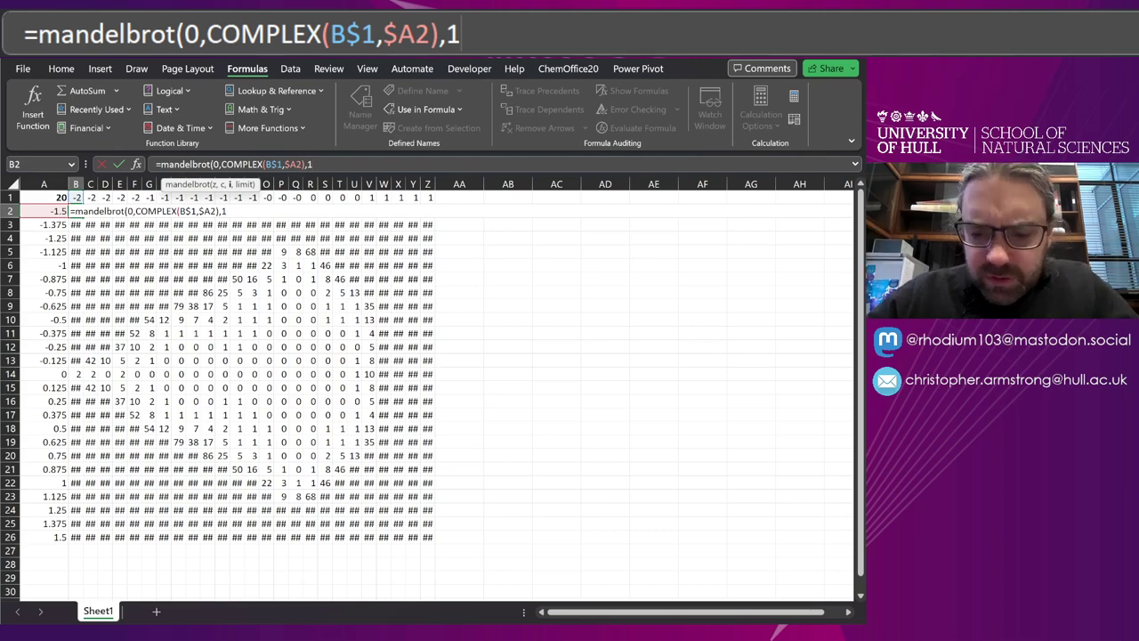
{"action": "key", "text": "BackSpace"}
{"action": "type", "text": "0"}
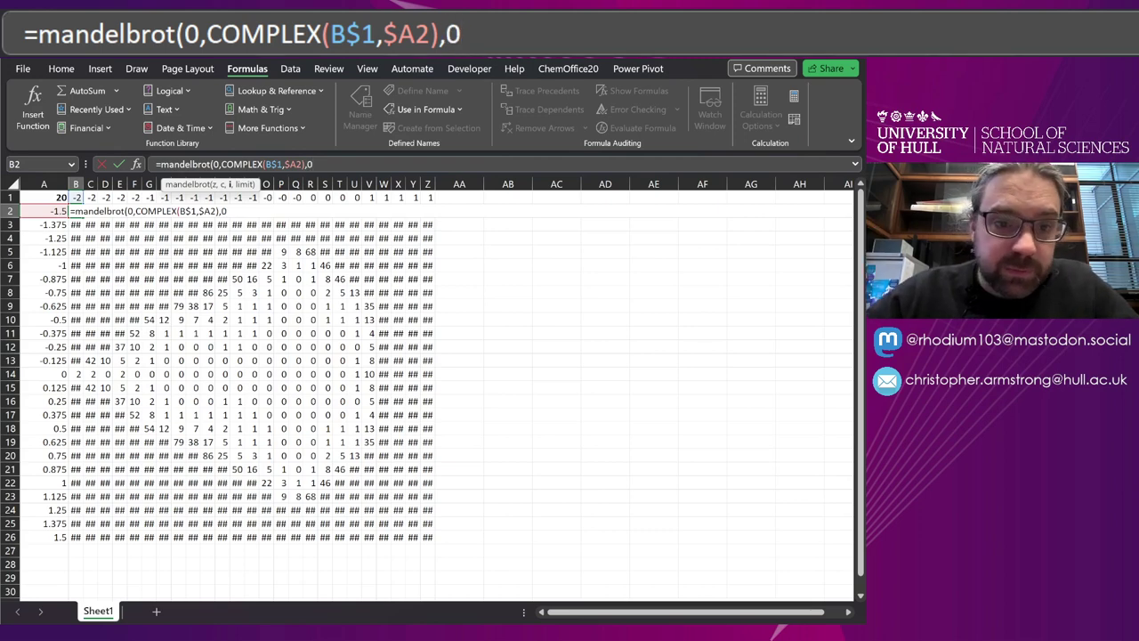
{"action": "type", "text": ","}
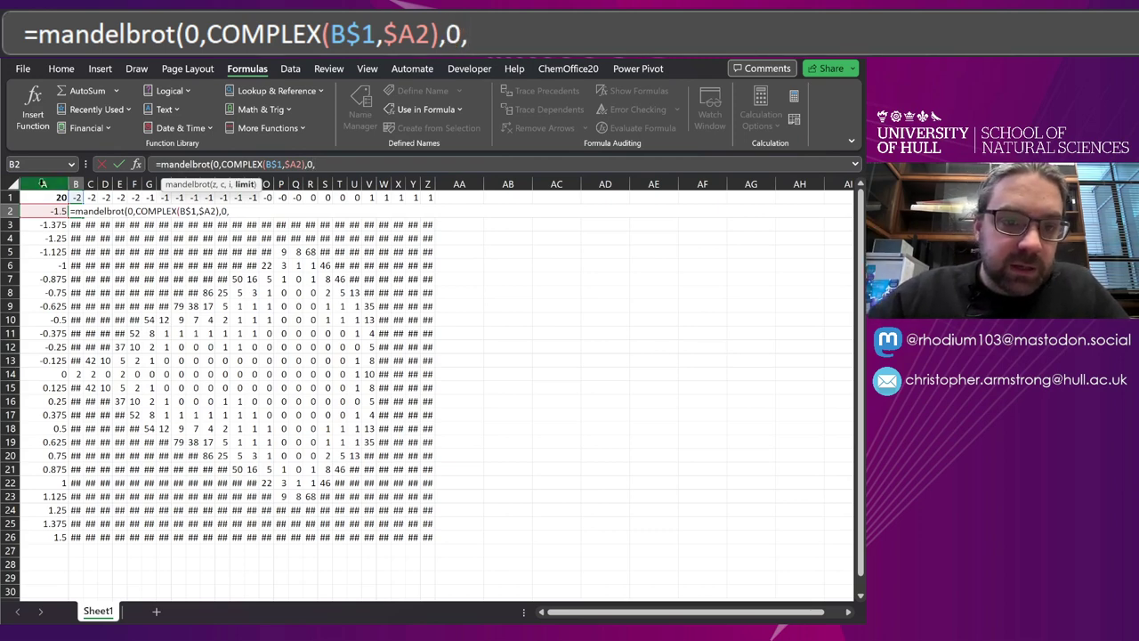
{"action": "left_click", "coordinate": [51, 197]}
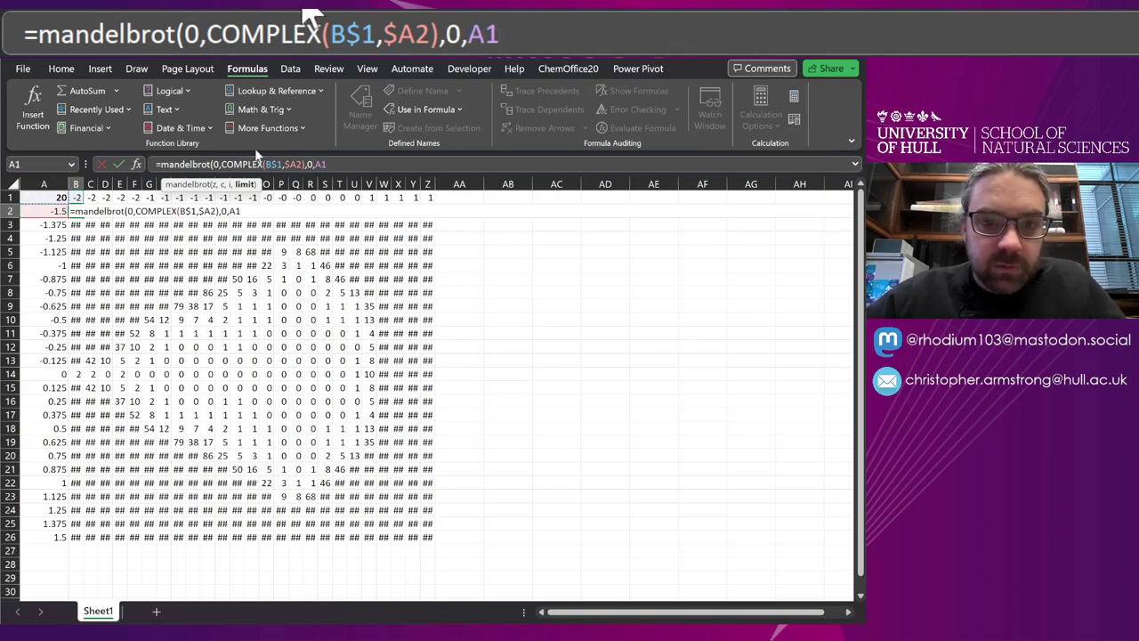
{"action": "key", "text": "F4"}
{"action": "type", "text": ")"}
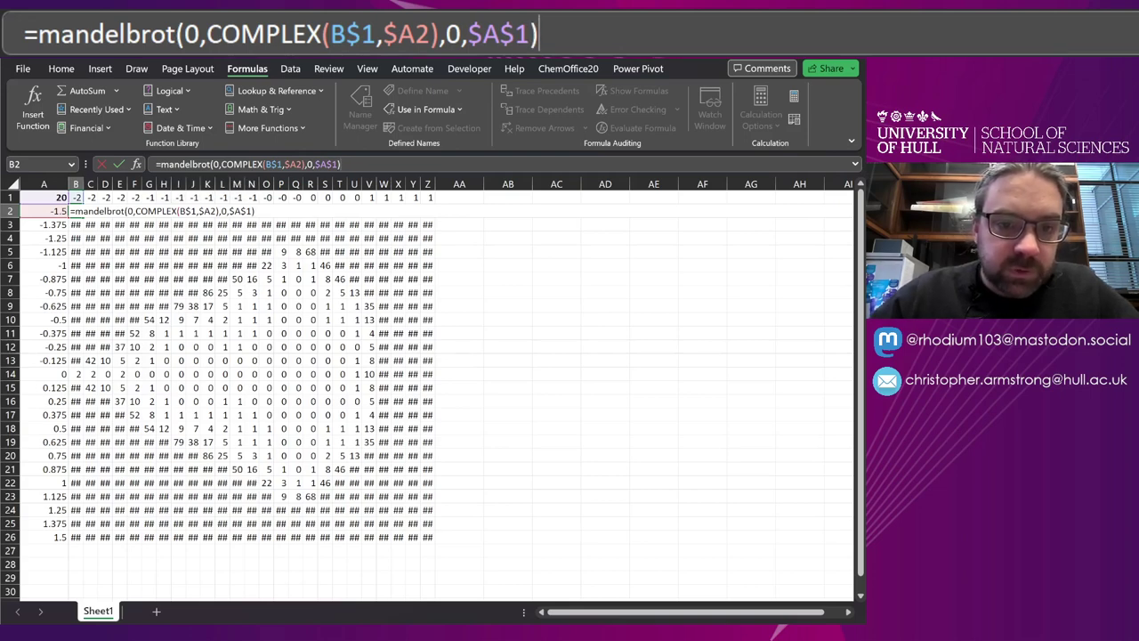
{"action": "key", "text": "Return"}
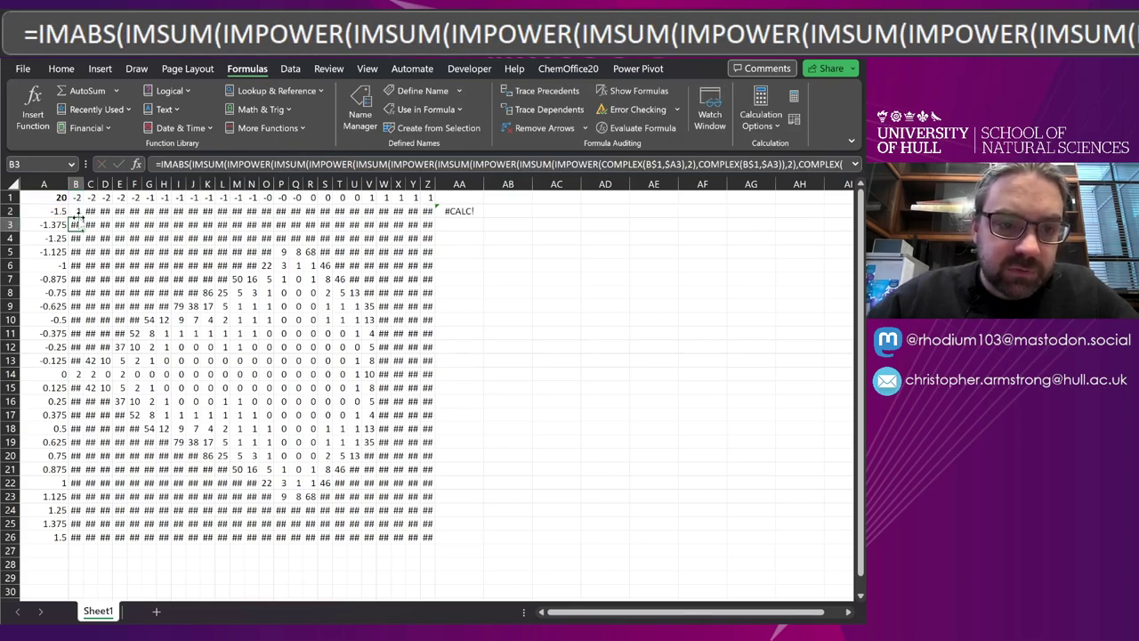
Step: Fill the B2 mandelbrot formula across to Z2 and down to Z26, then select B2:Z26
{"action": "left_click", "coordinate": [78, 212]}
{"action": "left_click_drag", "start_coordinate": [79, 212], "coordinate": [444, 215]}
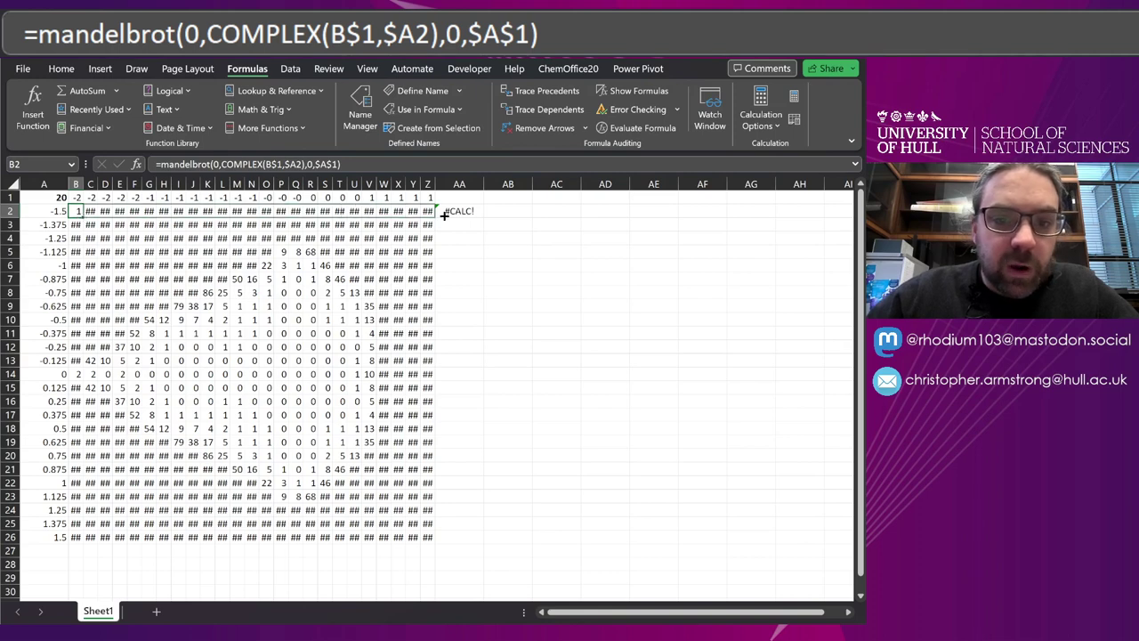
{"action": "left_click", "coordinate": [78, 210]}
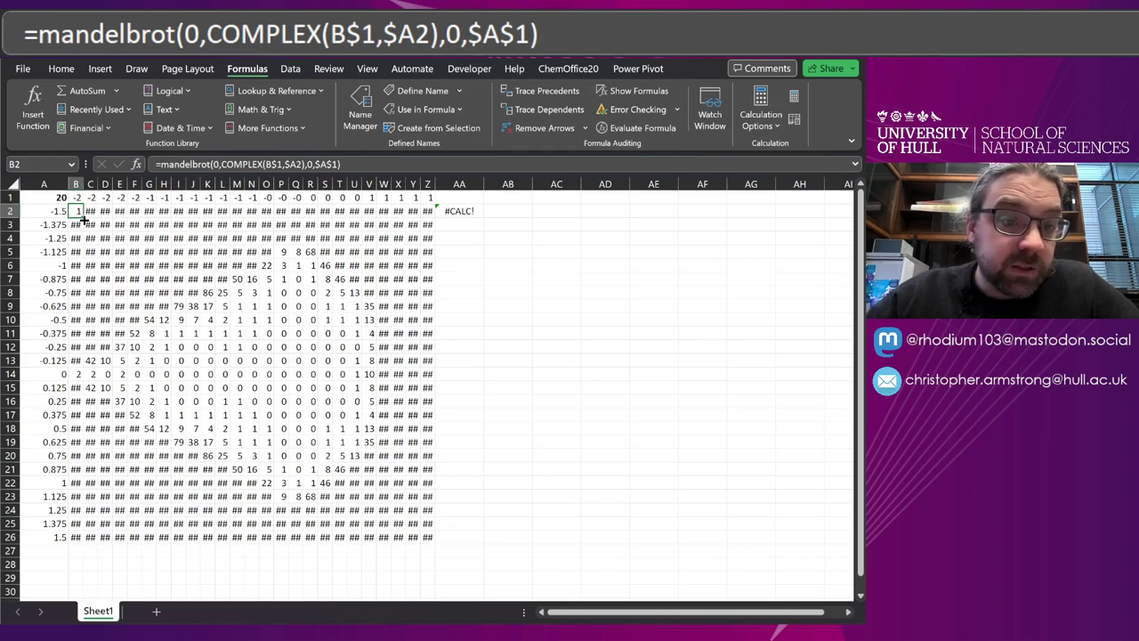
{"action": "mouse_move", "coordinate": [82, 219]}
{"action": "left_mouse_down"}
{"action": "mouse_move", "coordinate": [436, 219]}
{"action": "mouse_move", "coordinate": [426, 540]}
{"action": "left_mouse_up"}
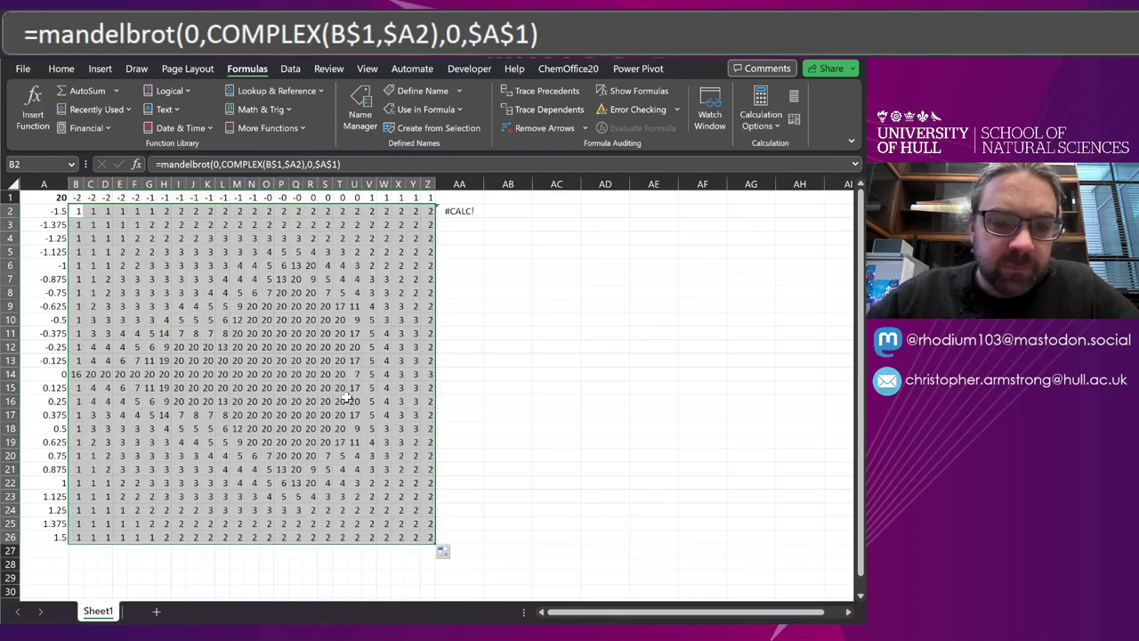
{"action": "left_click", "coordinate": [279, 306]}
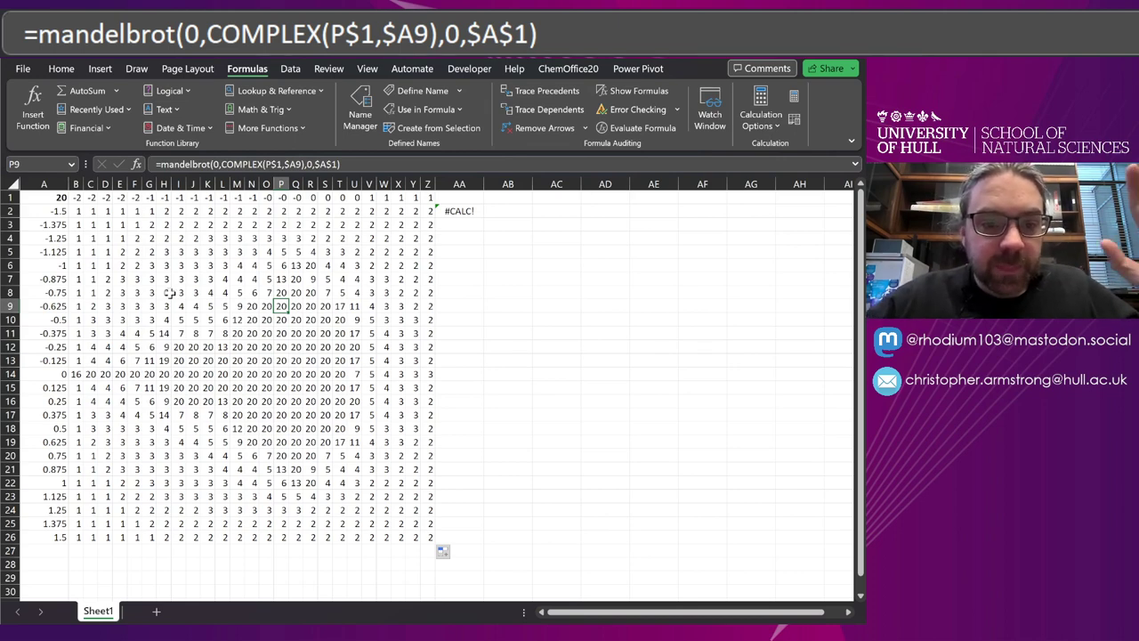
{"action": "left_click_drag", "start_coordinate": [78, 211], "coordinate": [431, 538]}
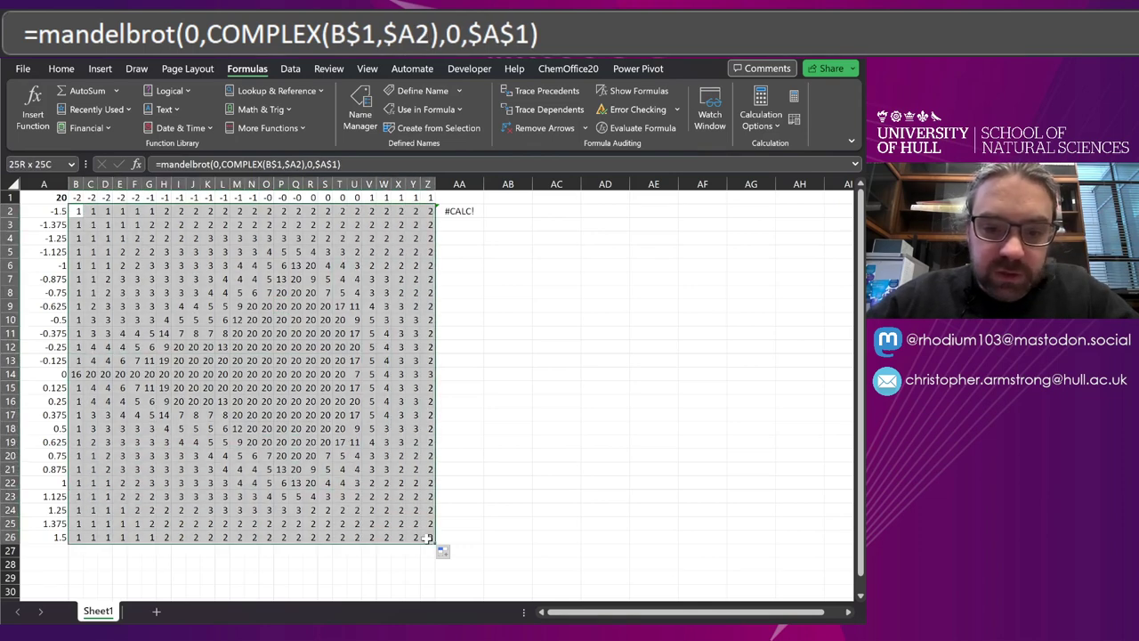
{"action": "left_click", "coordinate": [72, 71]}
Step: Add an Equal To conditional format filling cells equal to $A$1 with solid black
{"action": "left_click", "coordinate": [566, 92]}
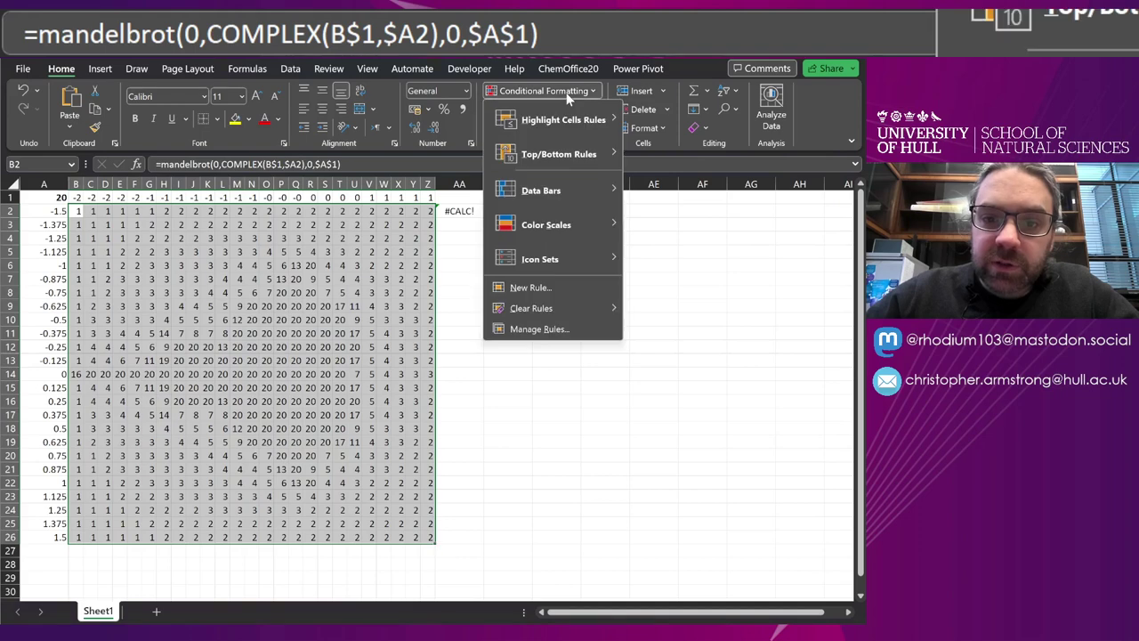
{"action": "mouse_move", "coordinate": [609, 128]}
{"action": "left_click", "coordinate": [703, 221]}
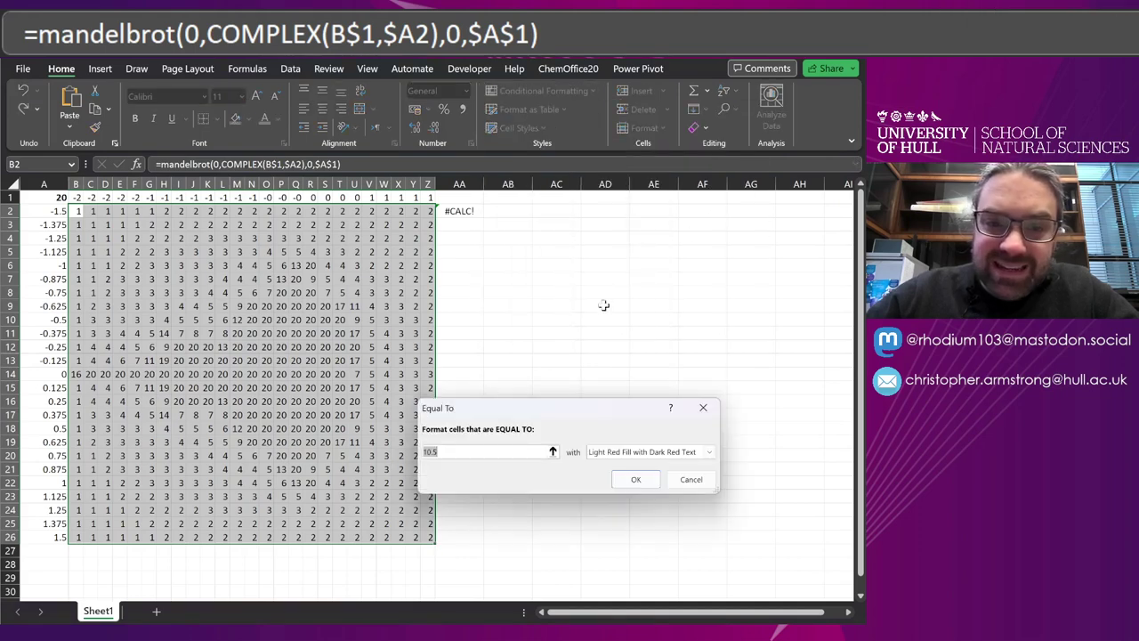
{"action": "key", "text": "BackSpace"}
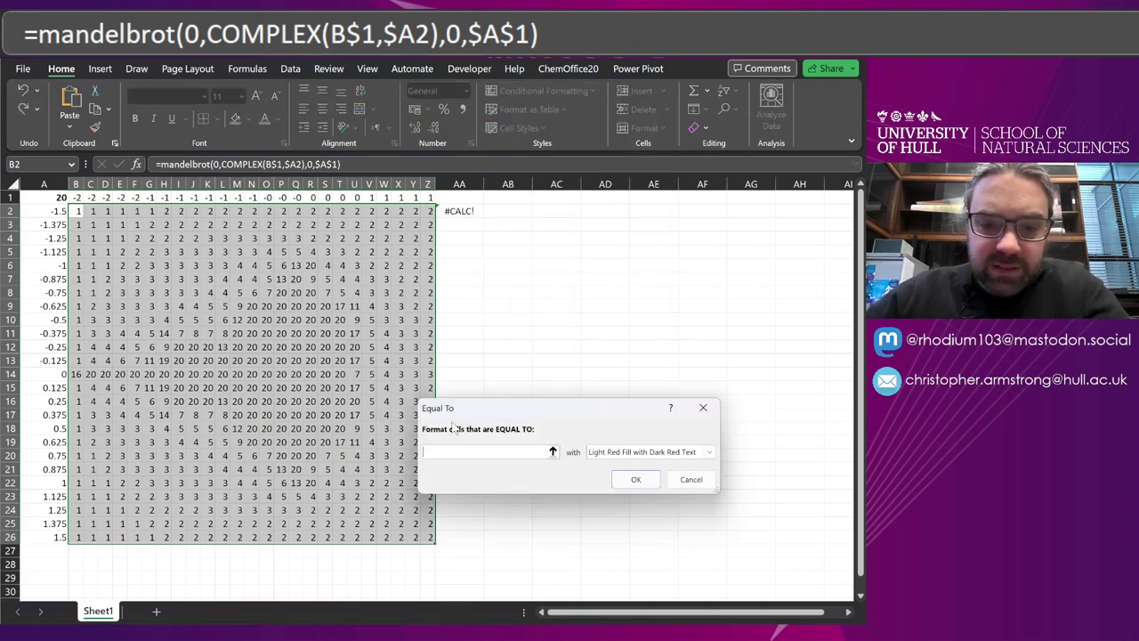
{"action": "left_click", "coordinate": [59, 197]}
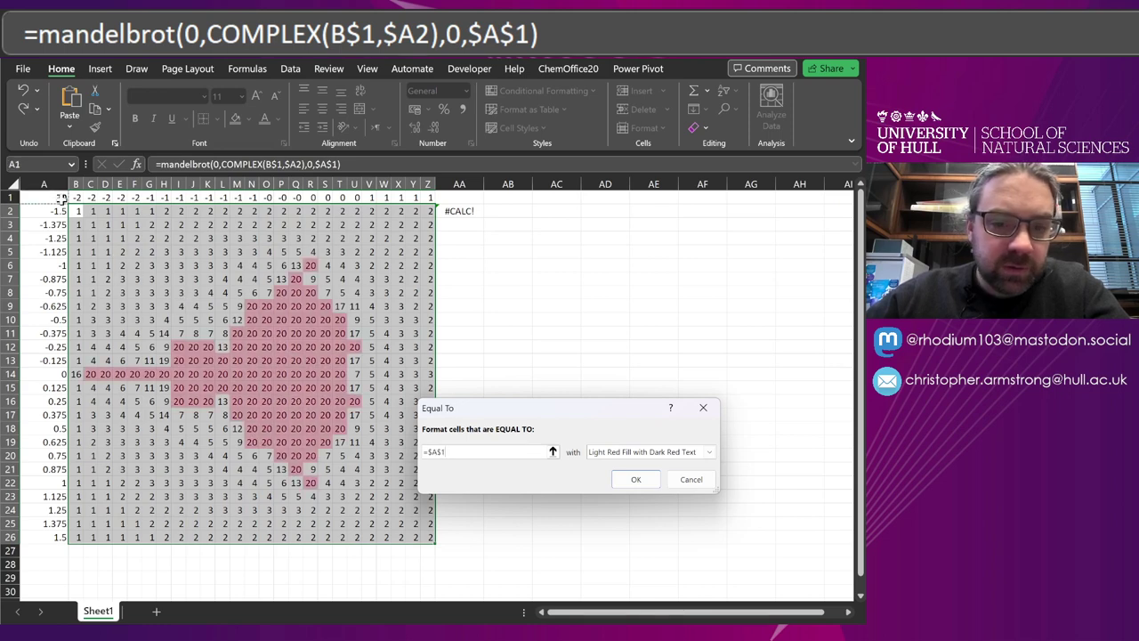
{"action": "left_click", "coordinate": [646, 452]}
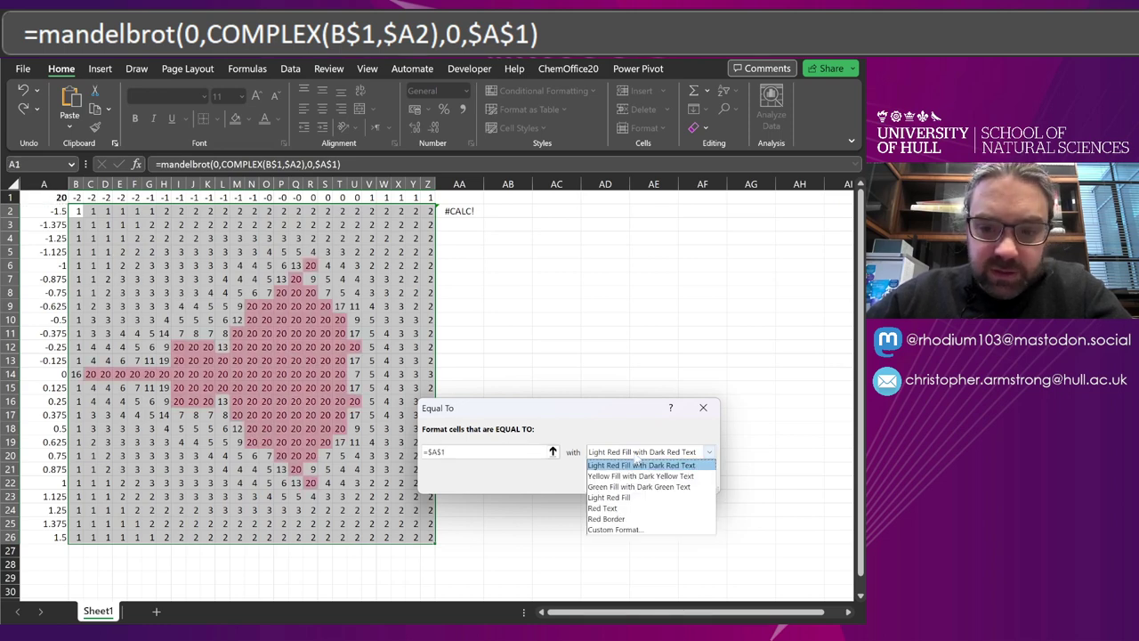
{"action": "left_click", "coordinate": [634, 530]}
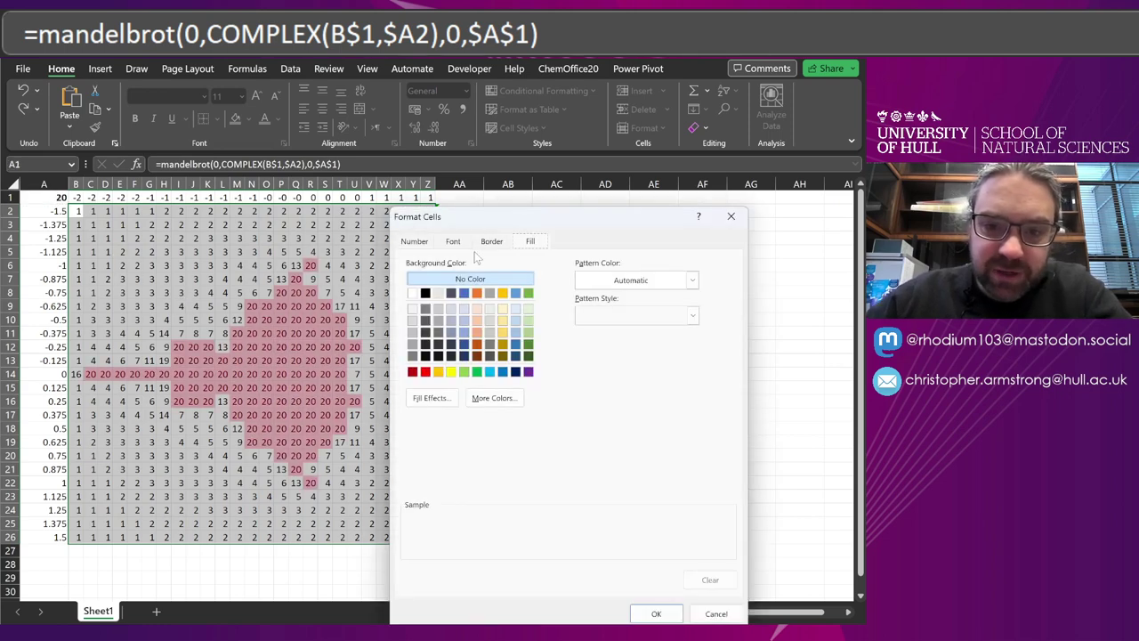
{"action": "left_click", "coordinate": [425, 292]}
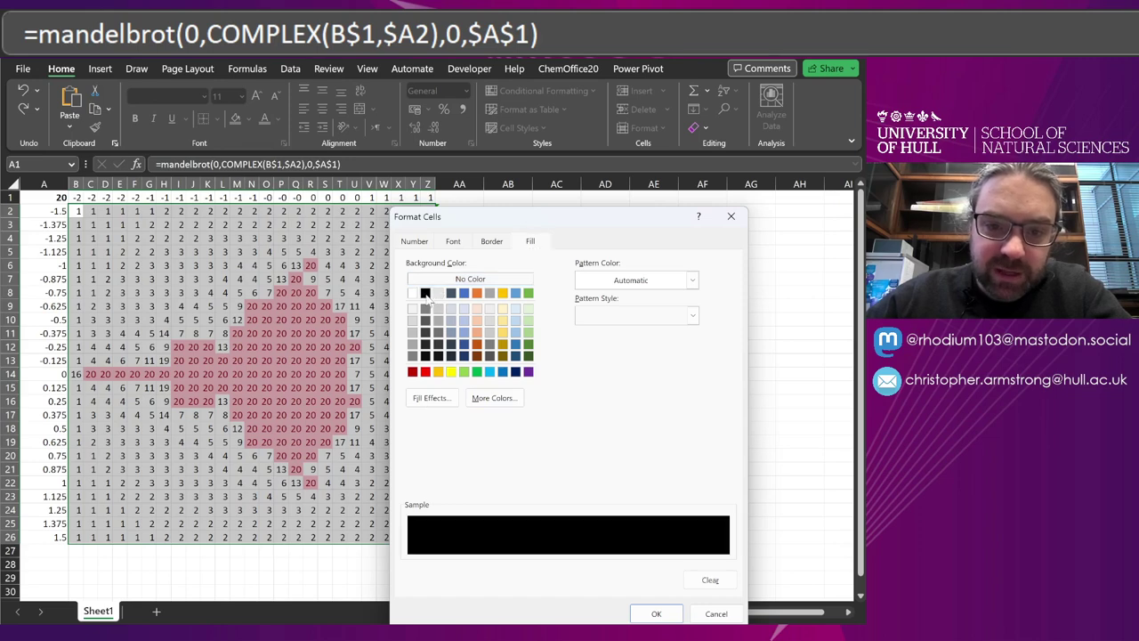
{"action": "left_click", "coordinate": [656, 614]}
{"action": "left_click", "coordinate": [634, 479]}
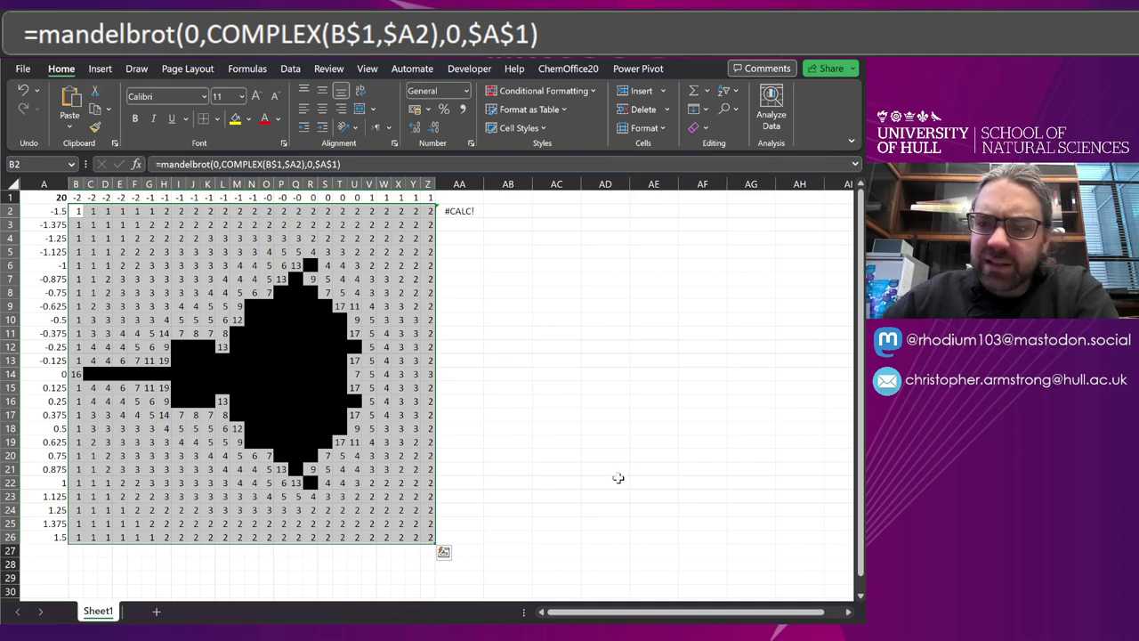
Step: Apply a Green-Yellow-Red colour scale and order it below the black equal-to-limit rule
{"action": "left_click", "coordinate": [541, 90]}
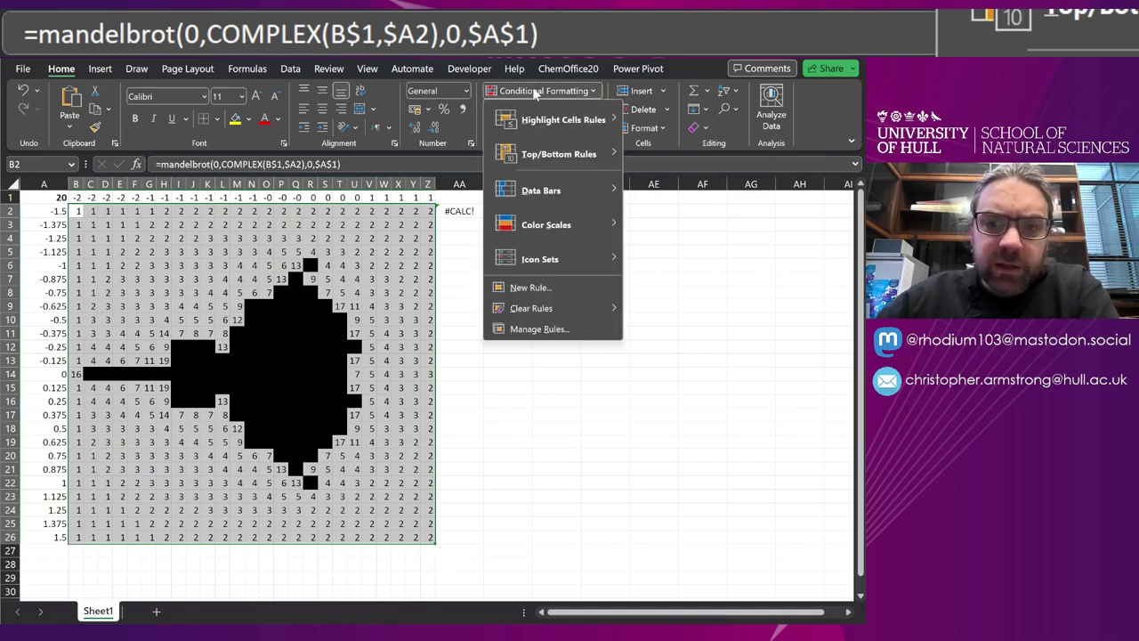
{"action": "mouse_move", "coordinate": [555, 224]}
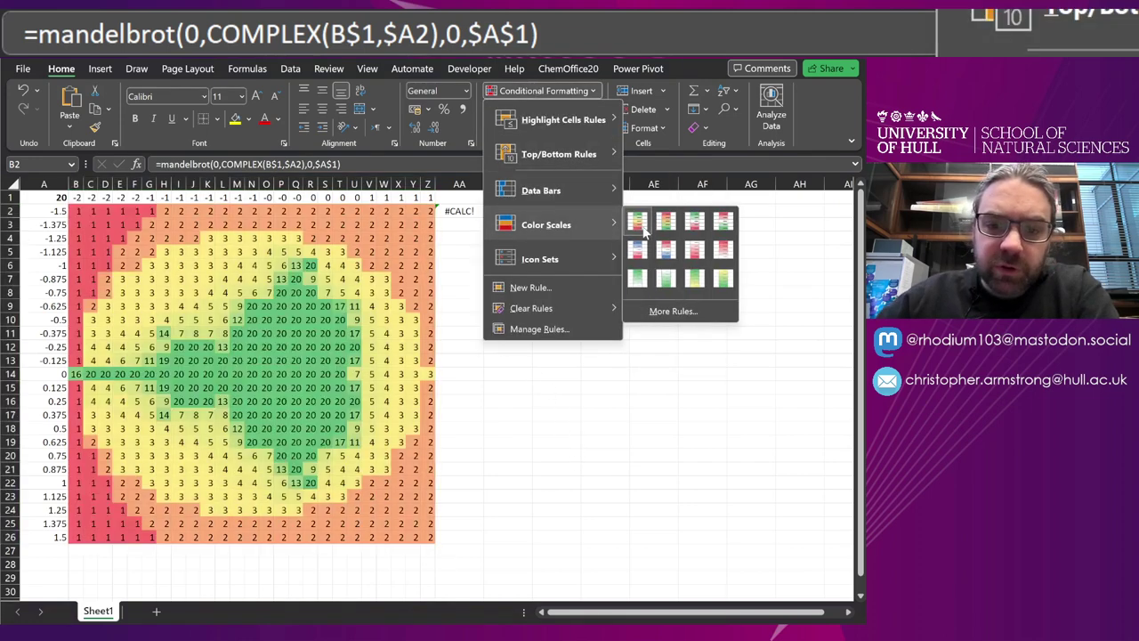
{"action": "left_click", "coordinate": [644, 231]}
{"action": "left_click", "coordinate": [541, 90]}
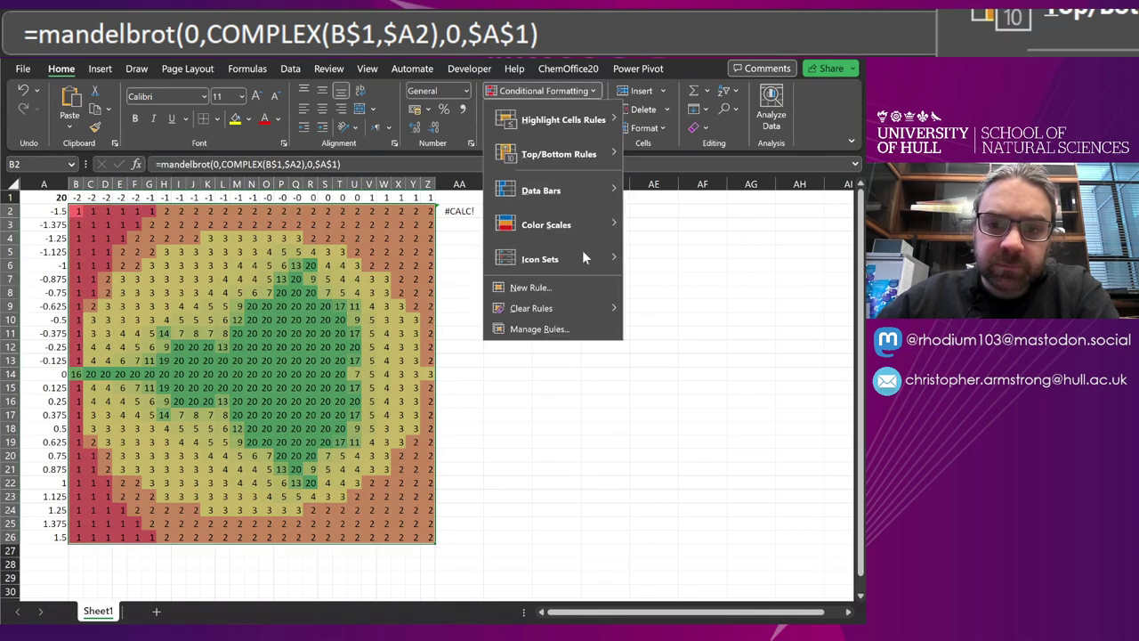
{"action": "left_click", "coordinate": [545, 328]}
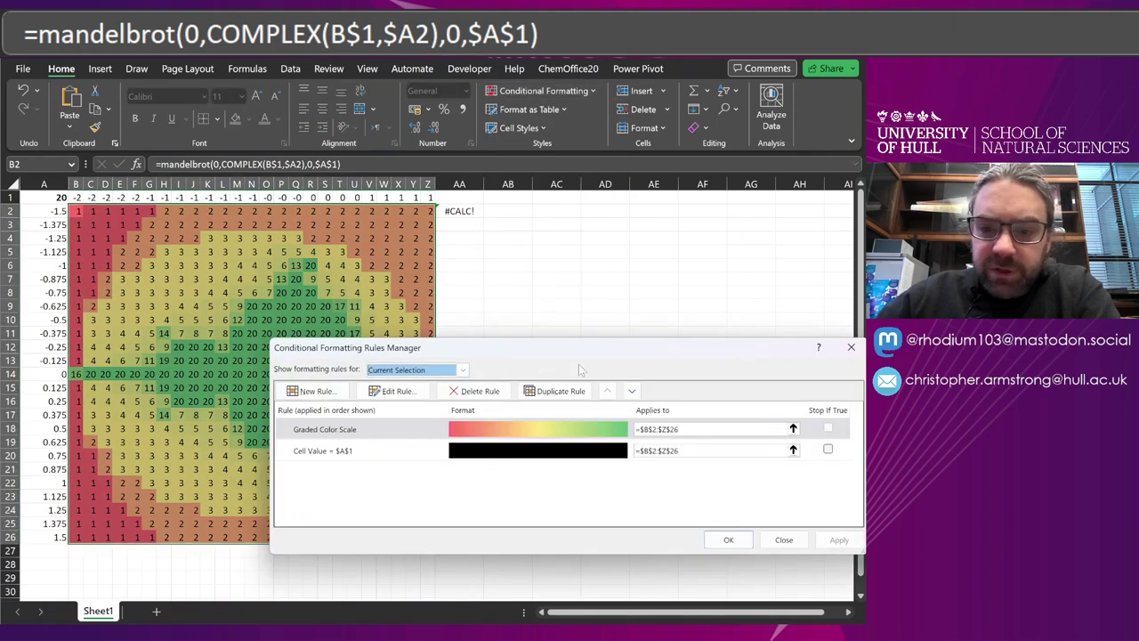
{"action": "left_click", "coordinate": [632, 390]}
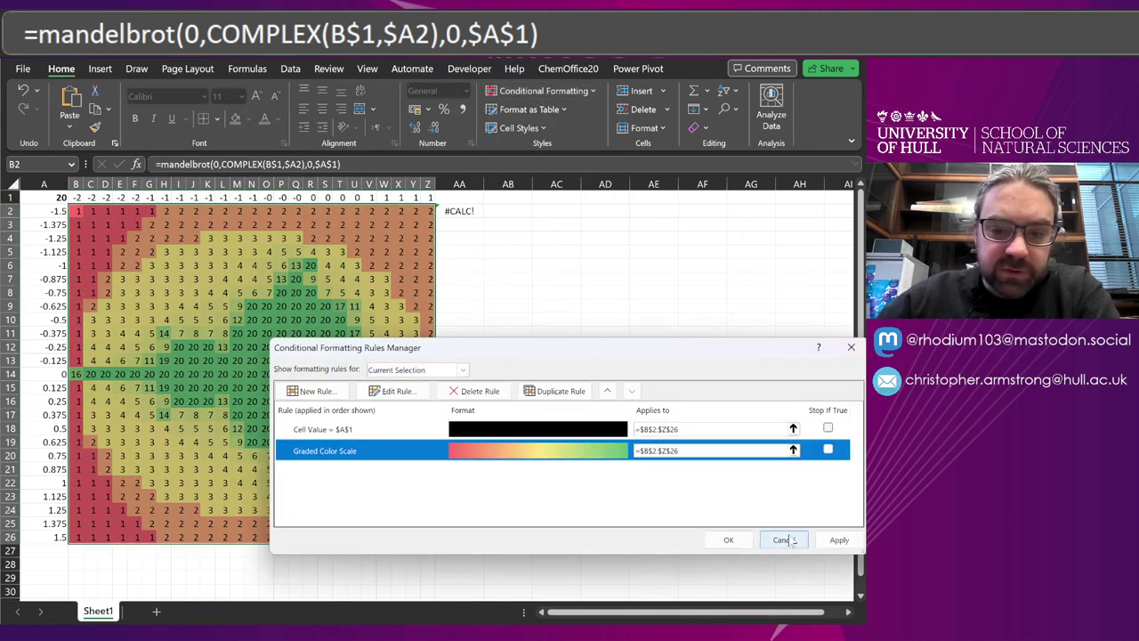
{"action": "left_click", "coordinate": [838, 541]}
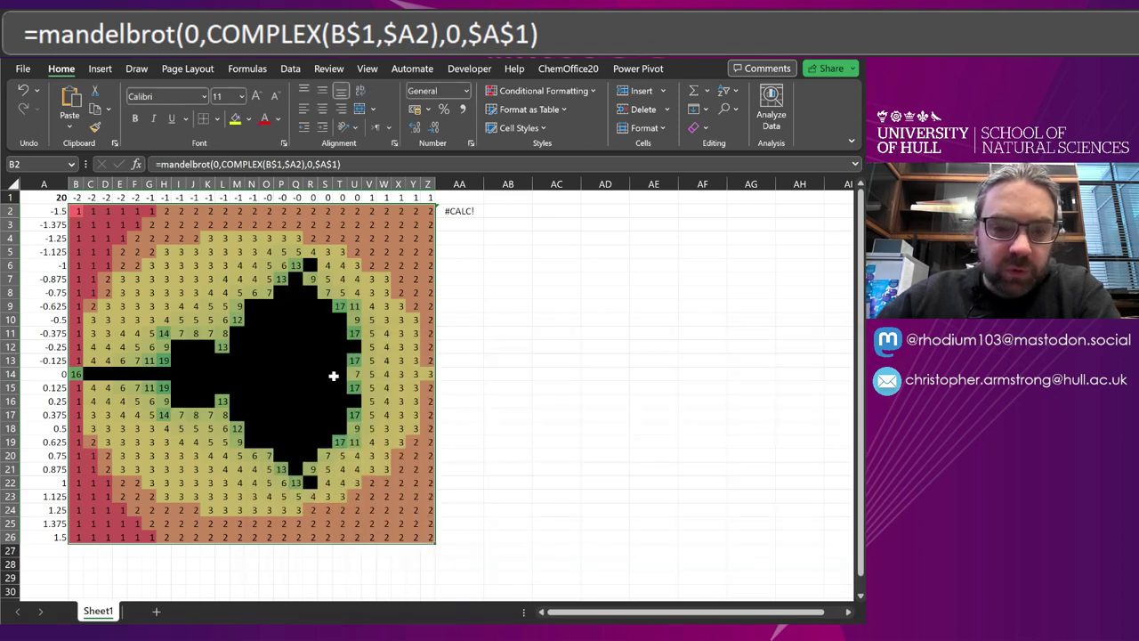
{"action": "left_click", "coordinate": [729, 539]}
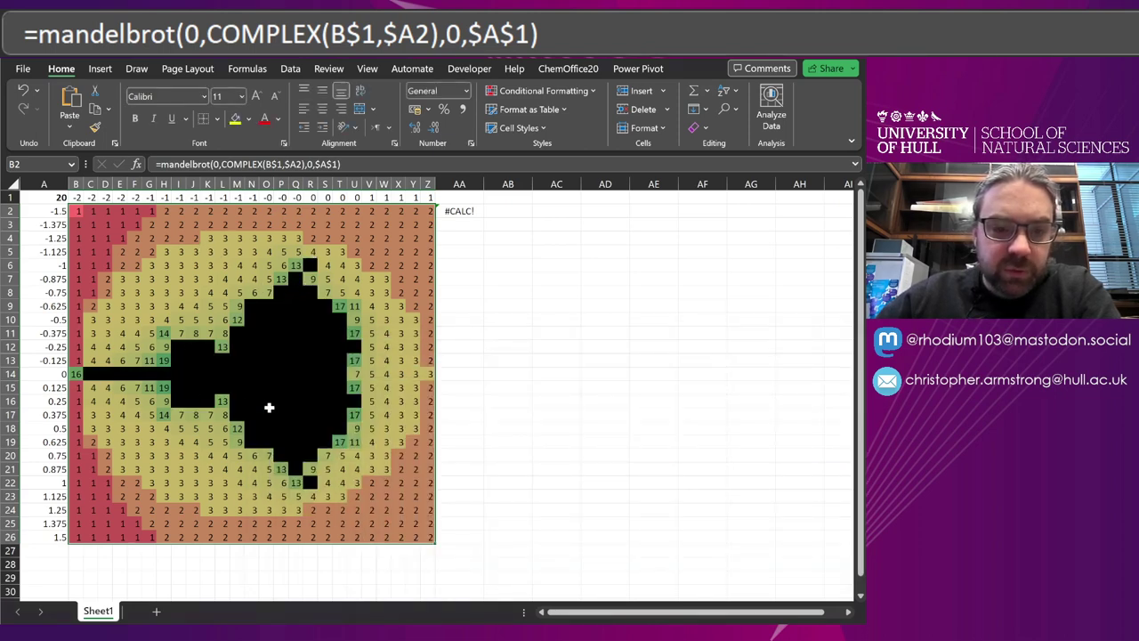
Step: Select the B2:Z26 grid and paste the copied formula over it
{"action": "left_click", "coordinate": [356, 401]}
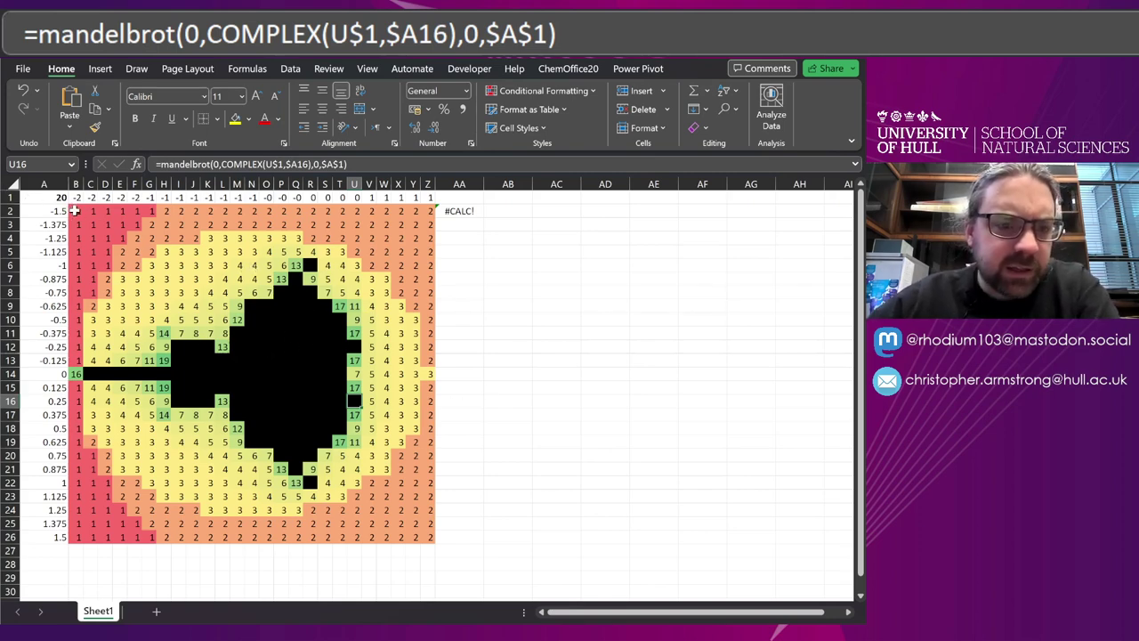
{"action": "left_click_drag", "start_coordinate": [78, 211], "coordinate": [432, 536]}
{"action": "key", "text": "ctrl+v"}
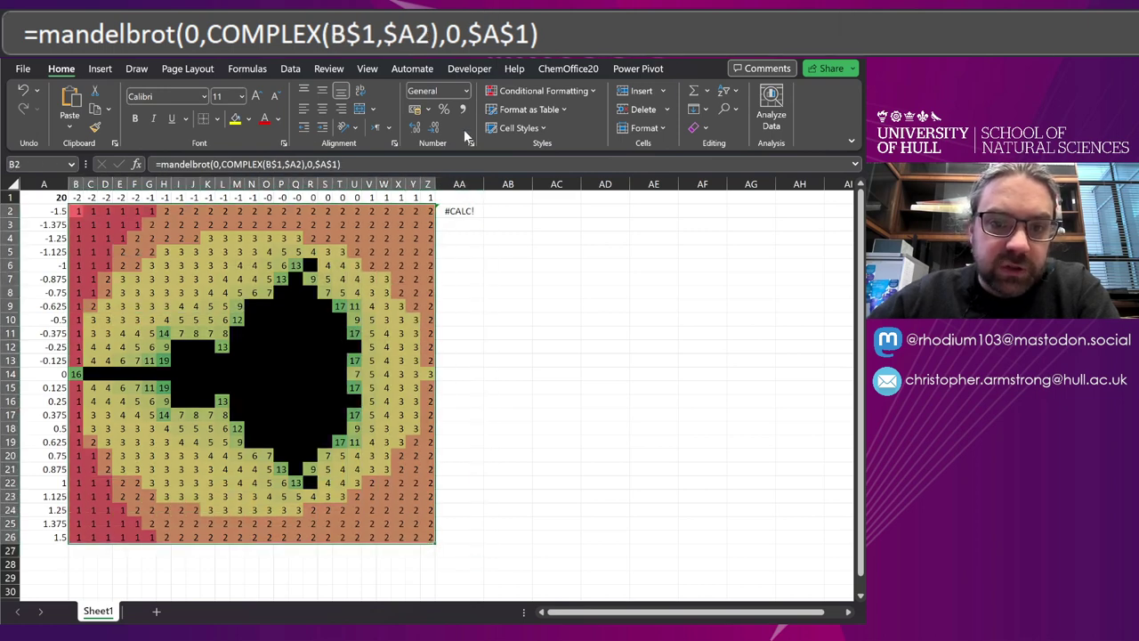
Step: Apply the custom number format ;;; to the grid so its counts are hidden
{"action": "left_click", "coordinate": [471, 143]}
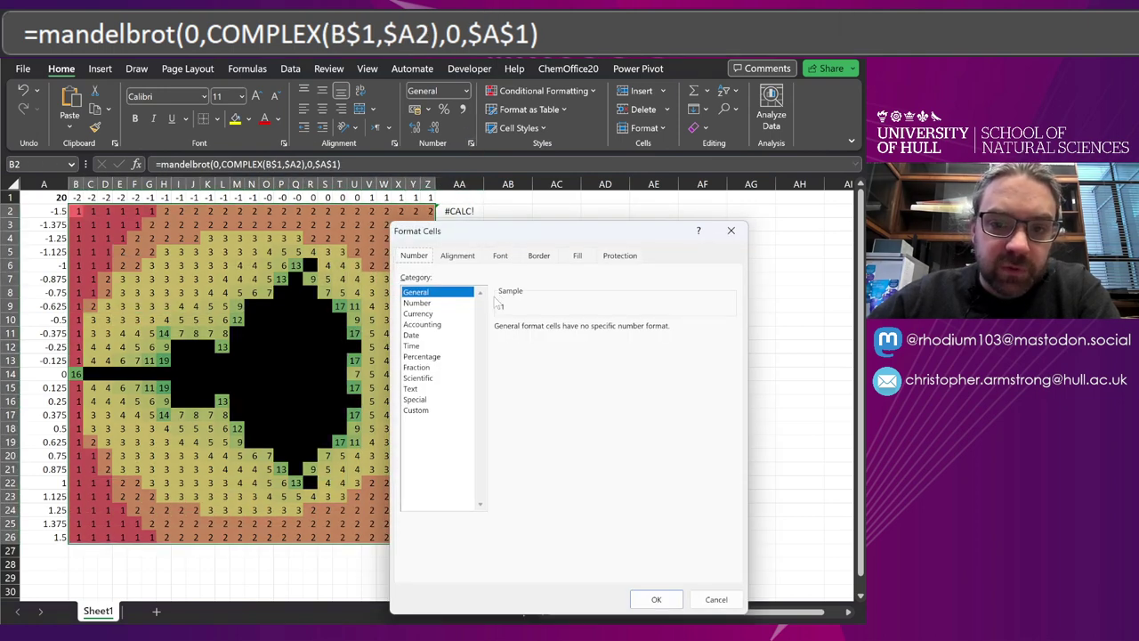
{"action": "left_click", "coordinate": [430, 411]}
{"action": "type", "text": ";;;"}
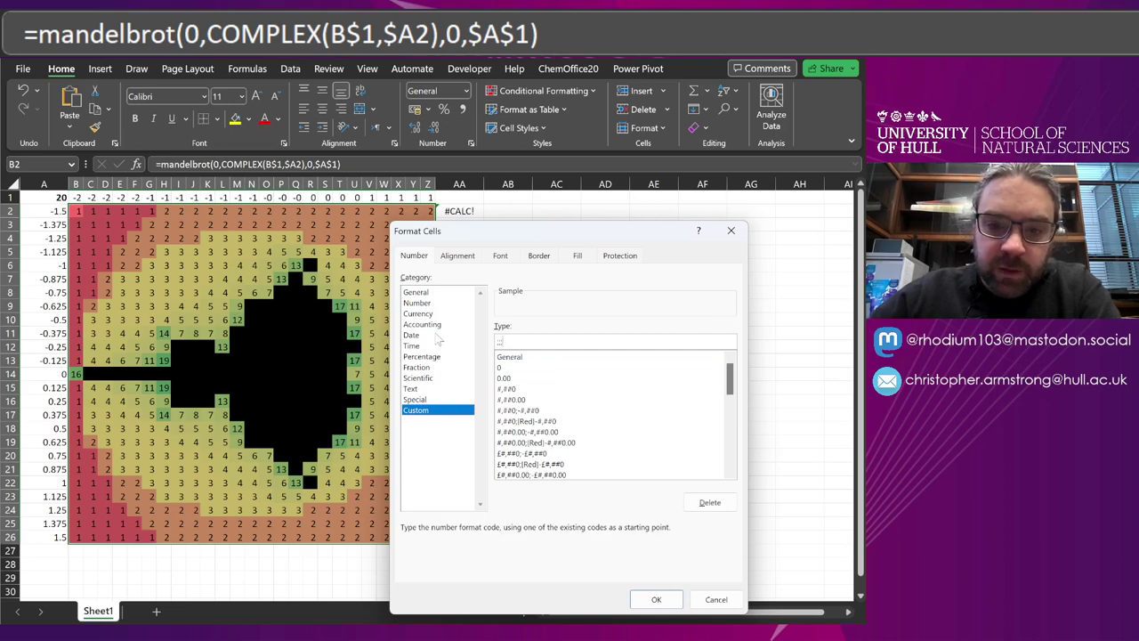
{"action": "left_click", "coordinate": [658, 600]}
{"action": "left_click", "coordinate": [562, 384]}
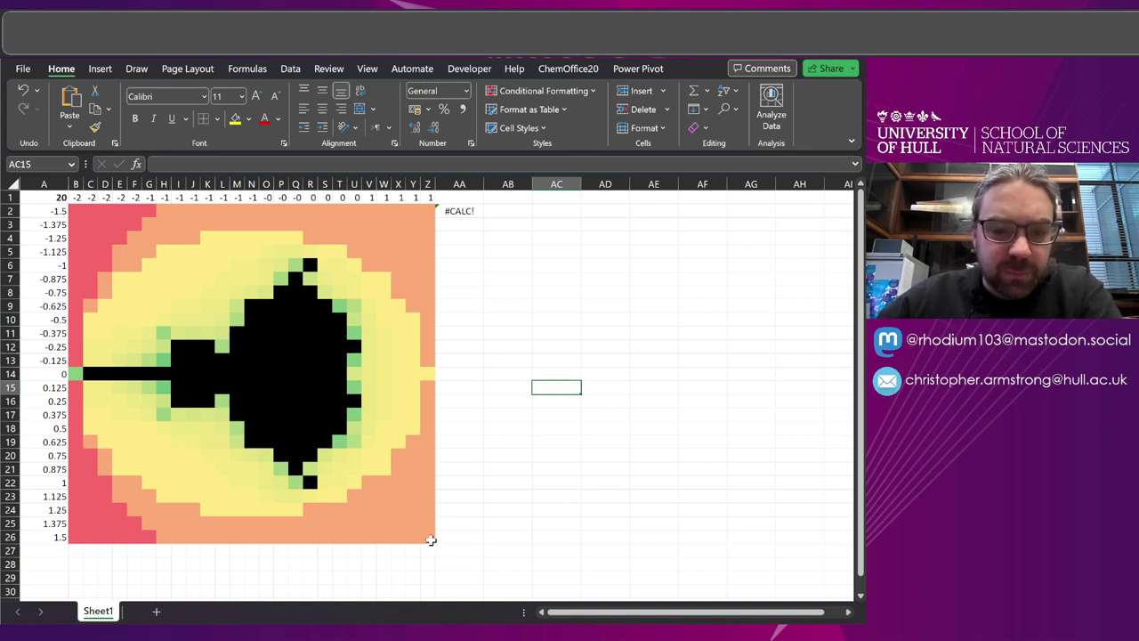
Step: Set the A1 iteration limit to 50, then 100, and view the mandelbrot LAMBDA in AA2
{"action": "left_click", "coordinate": [43, 197]}
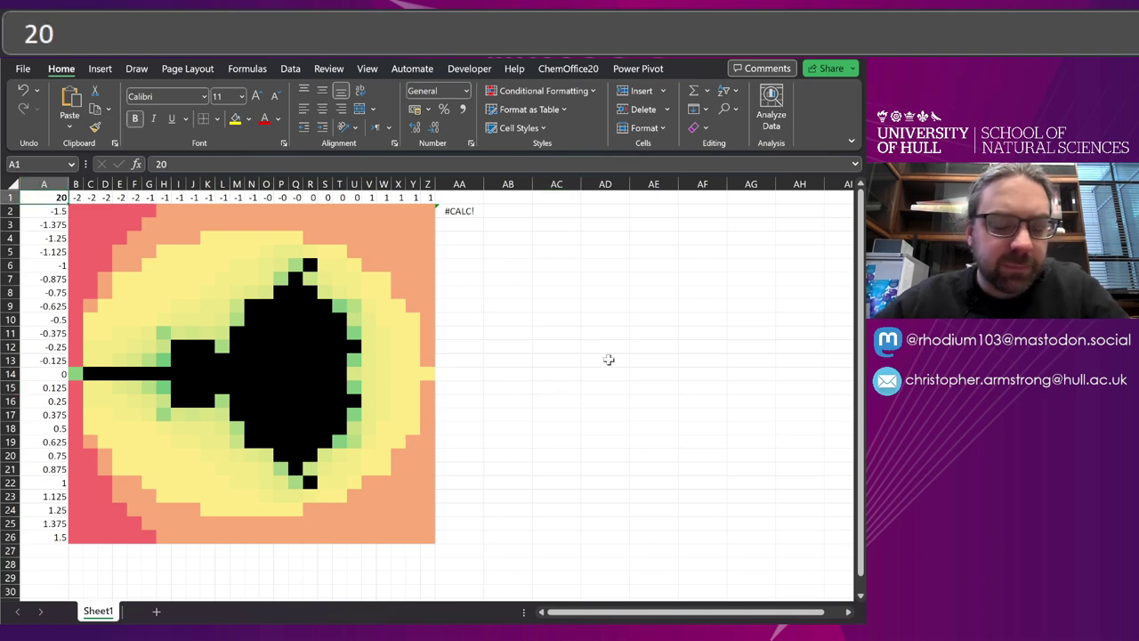
{"action": "type", "text": "50"}
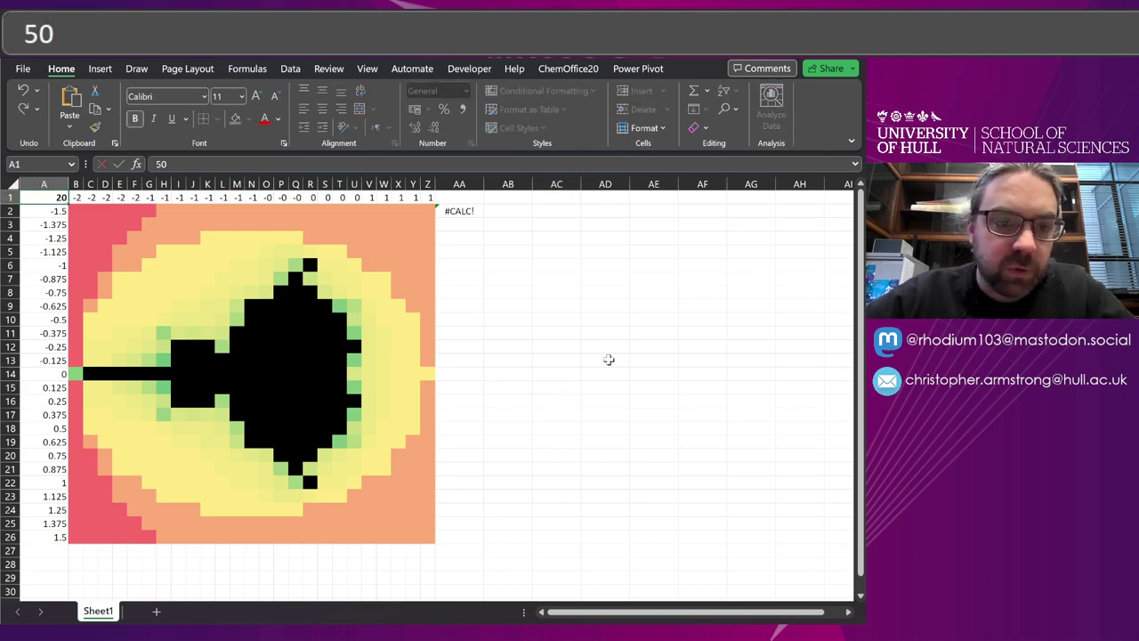
{"action": "key", "text": "Return"}
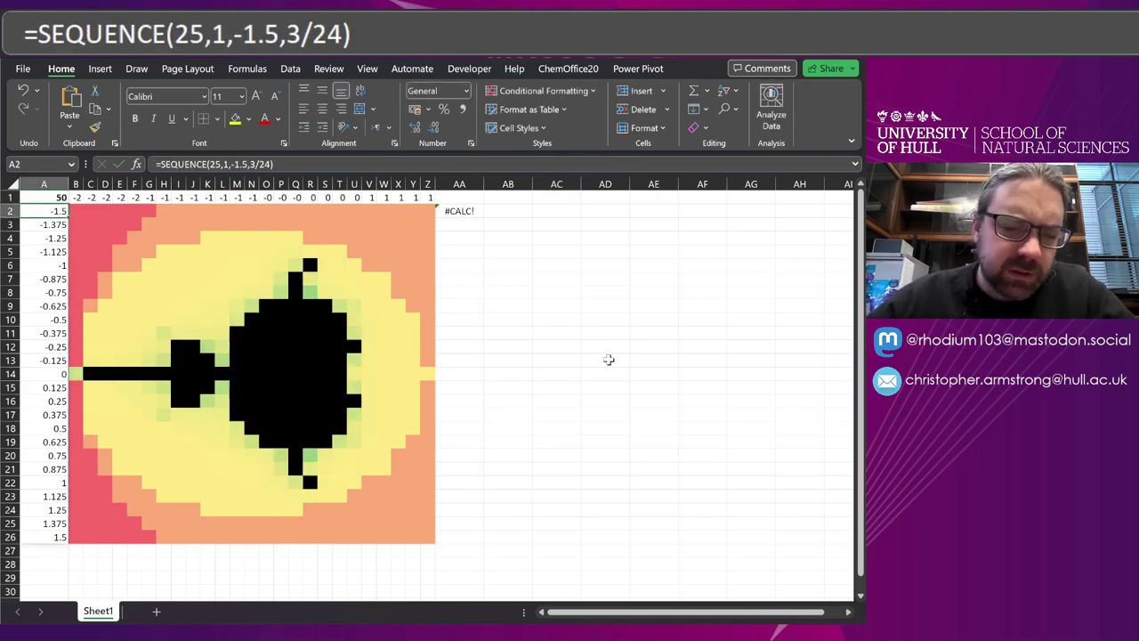
{"action": "key", "text": "Up"}
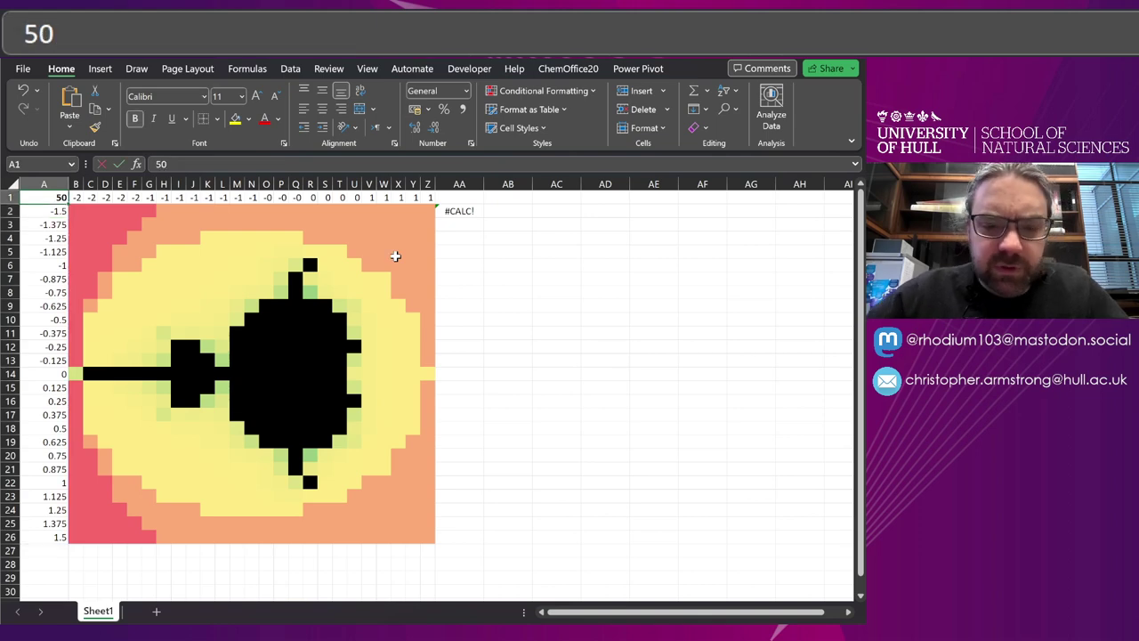
{"action": "type", "text": "100"}
{"action": "key", "text": "Return"}
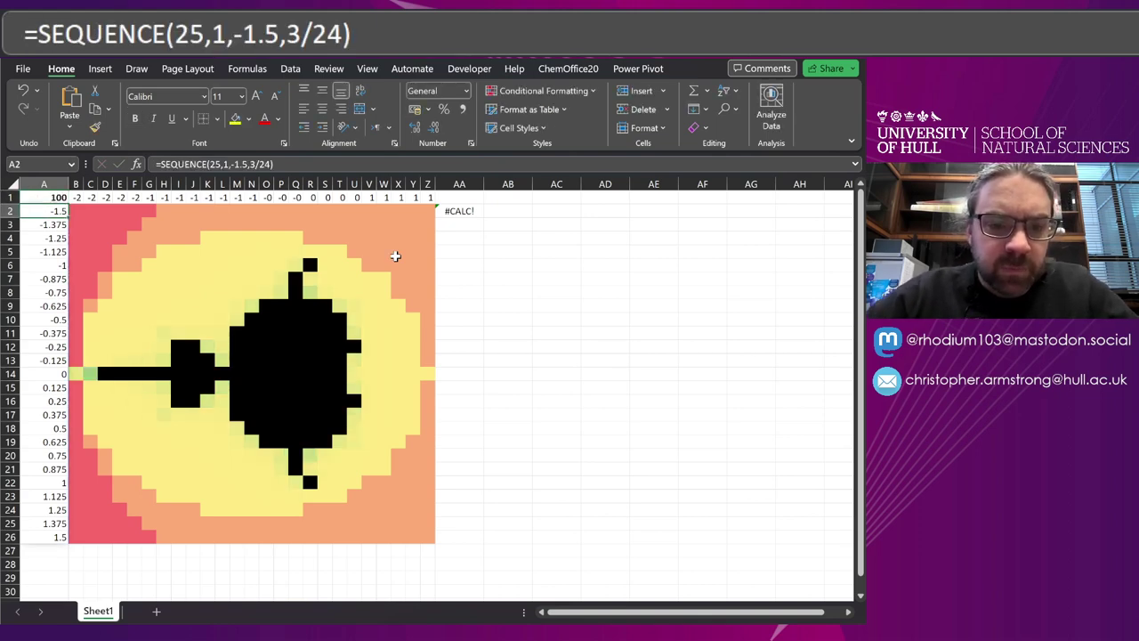
{"action": "key", "text": "Up"}
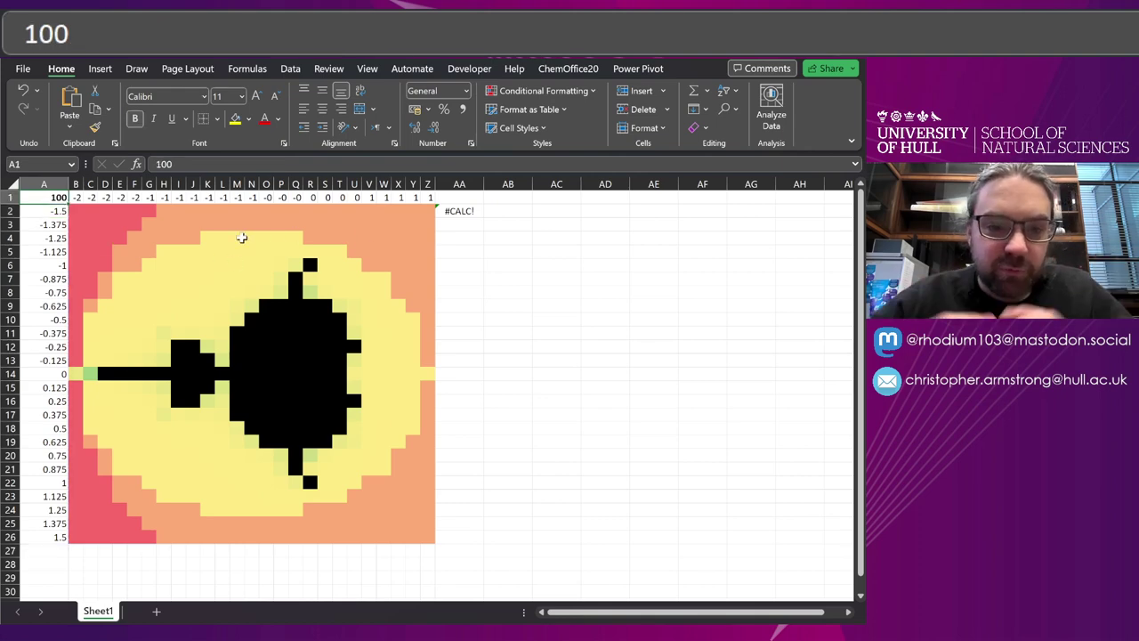
{"action": "left_click", "coordinate": [463, 210]}
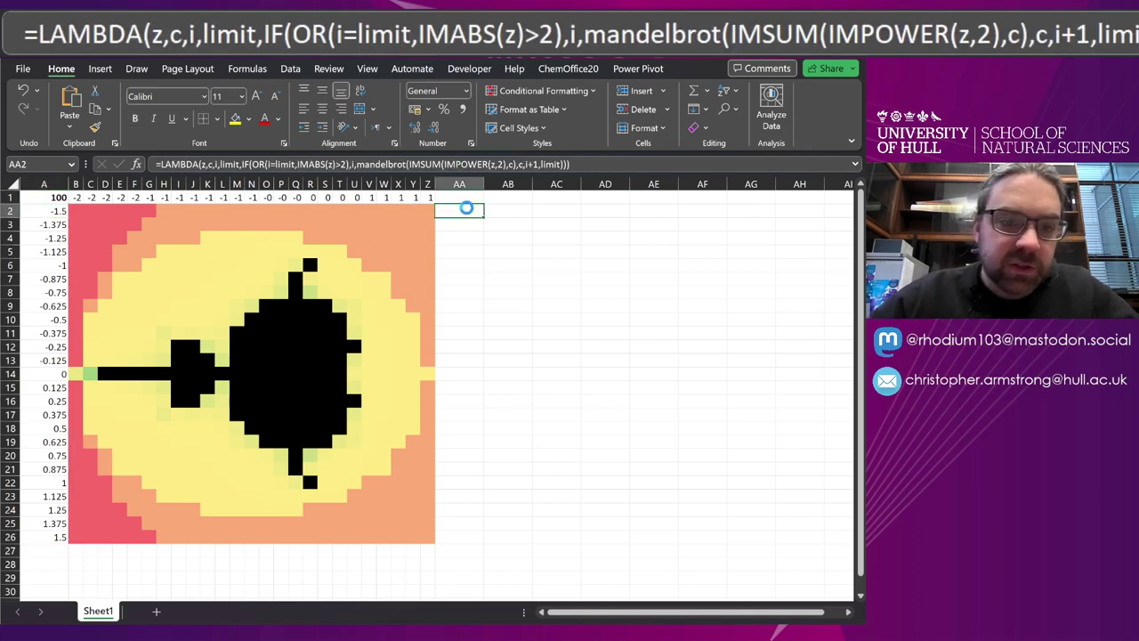
Step: Change the B1 formula to =SEQUENCE(1,50,-2,3/50)
{"action": "left_click", "coordinate": [78, 197]}
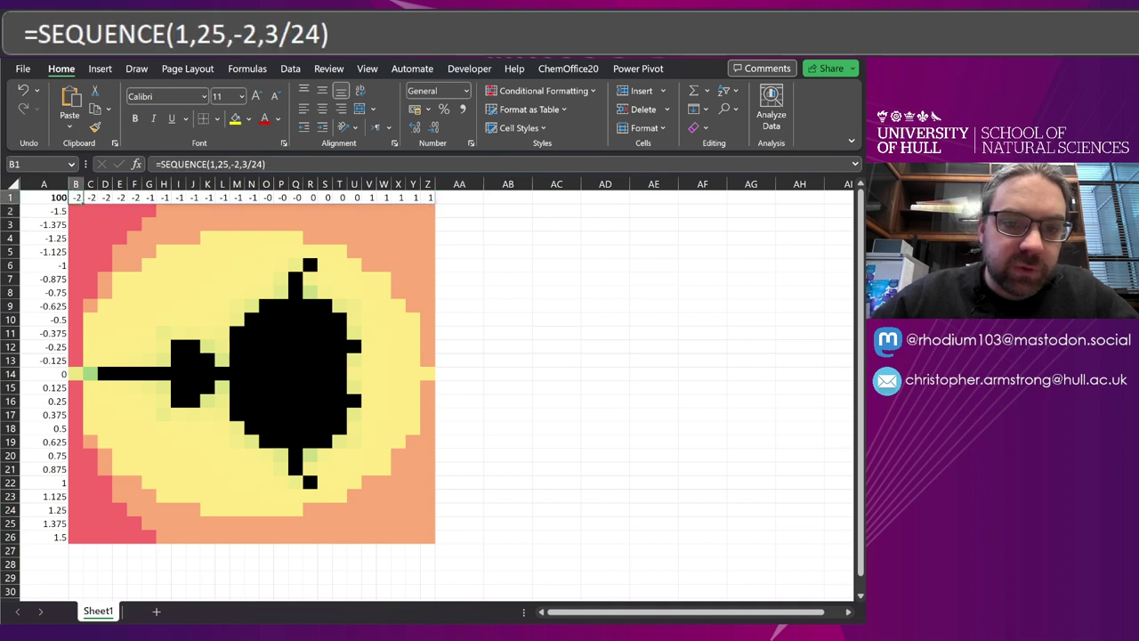
{"action": "left_click", "coordinate": [223, 164]}
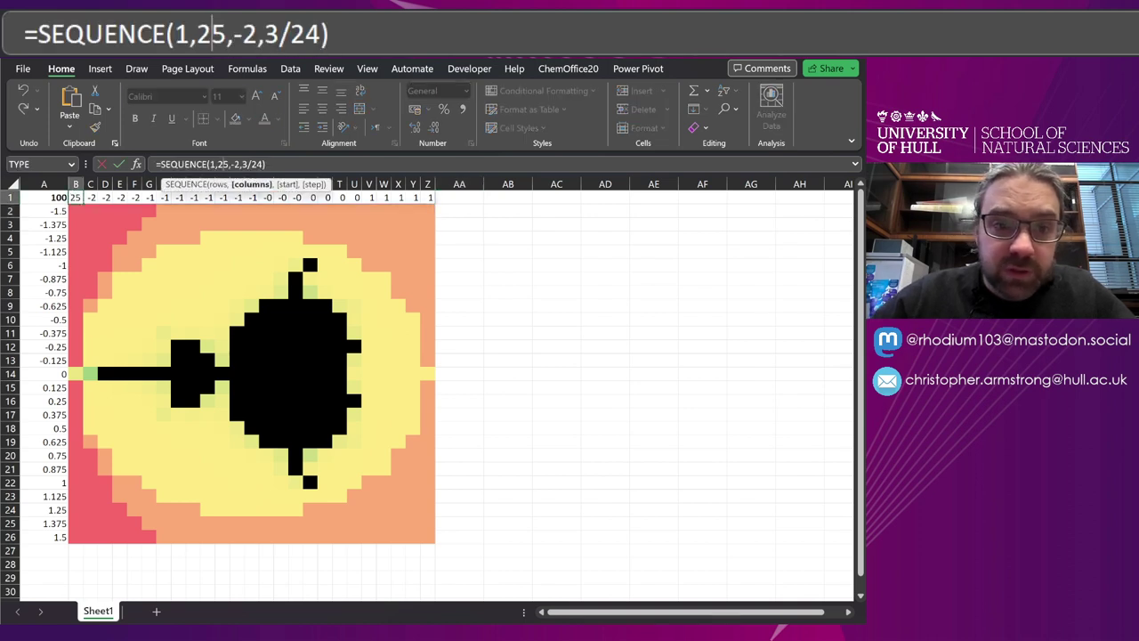
{"action": "key", "text": "BackSpace"}
{"action": "key", "text": "BackSpace"}
{"action": "type", "text": "50"}
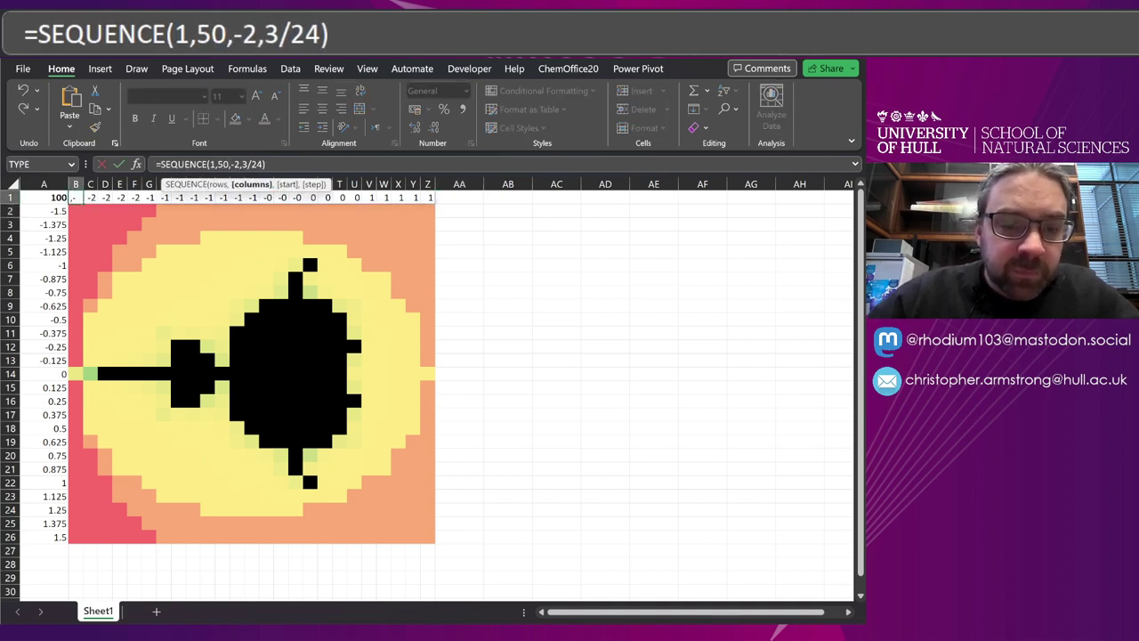
{"action": "key", "text": "Right"}
{"action": "key", "text": "Right"}
{"action": "key", "text": "Right"}
{"action": "key", "text": "Right"}
{"action": "key", "text": "Right"}
{"action": "key", "text": "Right"}
{"action": "key", "text": "Right"}
{"action": "key", "text": "BackSpace"}
{"action": "key", "text": "BackSpace"}
{"action": "type", "text": "50"}
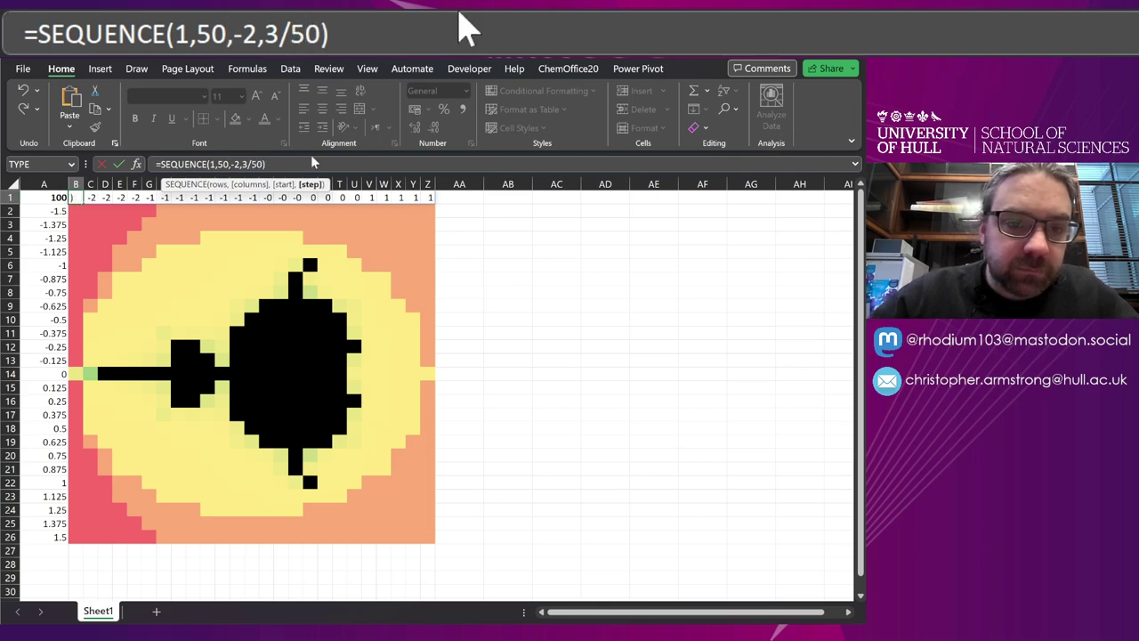
{"action": "key", "text": "Return"}
Step: Change the A2 formula to =SEQUENCE(50,1,-1.5,3/50)
{"action": "key", "text": "Left"}
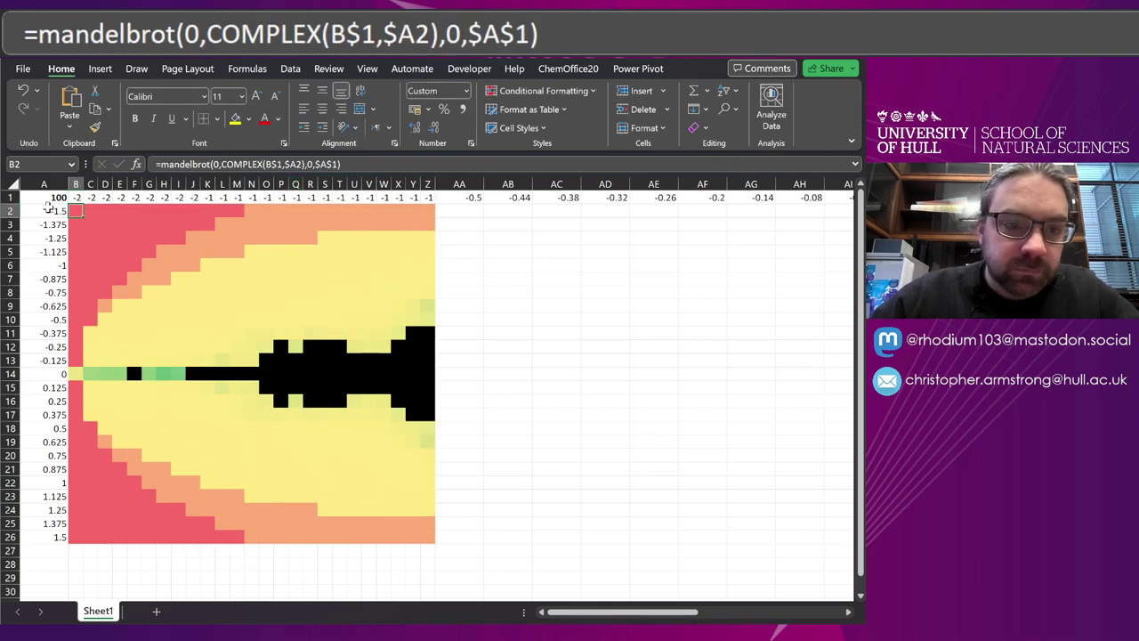
{"action": "double_click", "coordinate": [214, 163]}
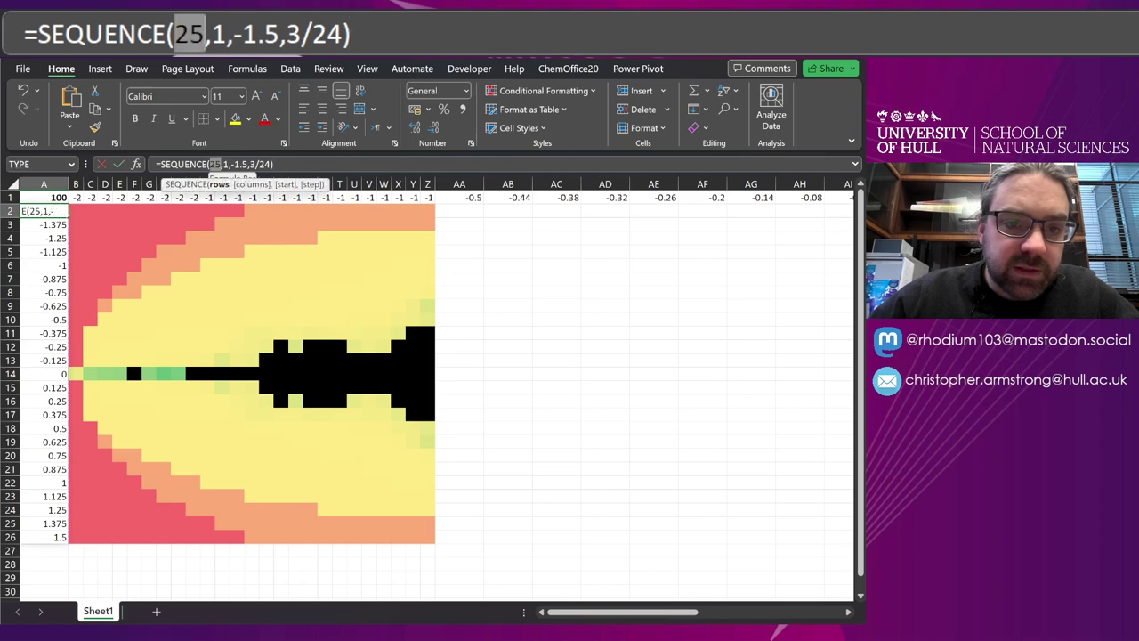
{"action": "type", "text": "50"}
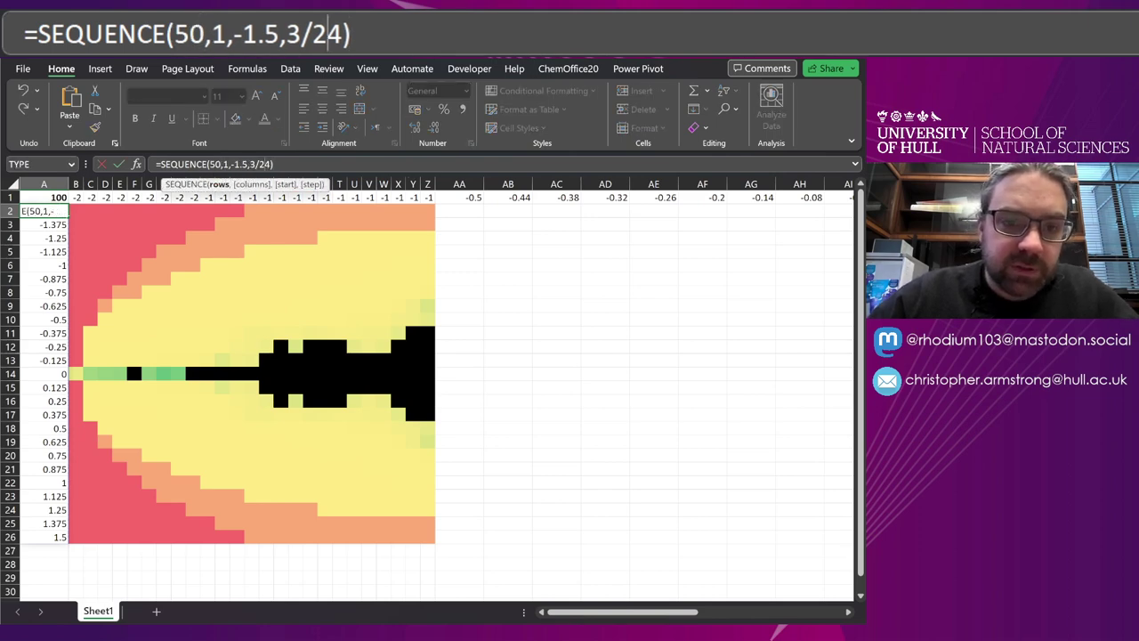
{"action": "double_click", "coordinate": [267, 163]}
{"action": "type", "text": "50"}
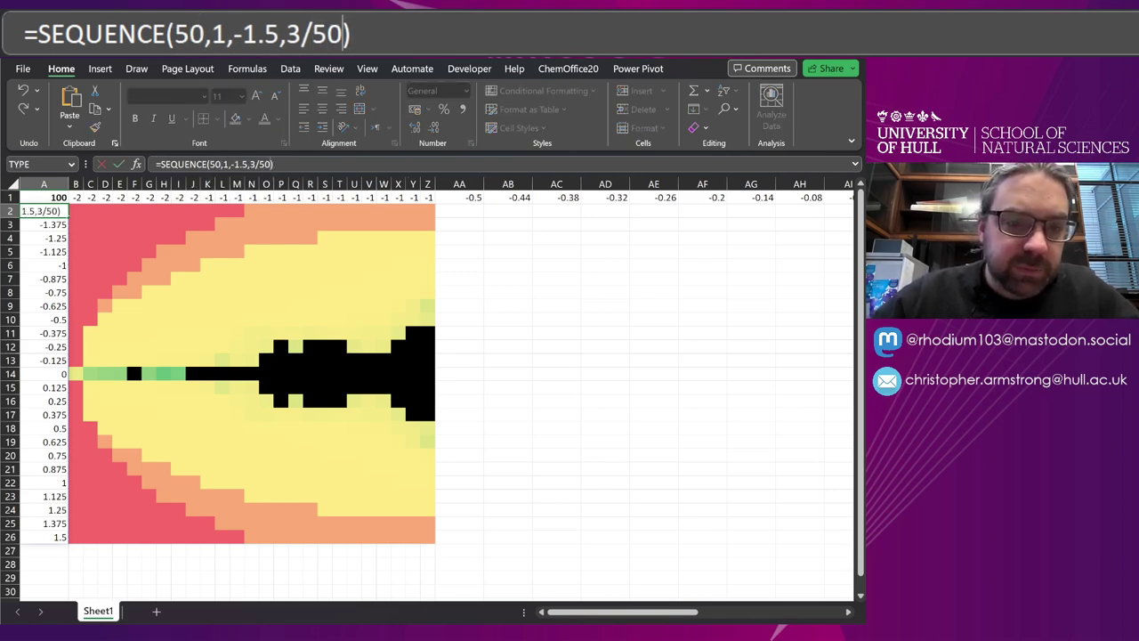
{"action": "key", "text": "Return"}
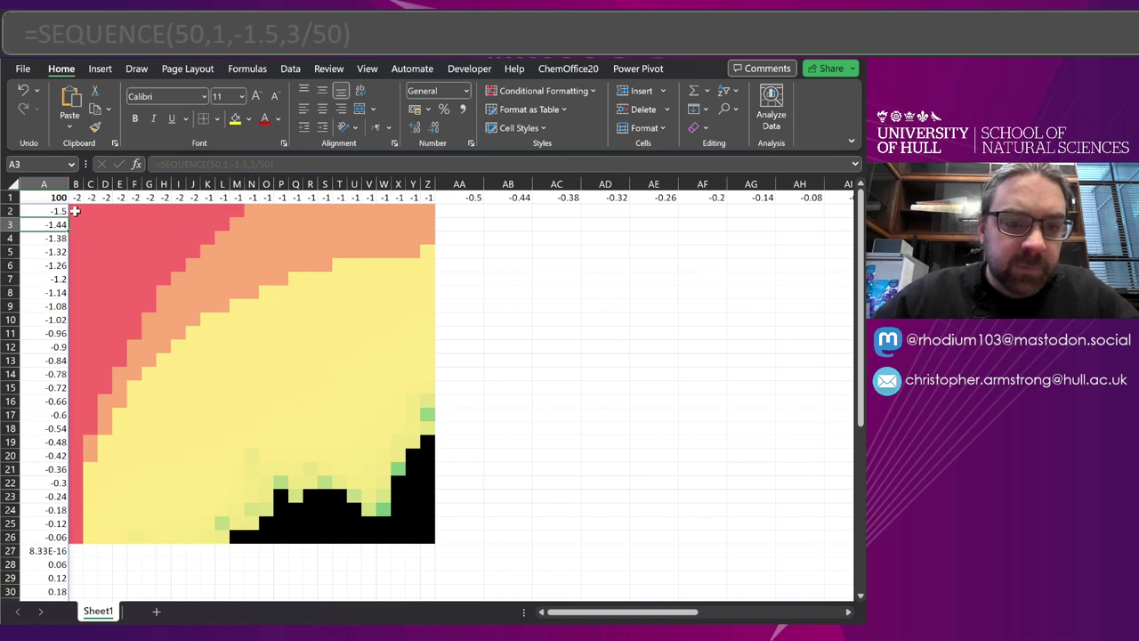
Step: Select B2, then start a column selection at AA and scroll right
{"action": "left_click", "coordinate": [78, 213]}
{"action": "left_click", "coordinate": [459, 184]}
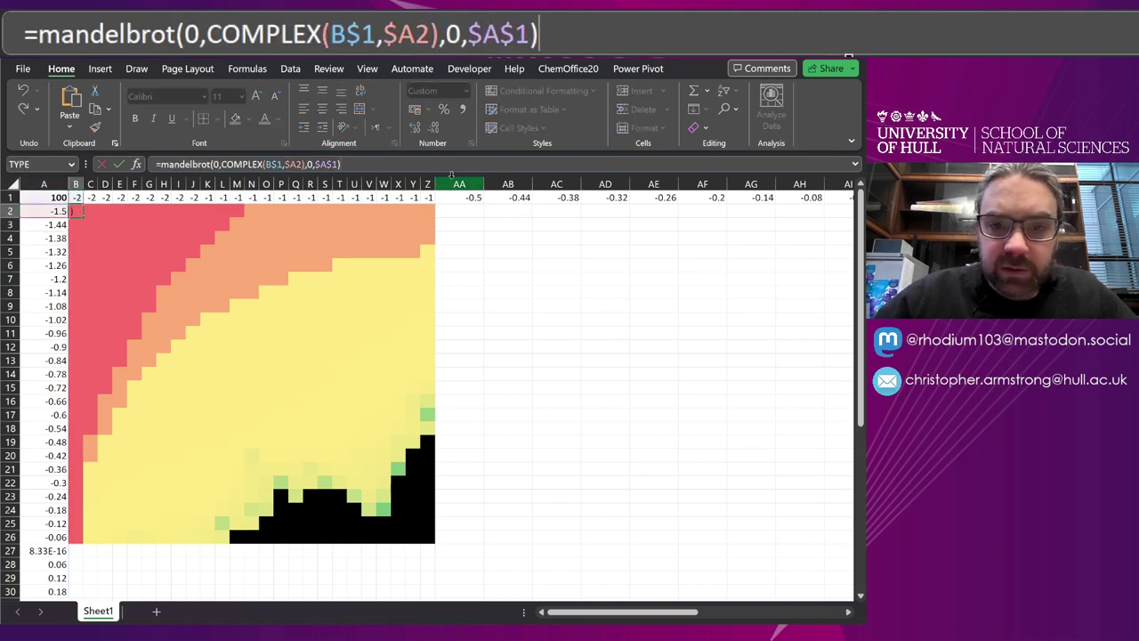
{"action": "scroll", "coordinate": [509, 252], "scroll_direction": "right", "scroll_amount": 3}
{"action": "scroll", "coordinate": [509, 251], "scroll_direction": "right", "scroll_amount": 3}
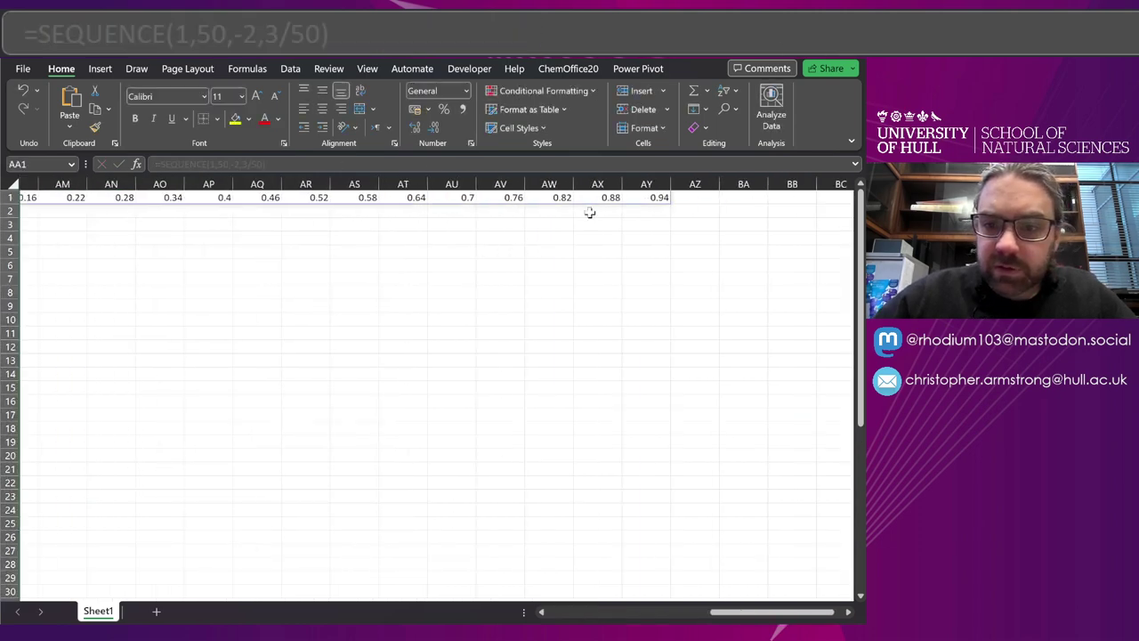
Step: Narrow columns AA through AY to match the existing grid columns
{"action": "left_click", "coordinate": [665, 184], "text": "shift"}
{"action": "left_click_drag", "start_coordinate": [638, 223], "coordinate": [633, 229]}
{"action": "scroll", "coordinate": [317, 187], "scroll_direction": "left", "scroll_amount": 4}
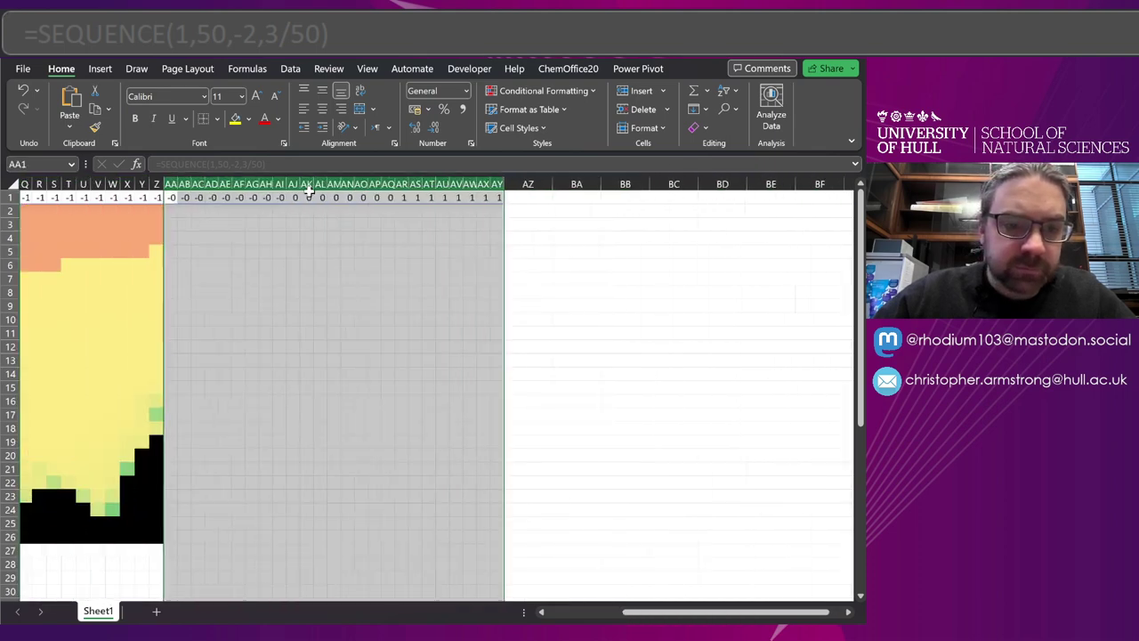
{"action": "scroll", "coordinate": [154, 197], "scroll_direction": "left", "scroll_amount": 5}
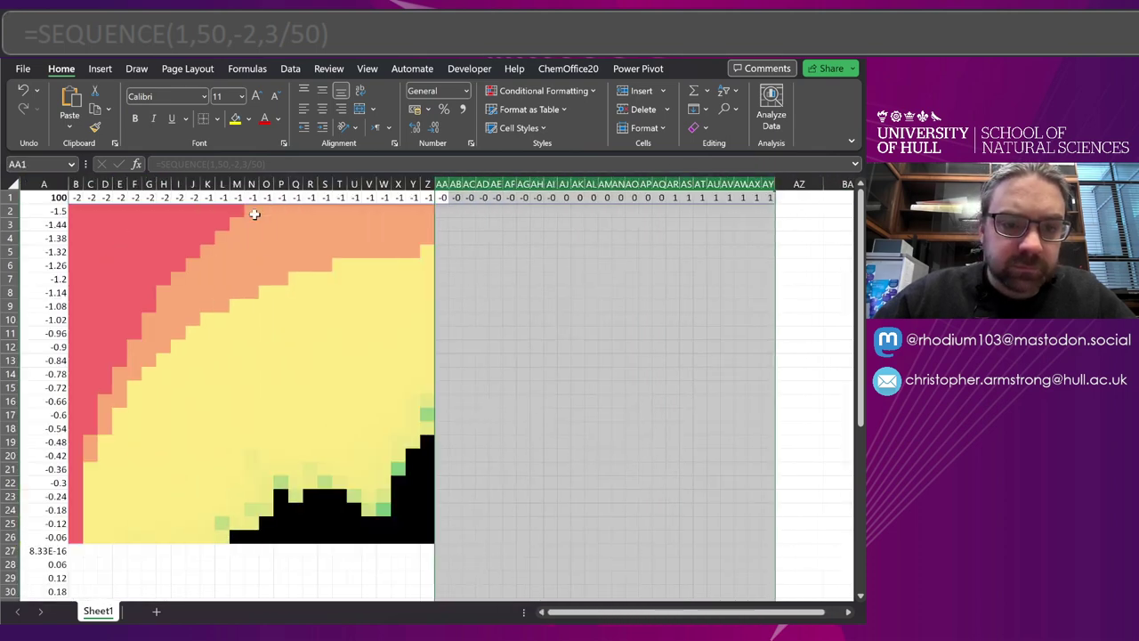
Step: Fill the B2 mandelbrot formula right to AY and down to row 51
{"action": "left_click", "coordinate": [75, 210]}
{"action": "left_click_drag", "start_coordinate": [87, 218], "coordinate": [721, 566]}
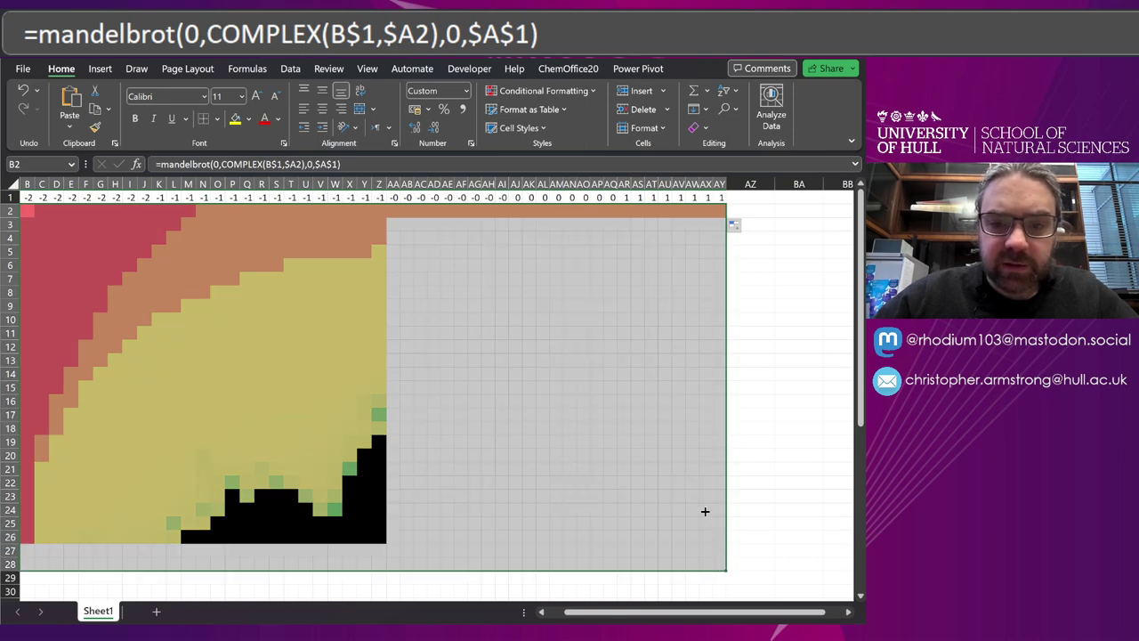
{"action": "scroll", "coordinate": [645, 423], "scroll_direction": "down", "scroll_amount": 2}
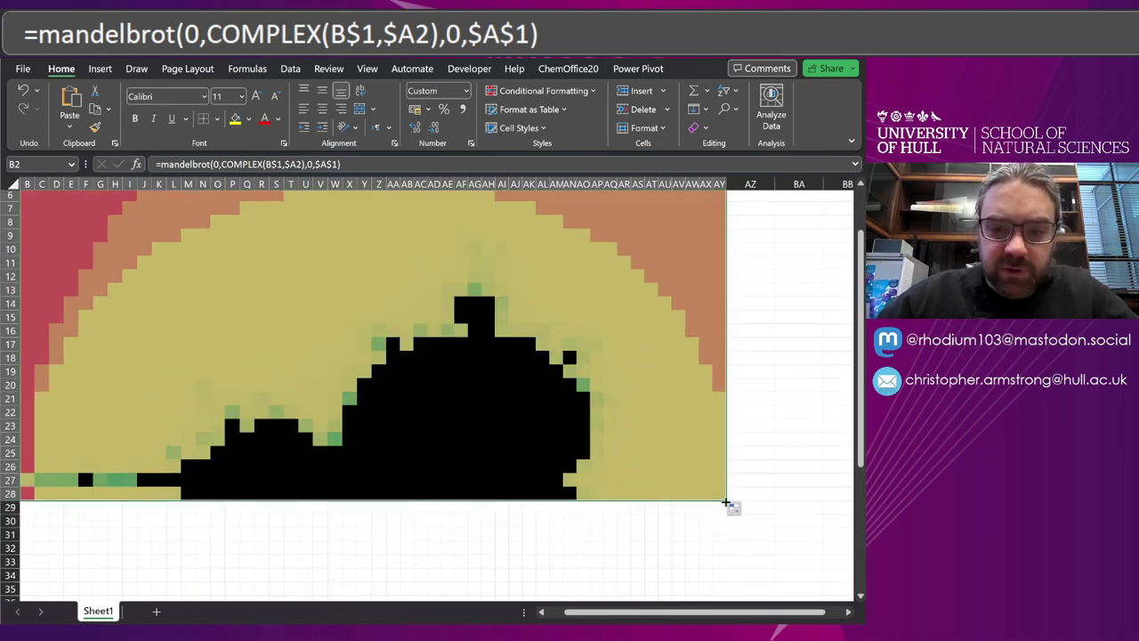
{"action": "left_click_drag", "start_coordinate": [726, 503], "coordinate": [712, 570]}
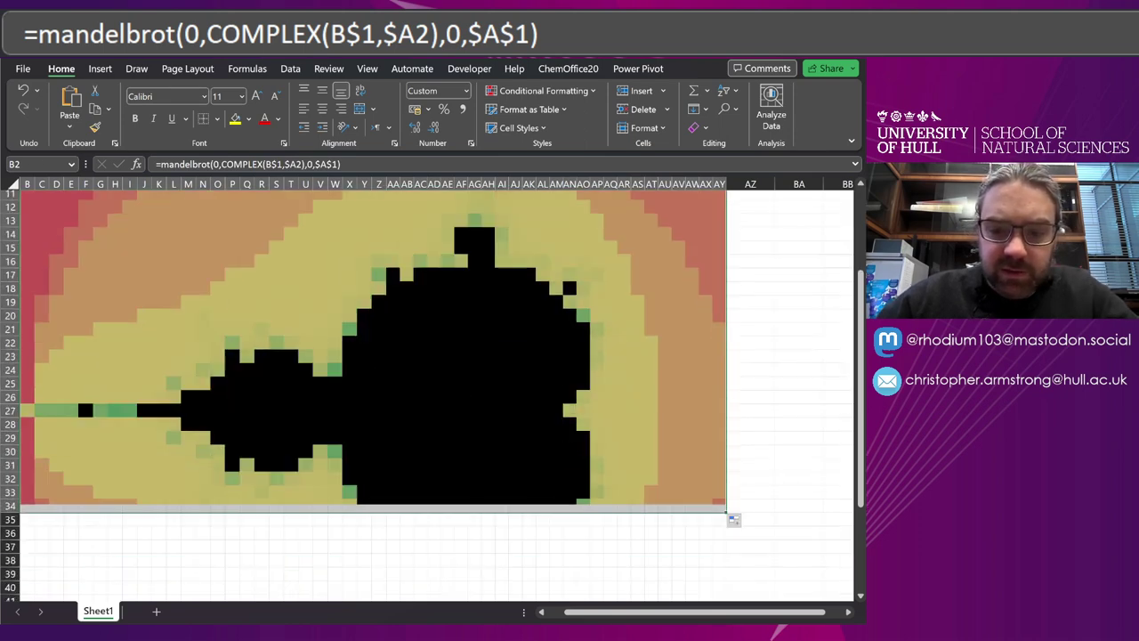
{"action": "scroll", "coordinate": [427, 392], "scroll_direction": "down", "scroll_amount": 1}
{"action": "left_click_drag", "start_coordinate": [695, 495], "coordinate": [694, 551]}
{"action": "scroll", "coordinate": [457, 312], "scroll_direction": "up", "scroll_amount": 7}
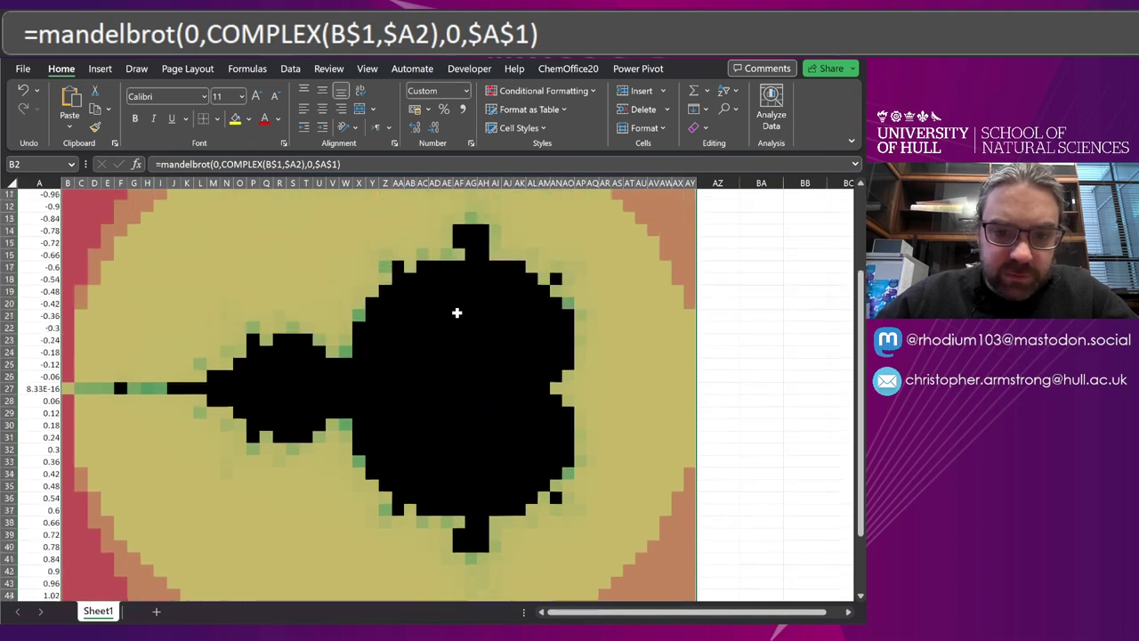
Step: Set the A1 iteration limit to 200 and zoom out to see the whole 50×50 grid
{"action": "key", "text": "ctrl+Home"}
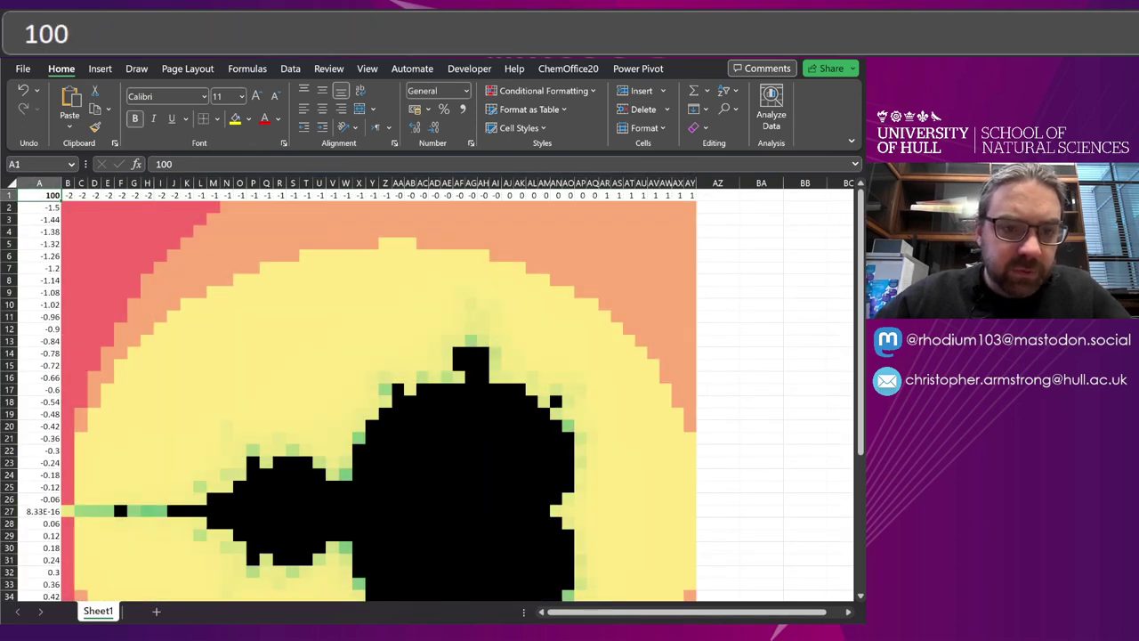
{"action": "type", "text": "200"}
{"action": "key", "text": "Return"}
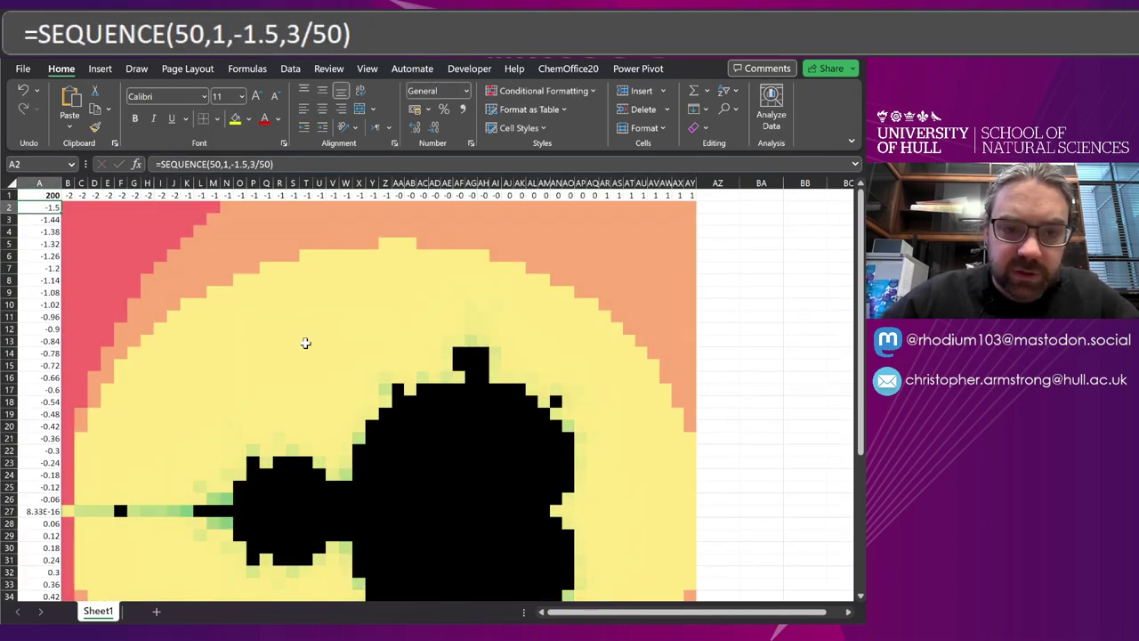
{"action": "scroll", "coordinate": [361, 339], "scroll_direction": "down", "scroll_amount": 3}
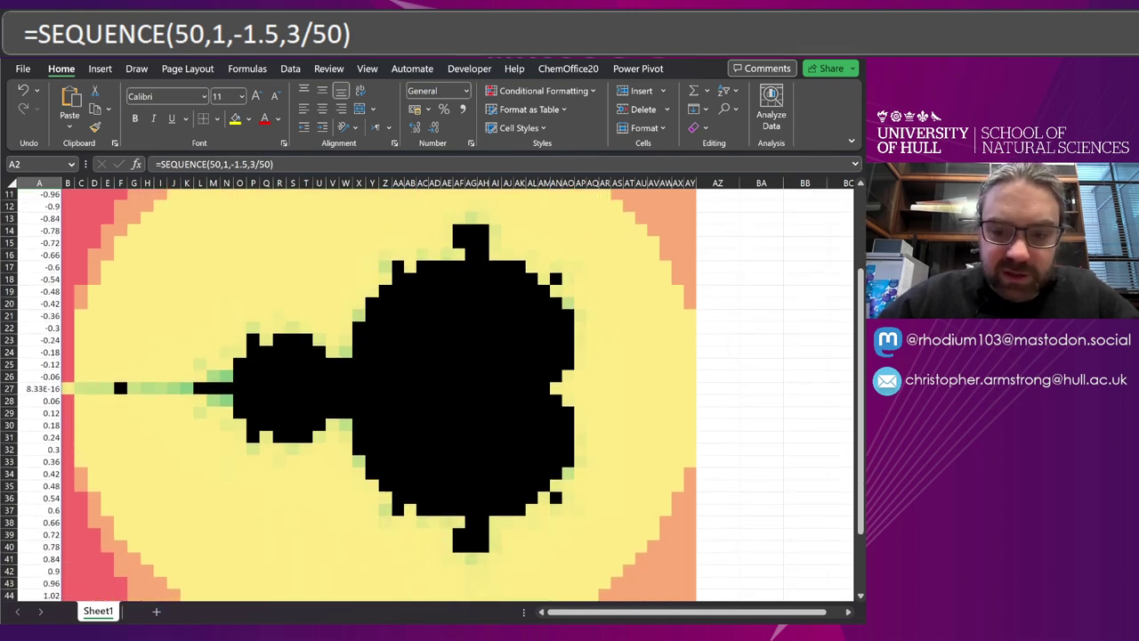
{"action": "scroll", "coordinate": [428, 389], "scroll_direction": "down", "scroll_amount": 2}
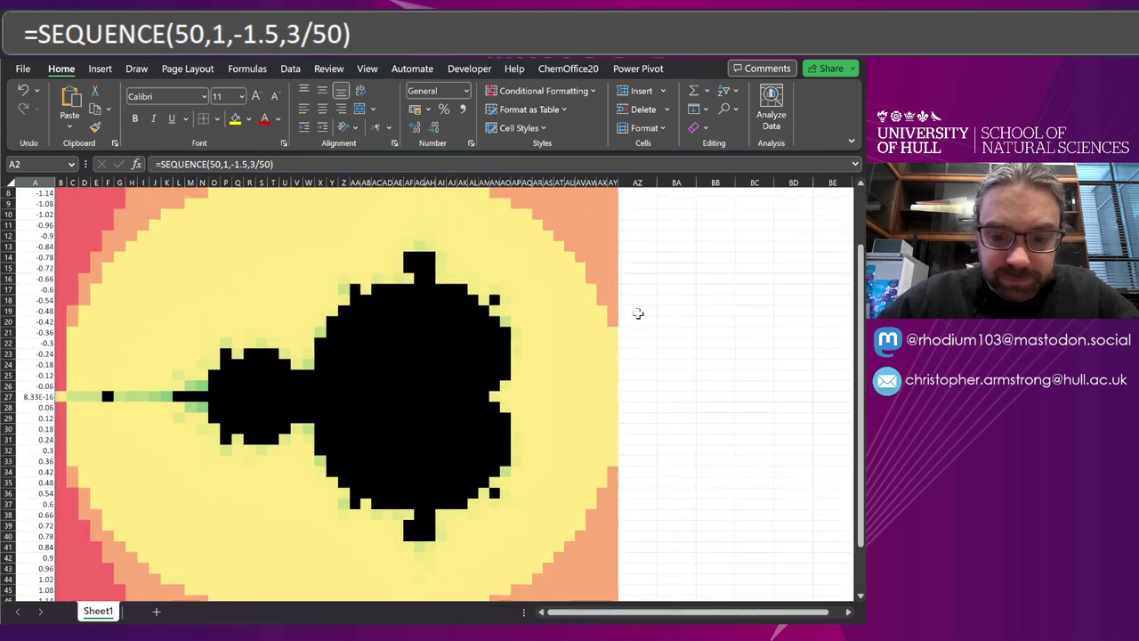
{"action": "mouse_move", "coordinate": [605, 636]}
{"action": "left_click", "coordinate": [536, 570]}
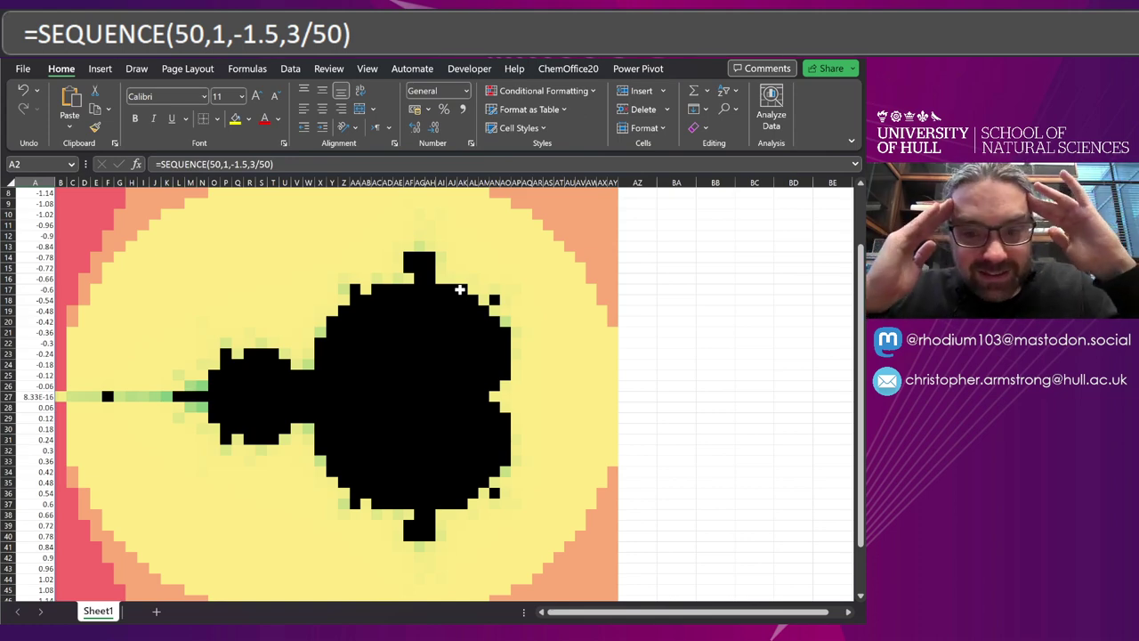
{"action": "scroll", "coordinate": [276, 225], "scroll_direction": "up", "scroll_amount": 3}
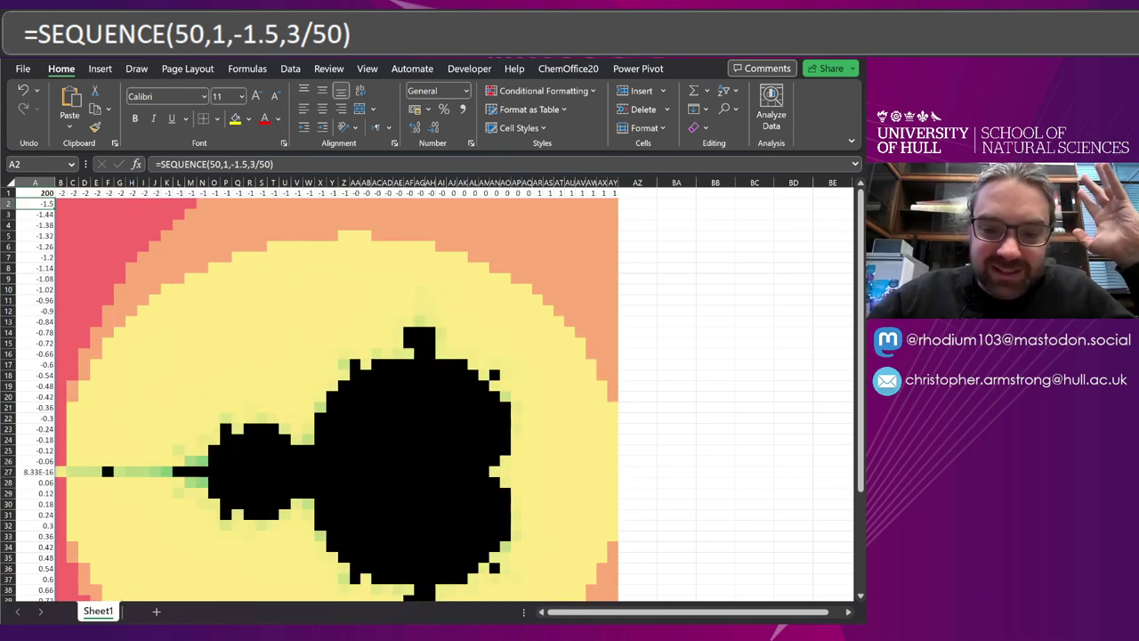
Step: Switch to the Mandelbrot_big.xlsx window with its high-resolution fractal plot
{"action": "left_click", "coordinate": [540, 585]}
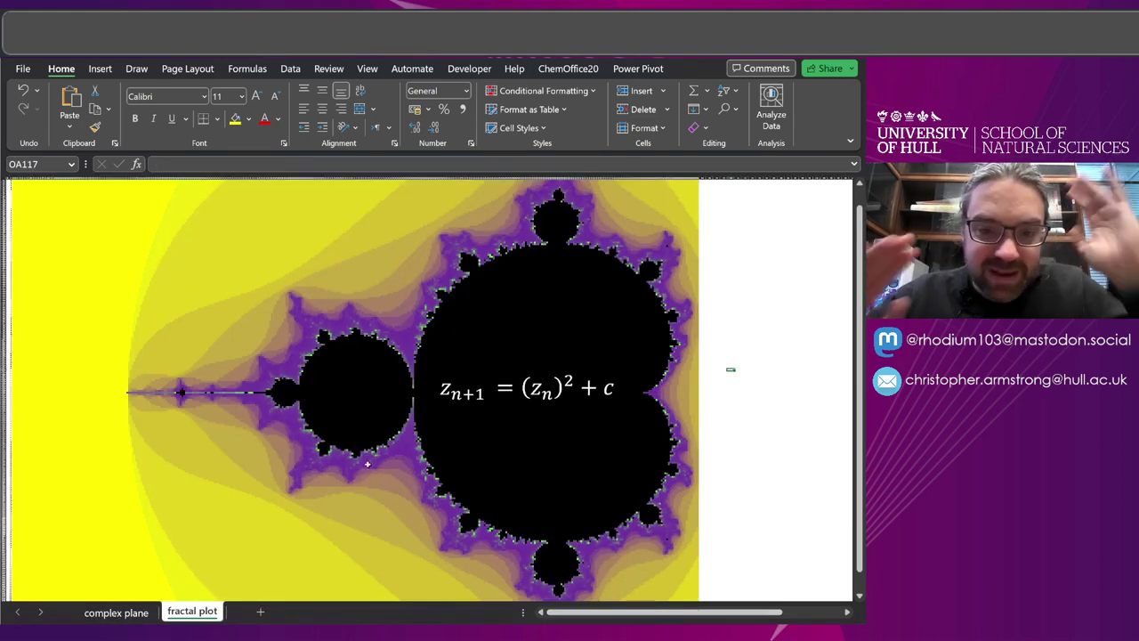